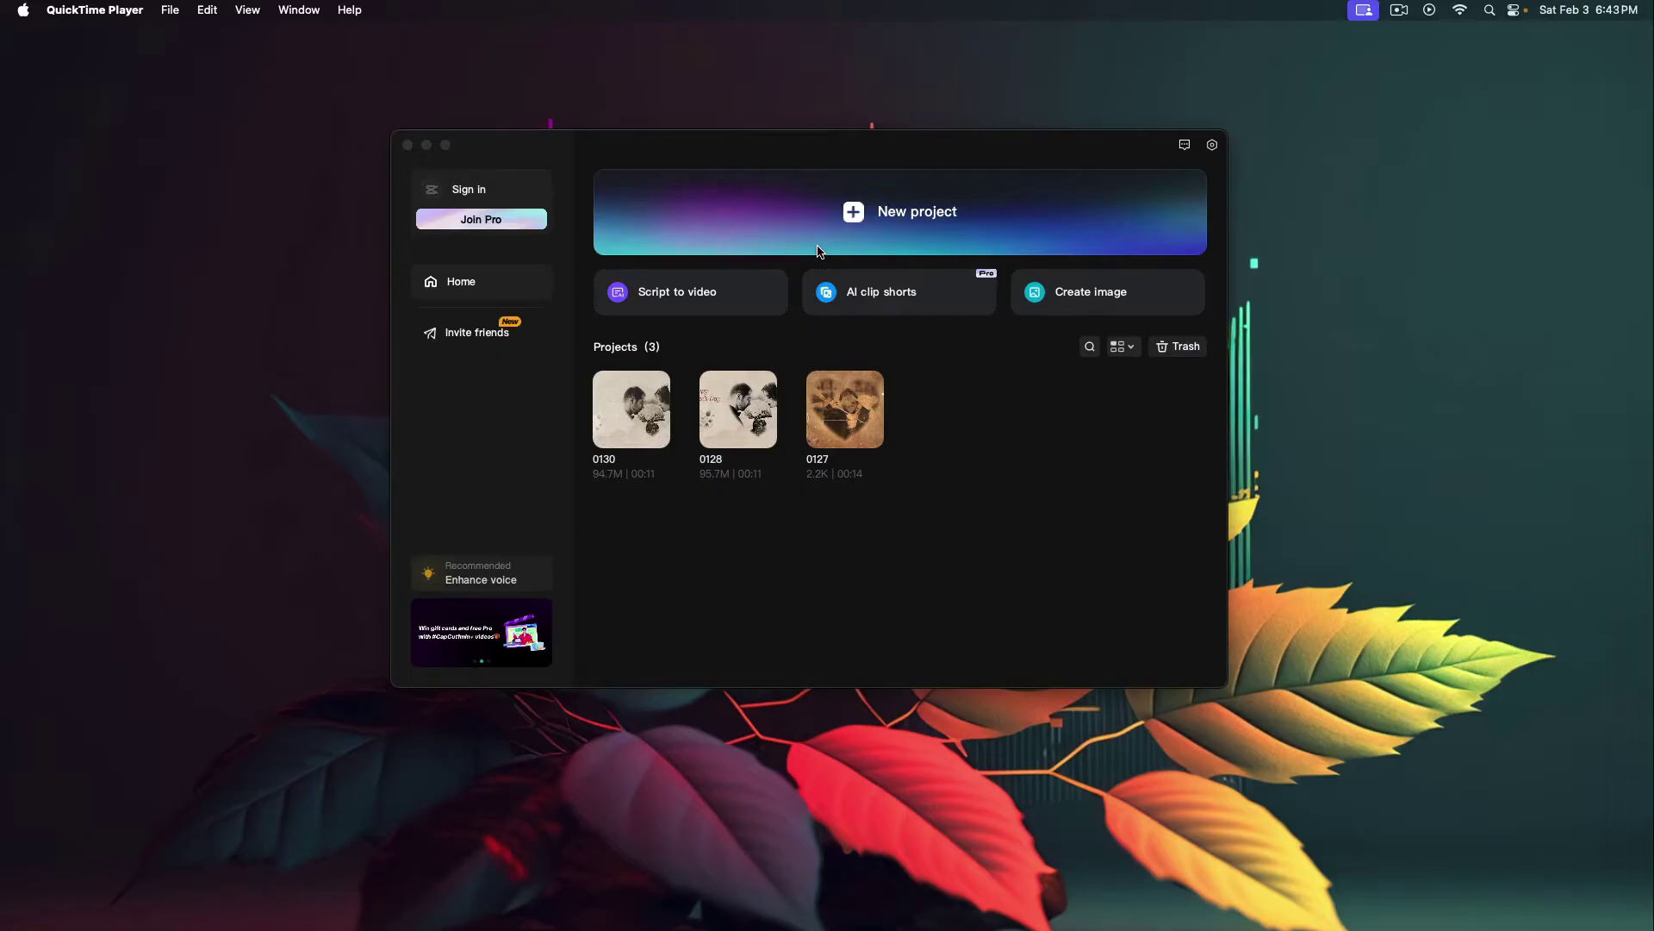
Create a new project, import the img media folder from Finder, and open it
{"action": "left_click", "coordinate": [892, 214]}
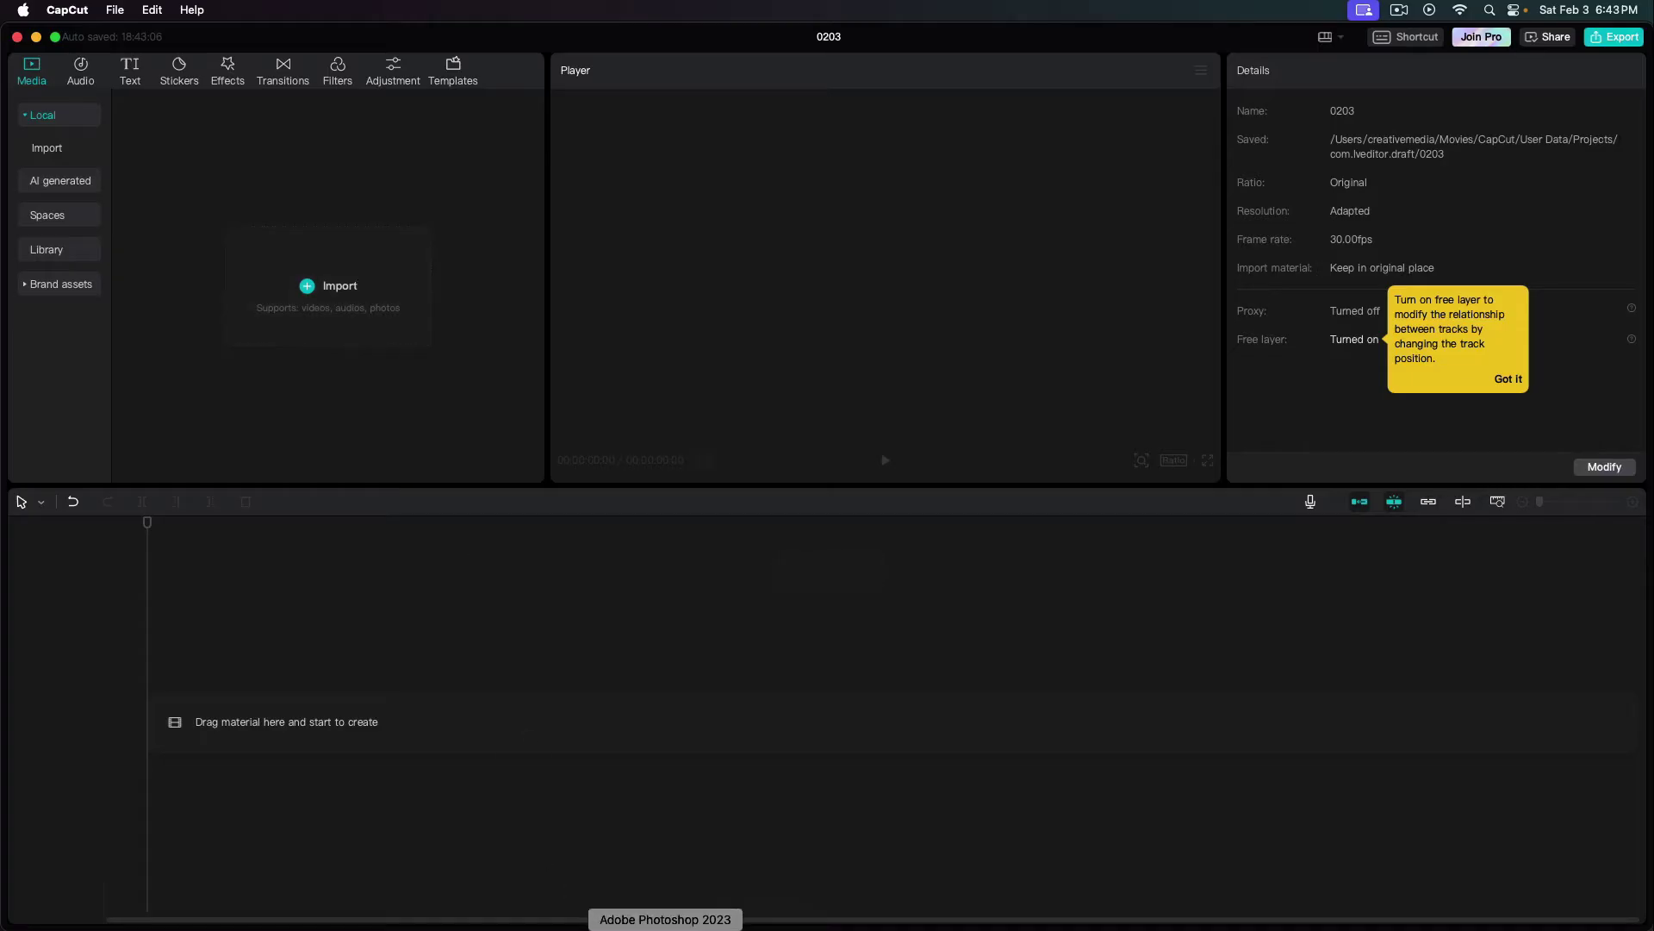
{"action": "left_click", "coordinate": [595, 923]}
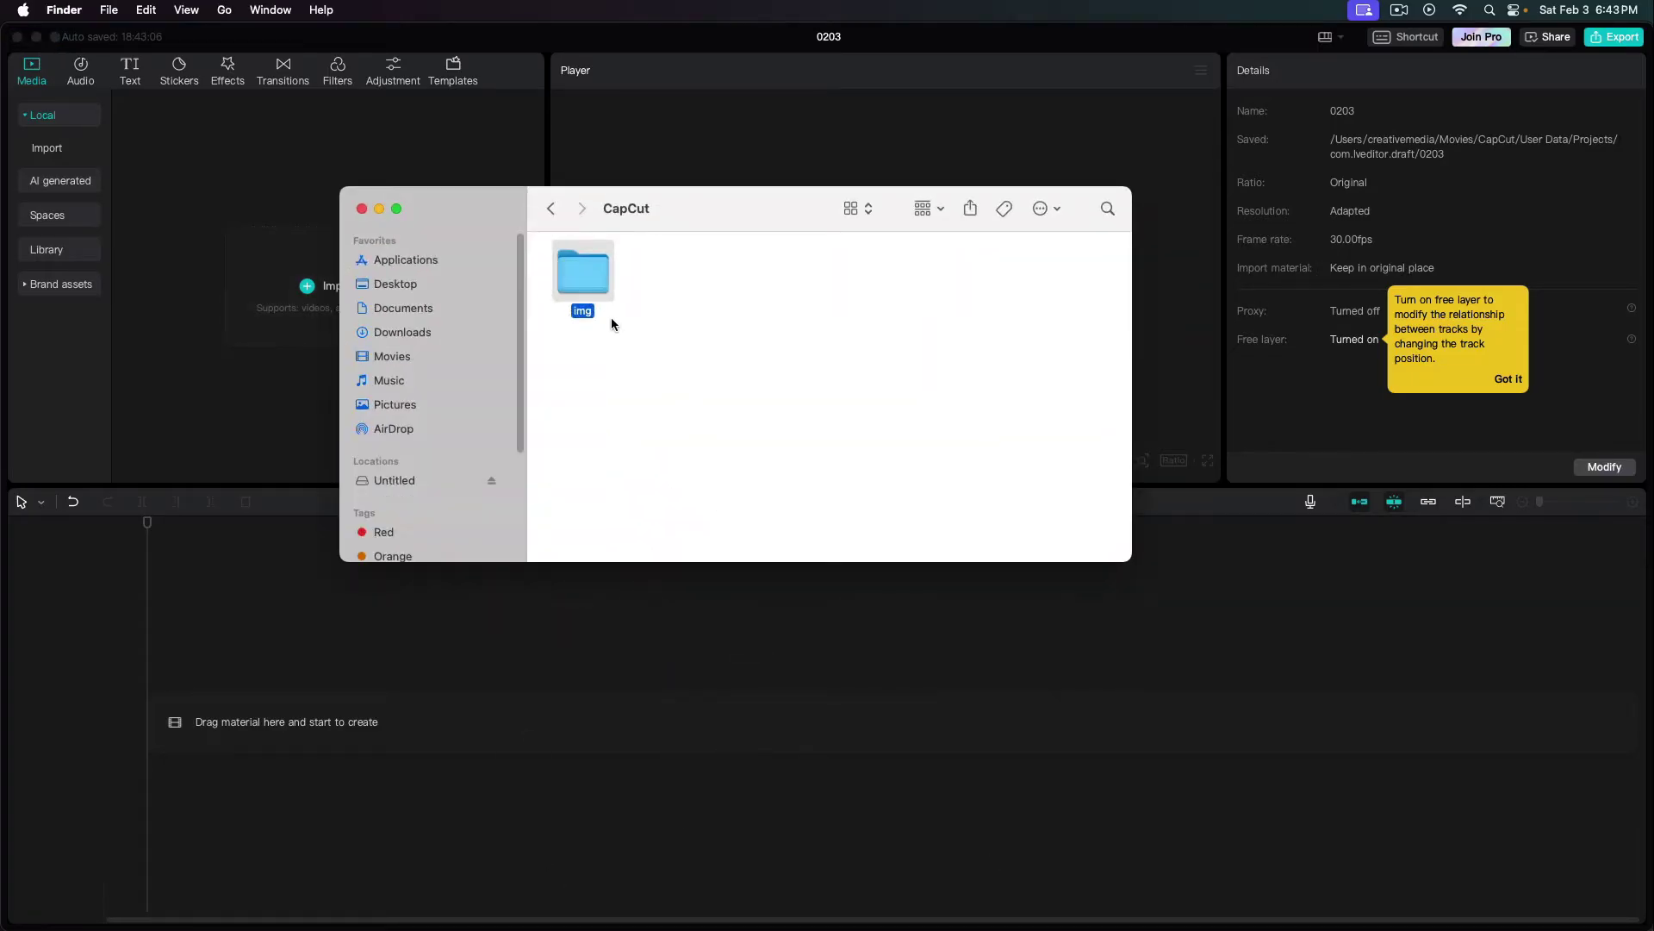
{"action": "left_click_drag", "start_coordinate": [583, 281], "coordinate": [305, 285]}
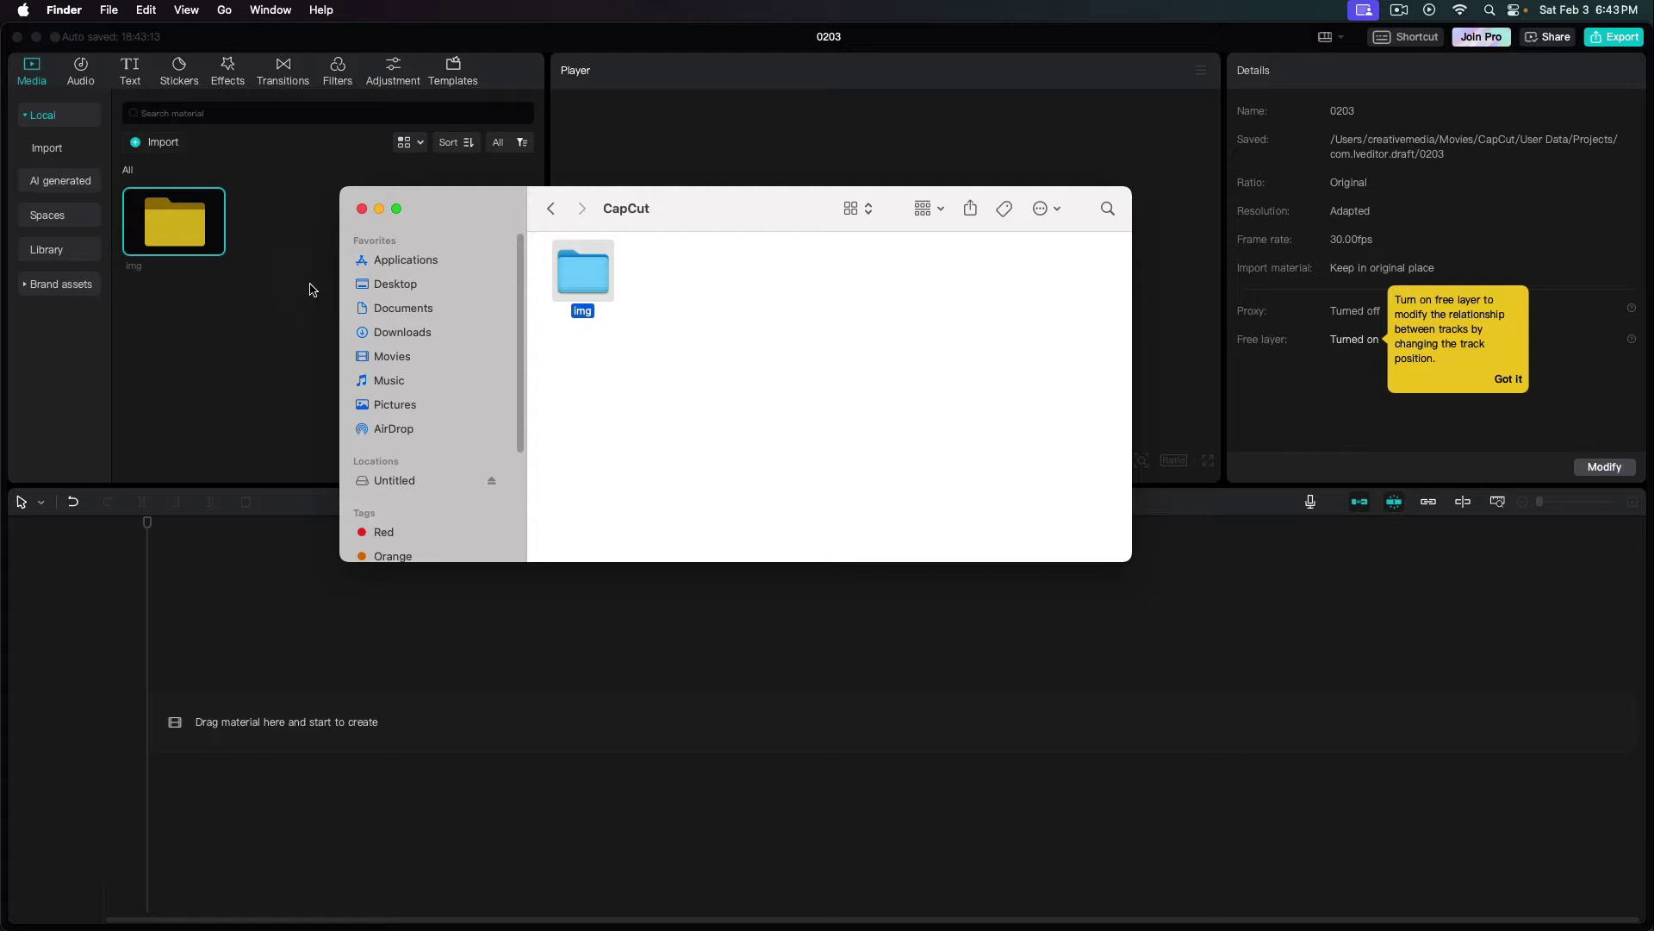
{"action": "left_click", "coordinate": [361, 207]}
{"action": "double_click", "coordinate": [220, 227]}
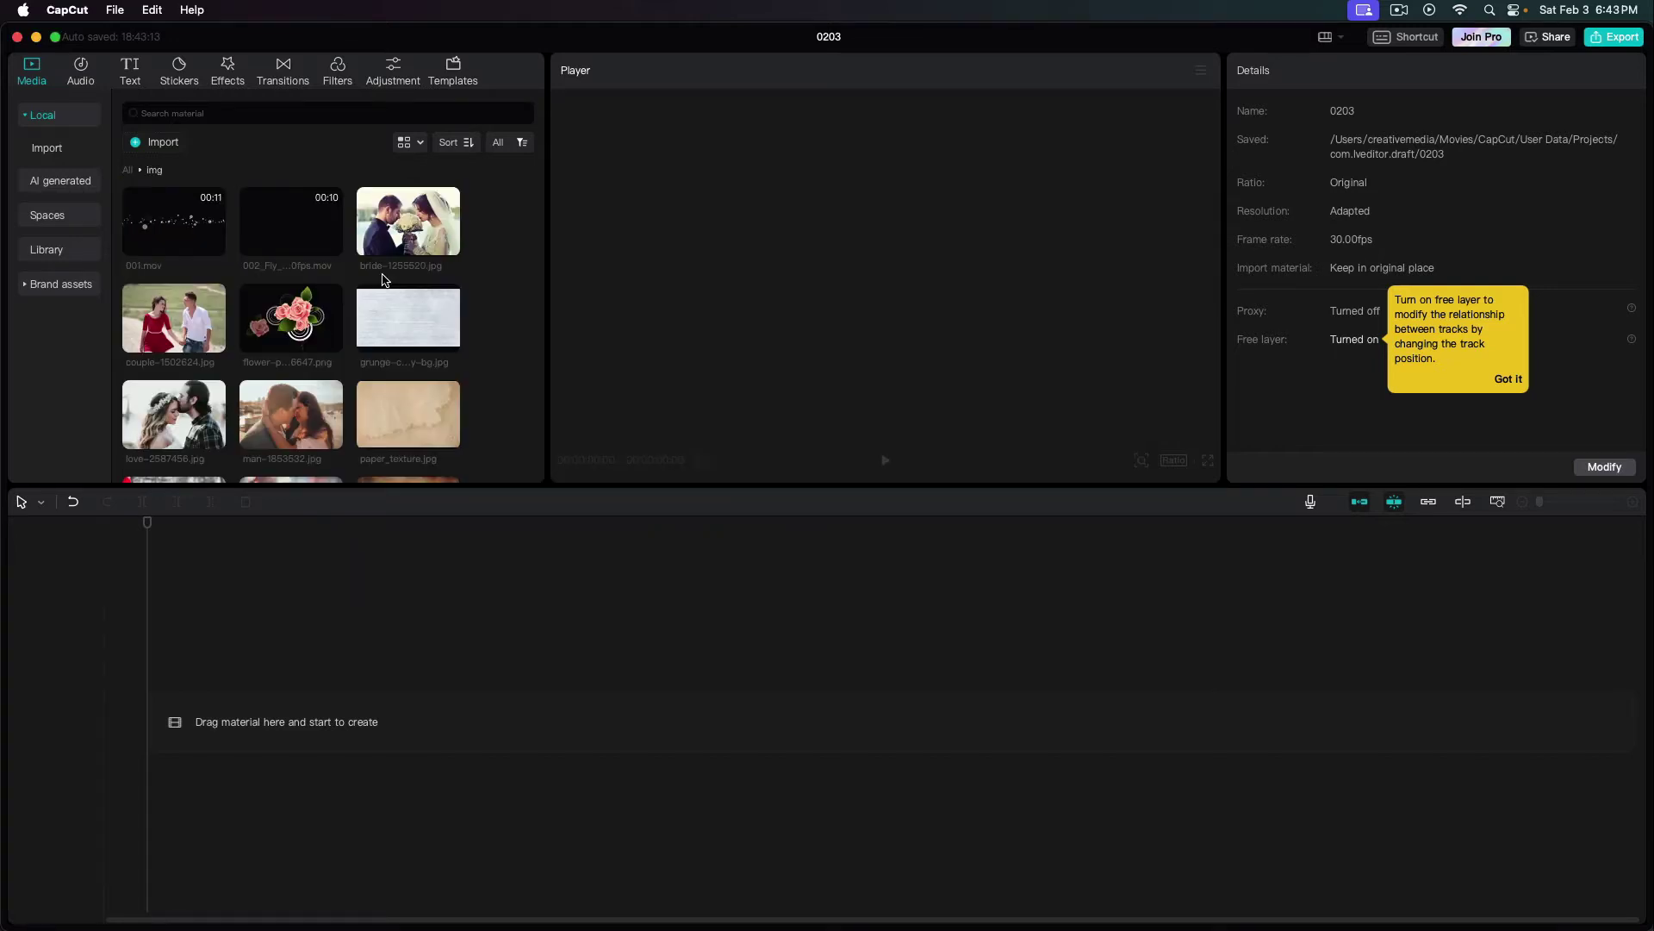
Add paper_texture.jpg on a 16:9 canvas, scaled to 118% to fill the frame
{"action": "mouse_move", "coordinate": [292, 223]}
{"action": "left_click_drag", "start_coordinate": [400, 418], "coordinate": [166, 738]}
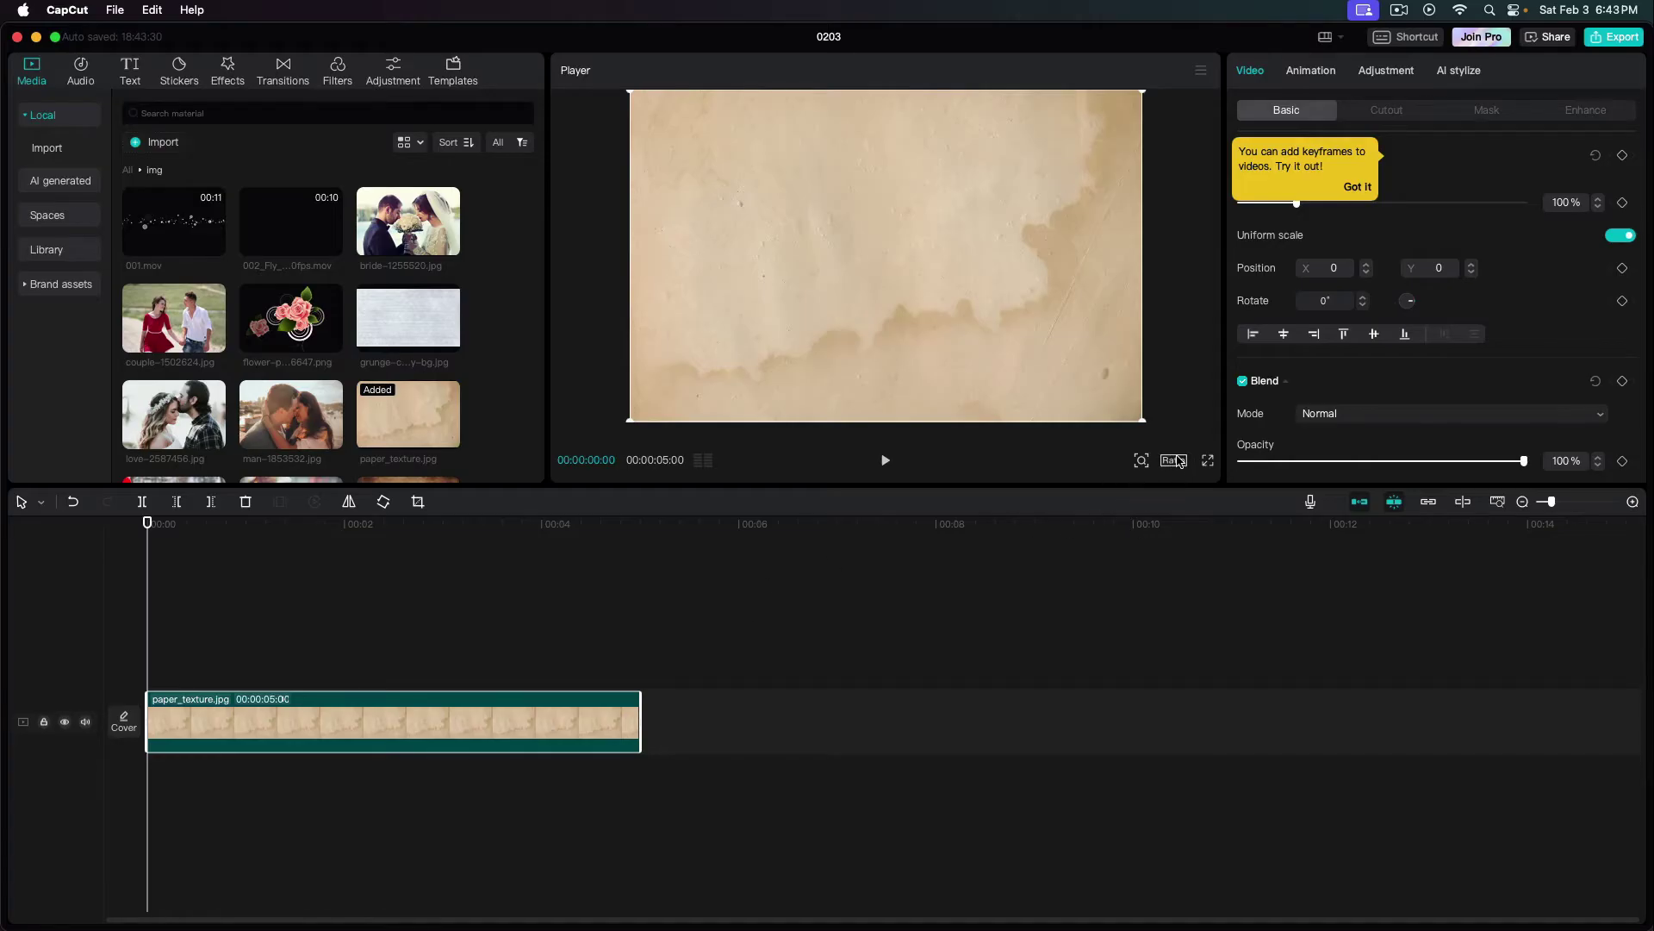
{"action": "left_click", "coordinate": [1175, 461]}
{"action": "left_click", "coordinate": [1215, 528]}
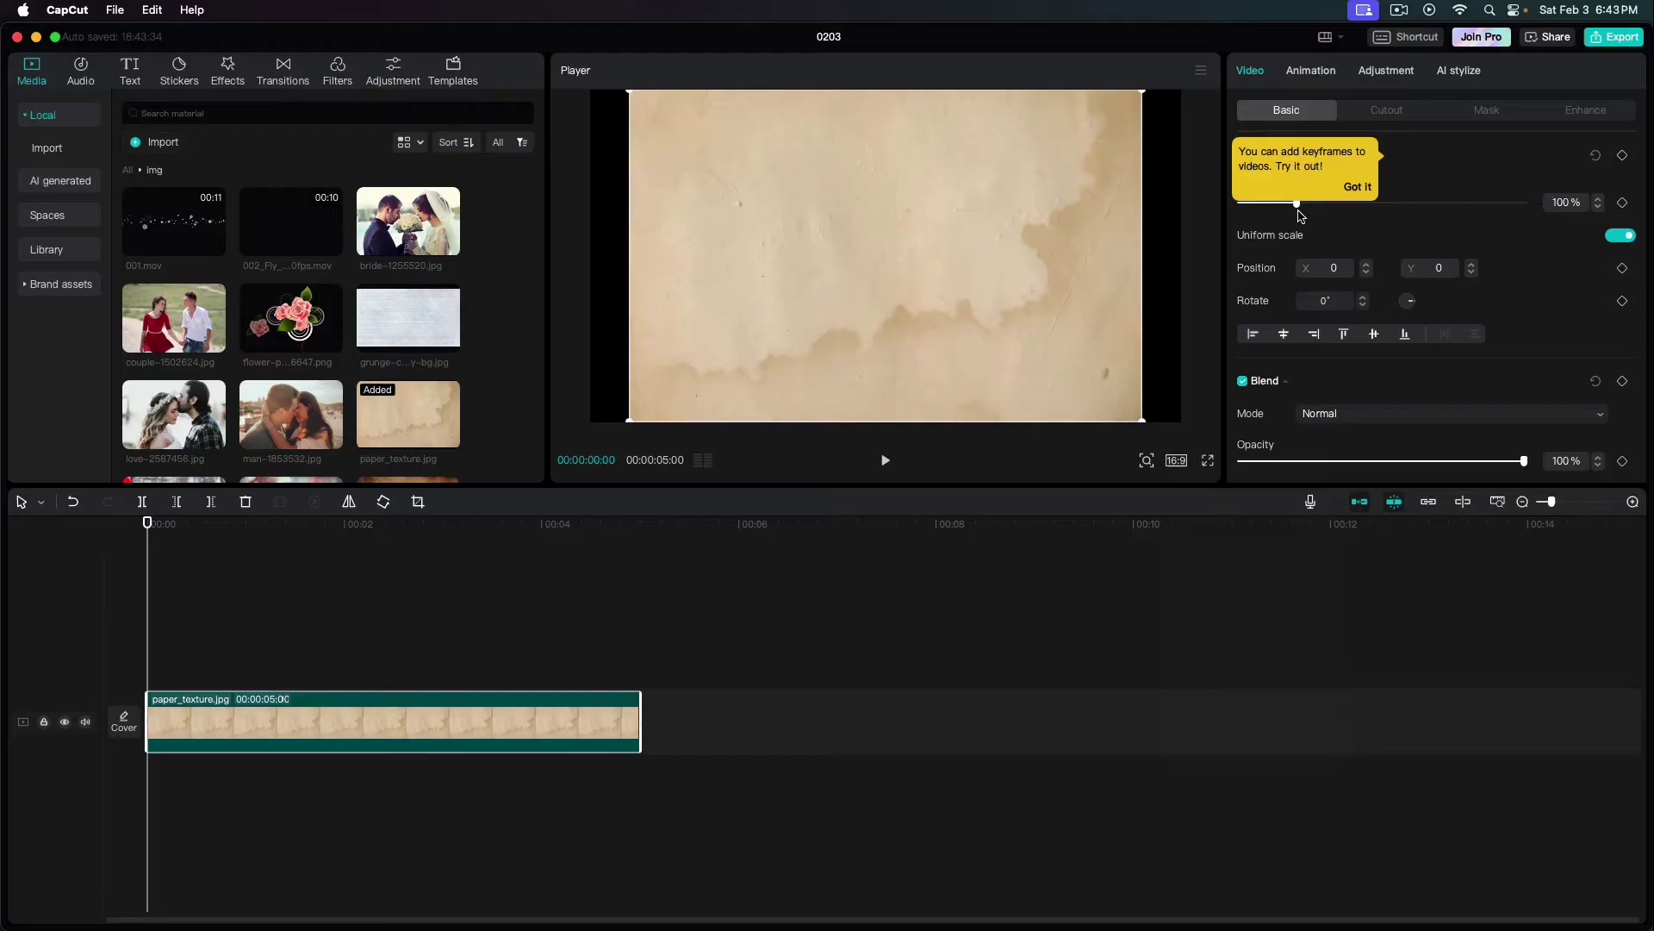
{"action": "left_click_drag", "start_coordinate": [1296, 203], "coordinate": [1307, 202]}
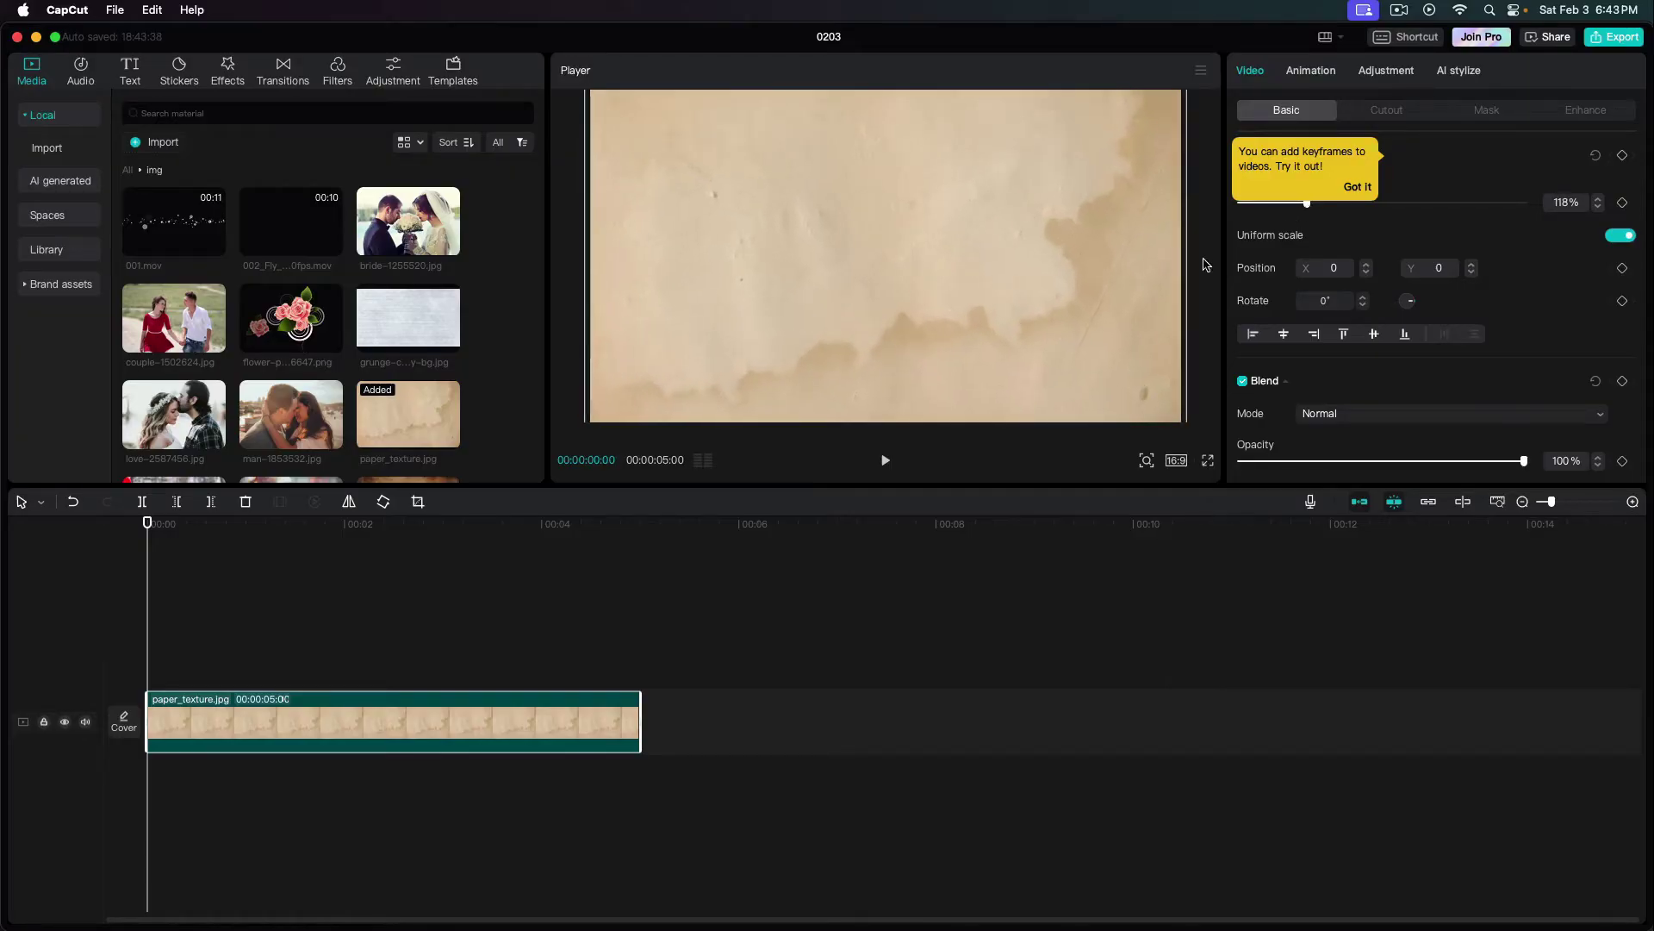
Layer grunge-calligraphy-bg.jpg above the paper at 30% opacity
{"action": "left_click_drag", "start_coordinate": [408, 319], "coordinate": [153, 662]}
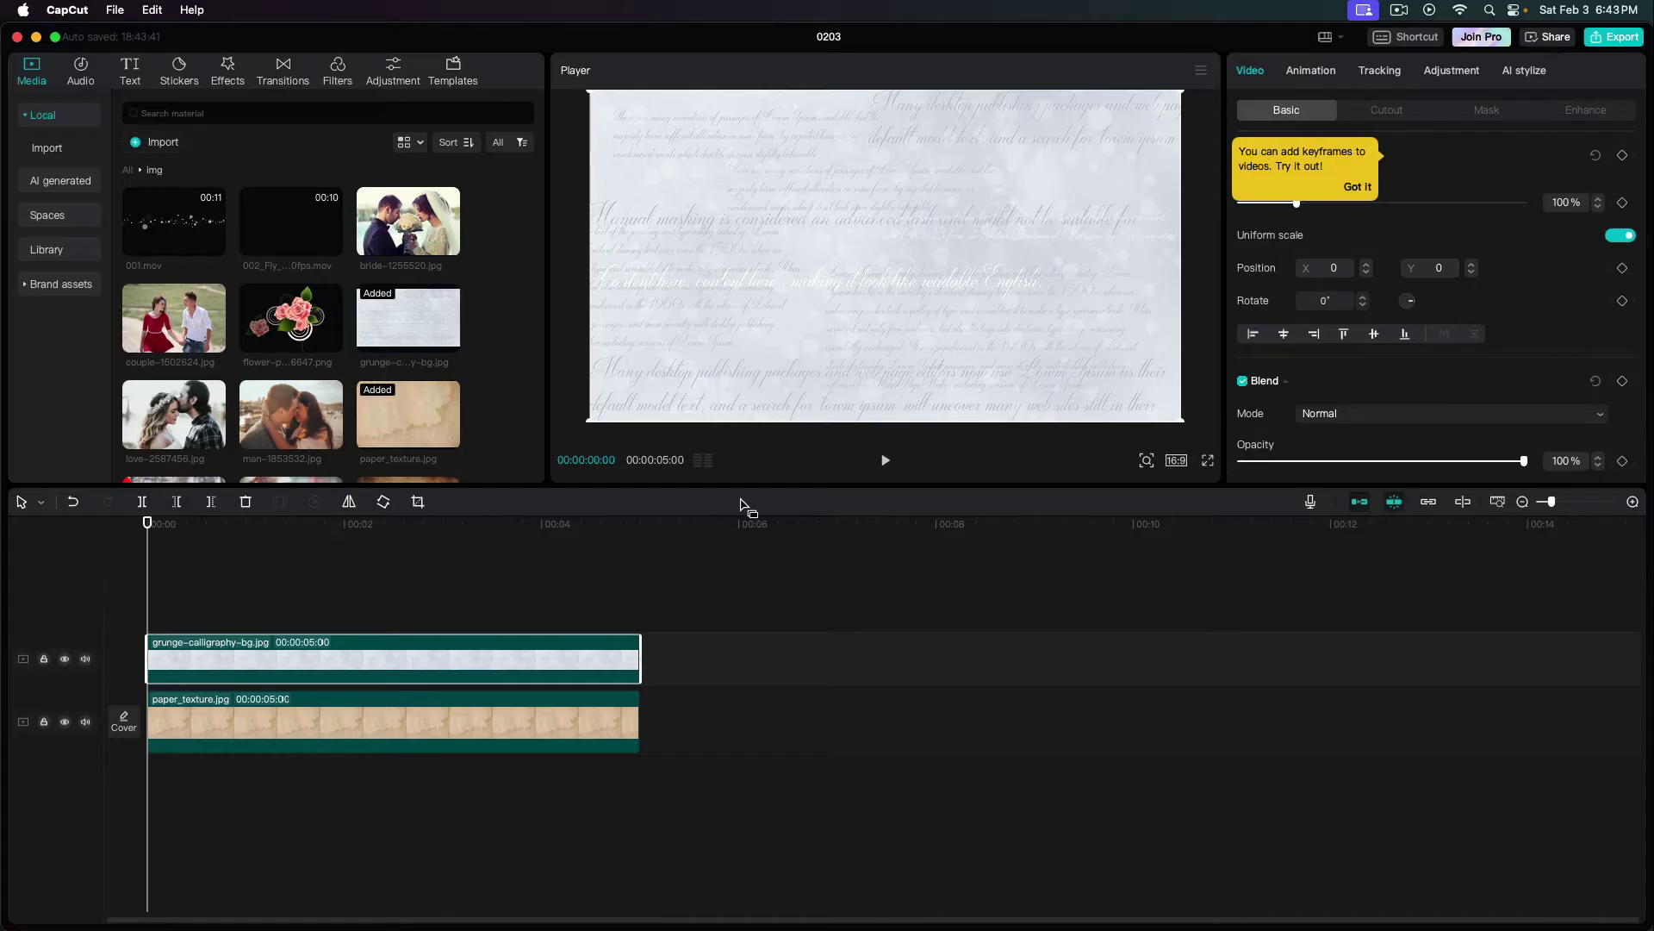
{"action": "left_click", "coordinate": [1574, 460]}
{"action": "type", "text": "3"}
{"action": "key", "text": "Return"}
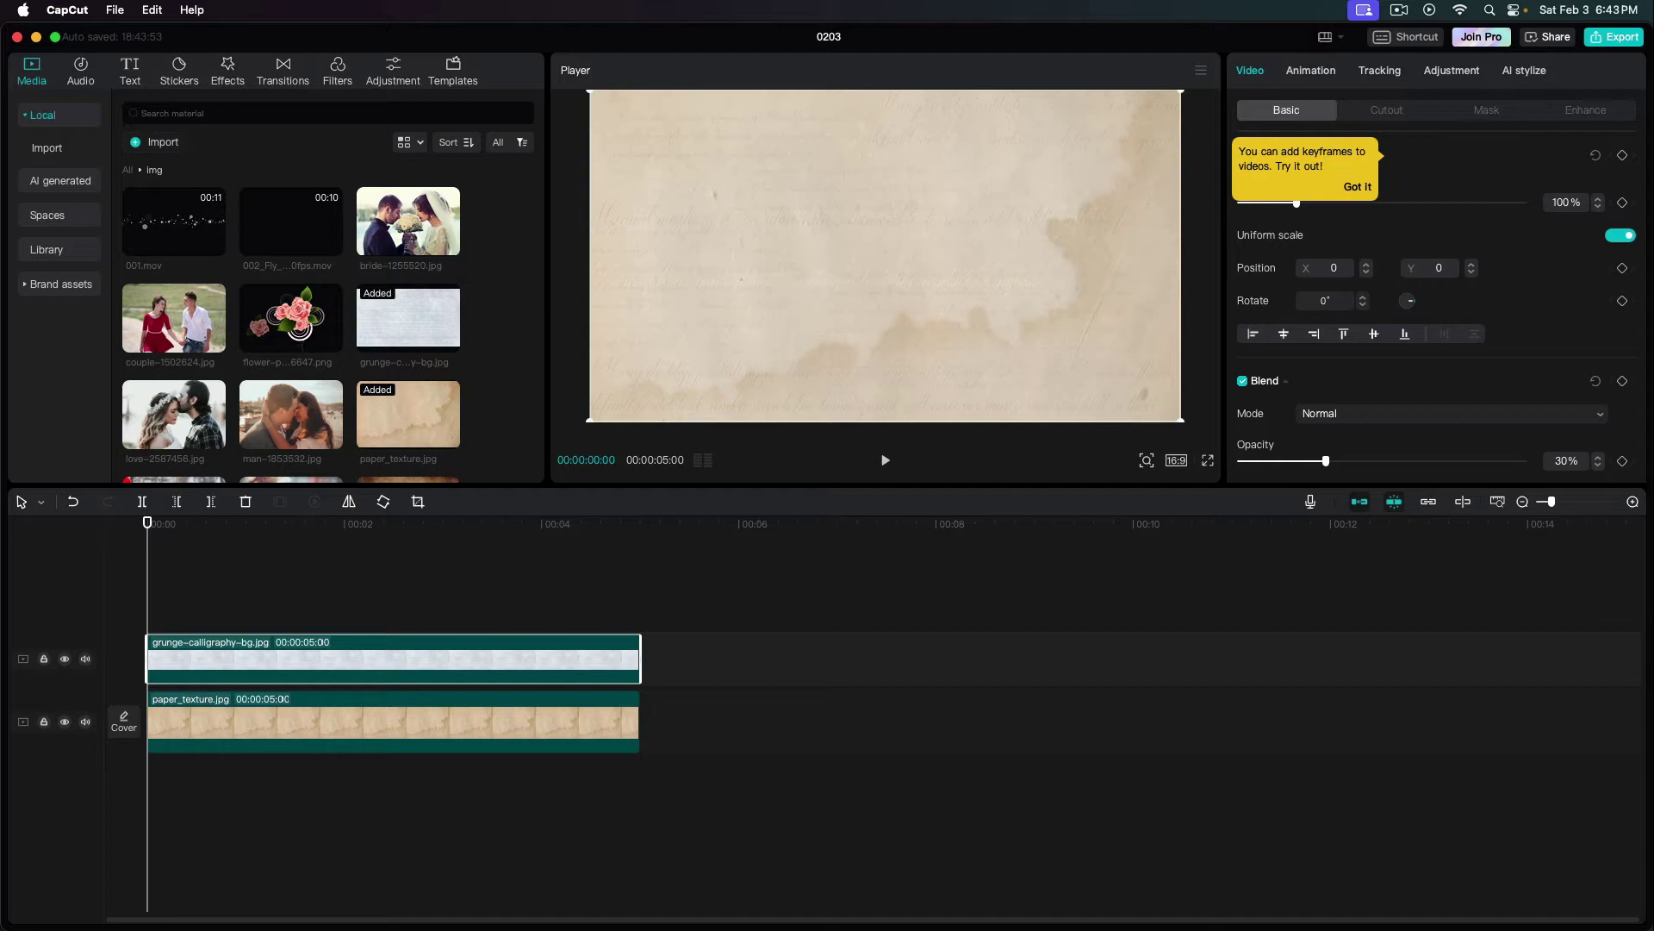
Add couple-1502624.jpg on a new track and apply the Mono BW 3 filter
{"action": "left_click_drag", "start_coordinate": [174, 318], "coordinate": [142, 615]}
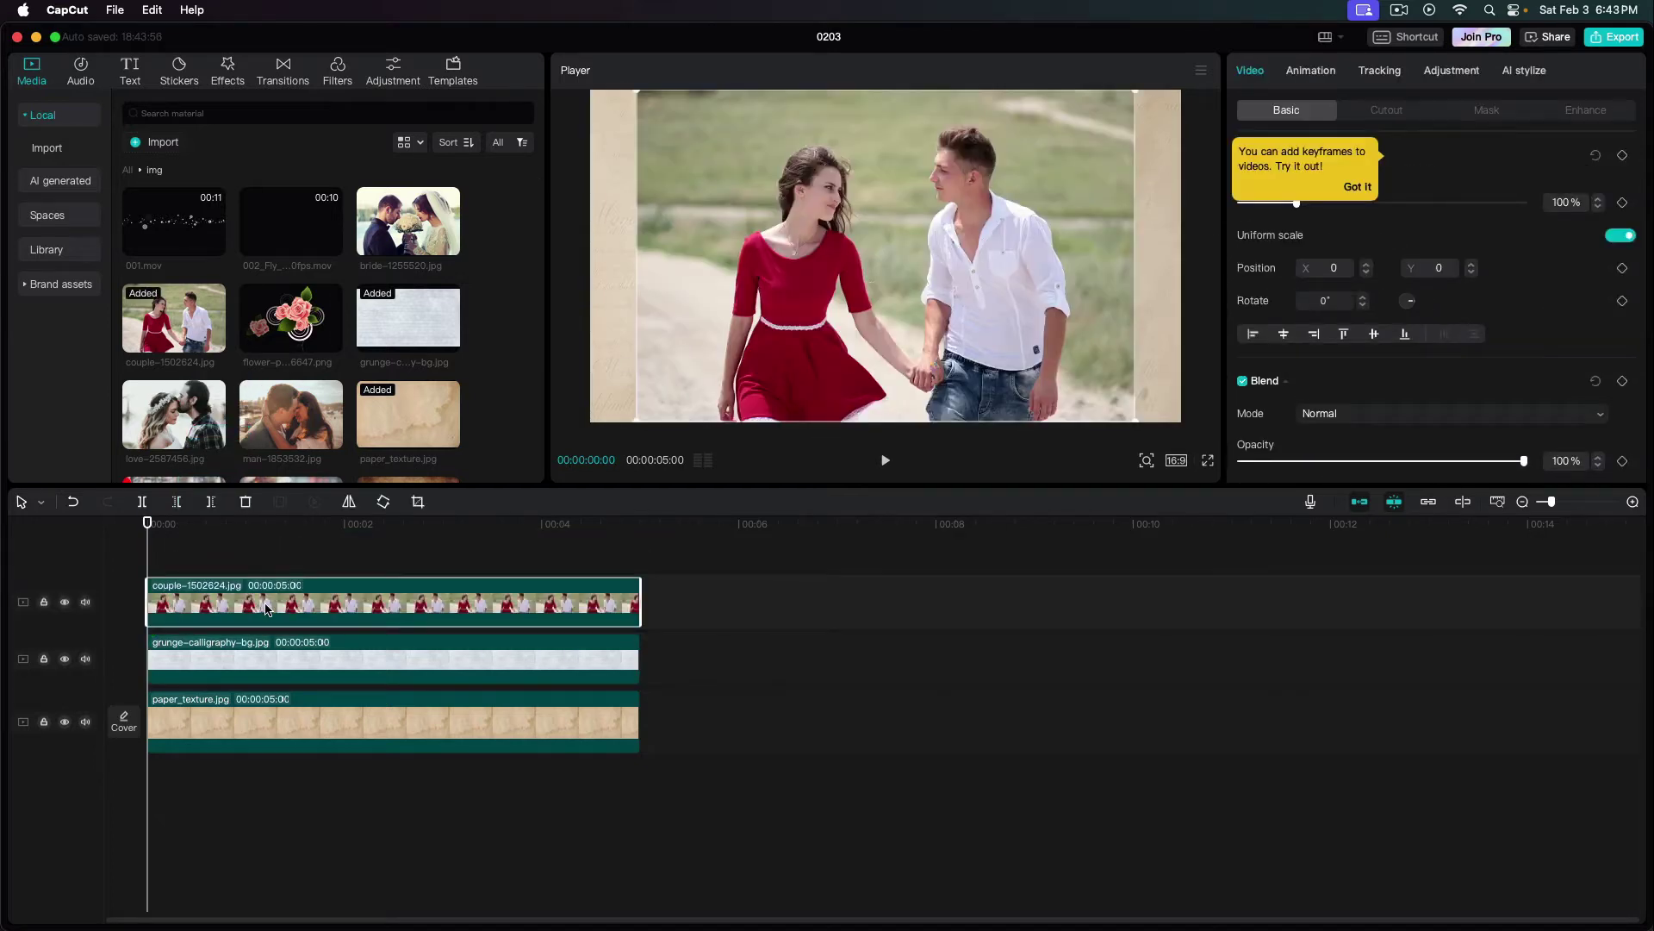
{"action": "left_click", "coordinate": [337, 72]}
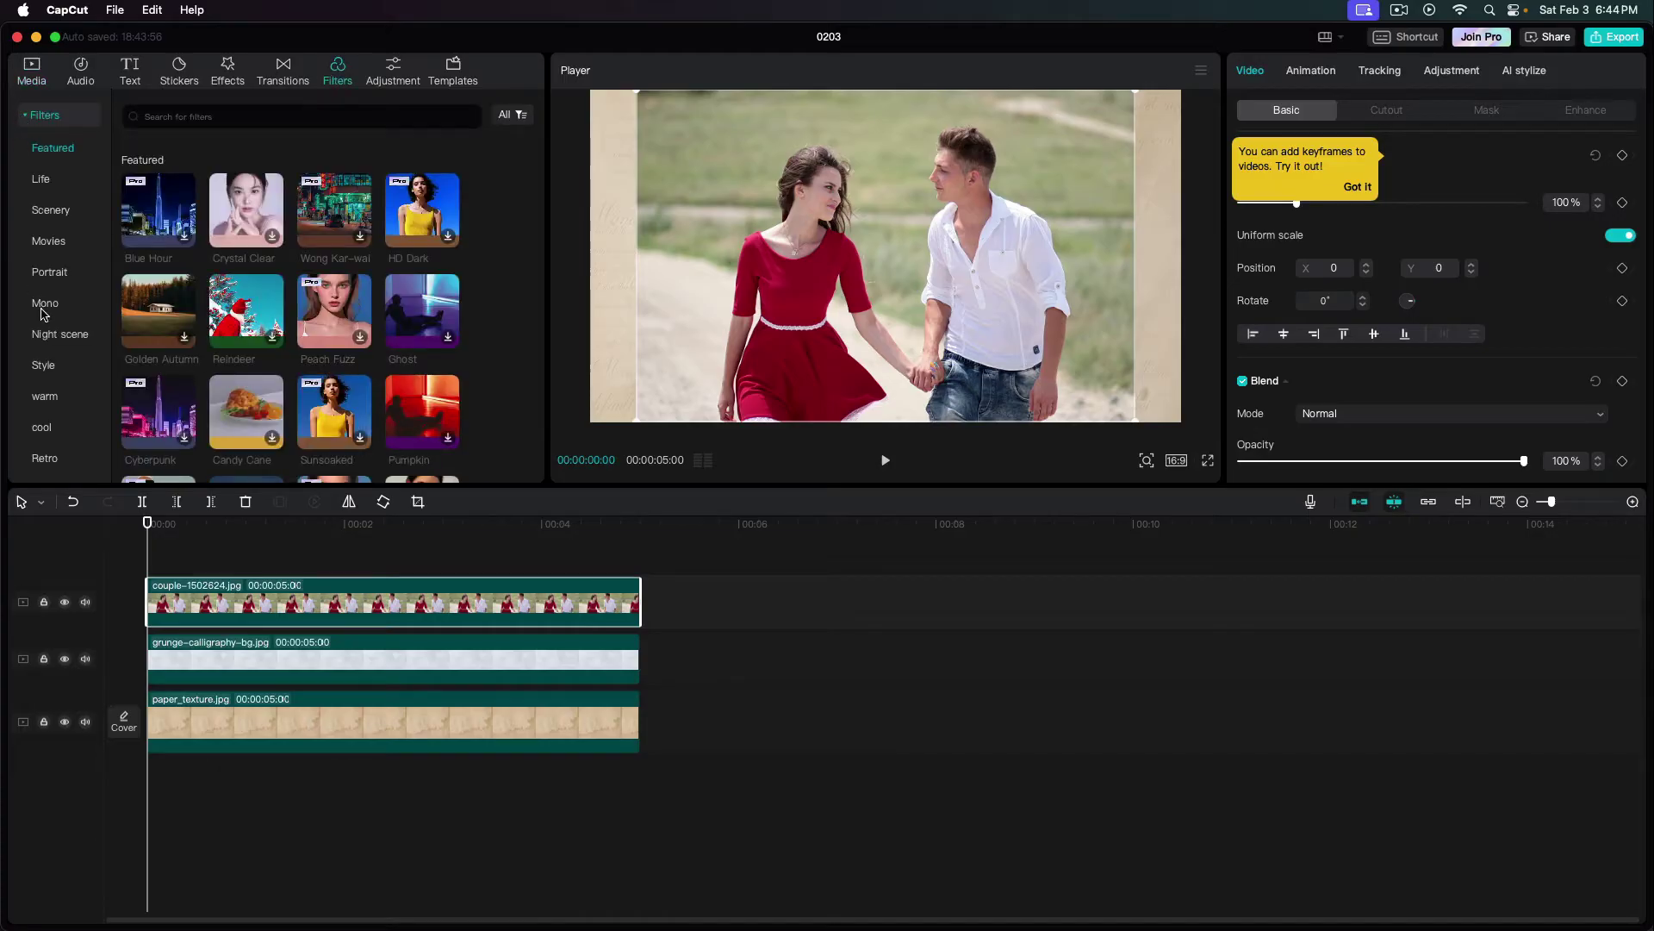
{"action": "left_click", "coordinate": [44, 303]}
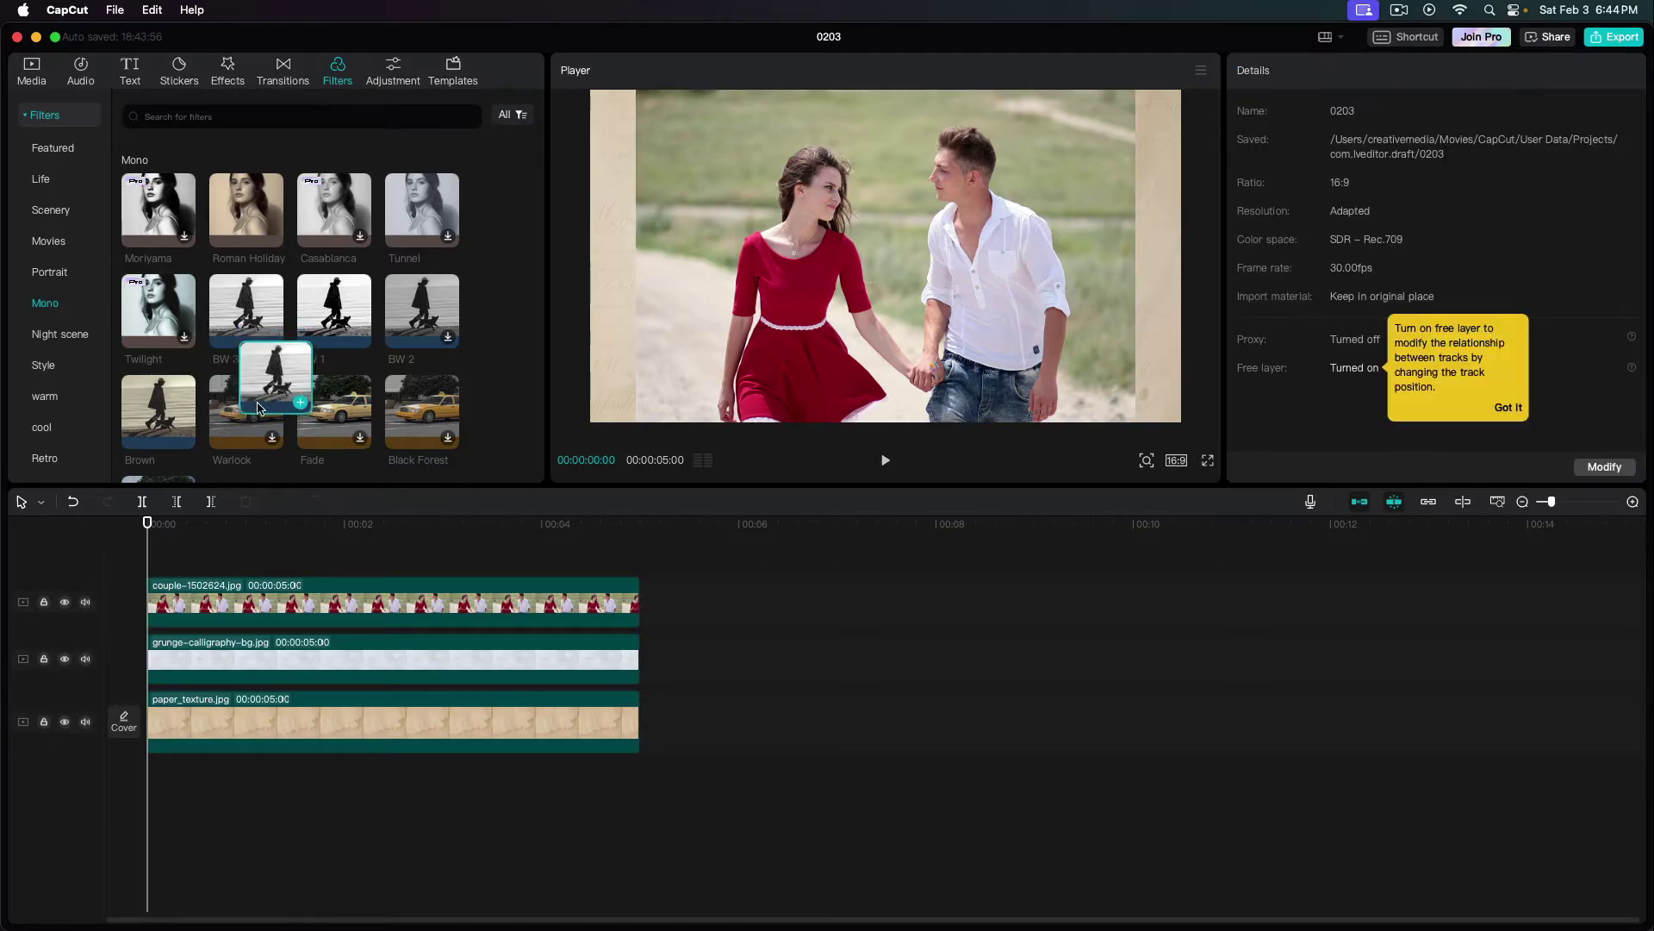
{"action": "left_click_drag", "start_coordinate": [246, 313], "coordinate": [247, 603]}
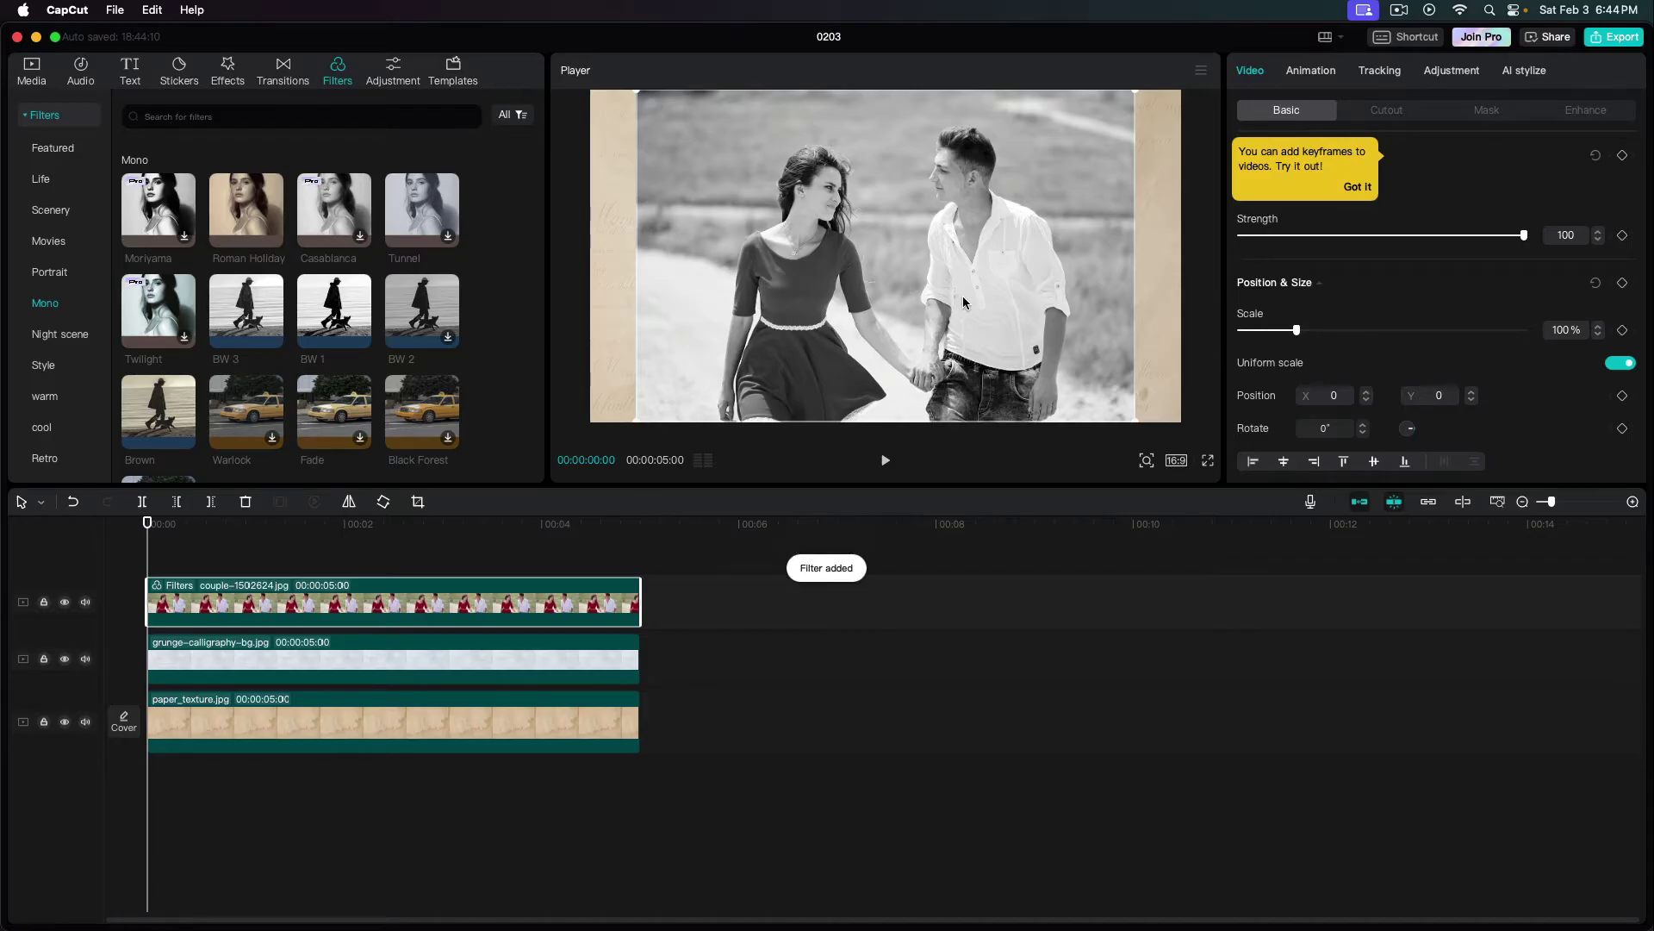
{"action": "scroll", "coordinate": [1549, 379], "scroll_direction": "down", "scroll_amount": 5}
{"action": "scroll", "coordinate": [1549, 379], "scroll_direction": "down", "scroll_amount": 5}
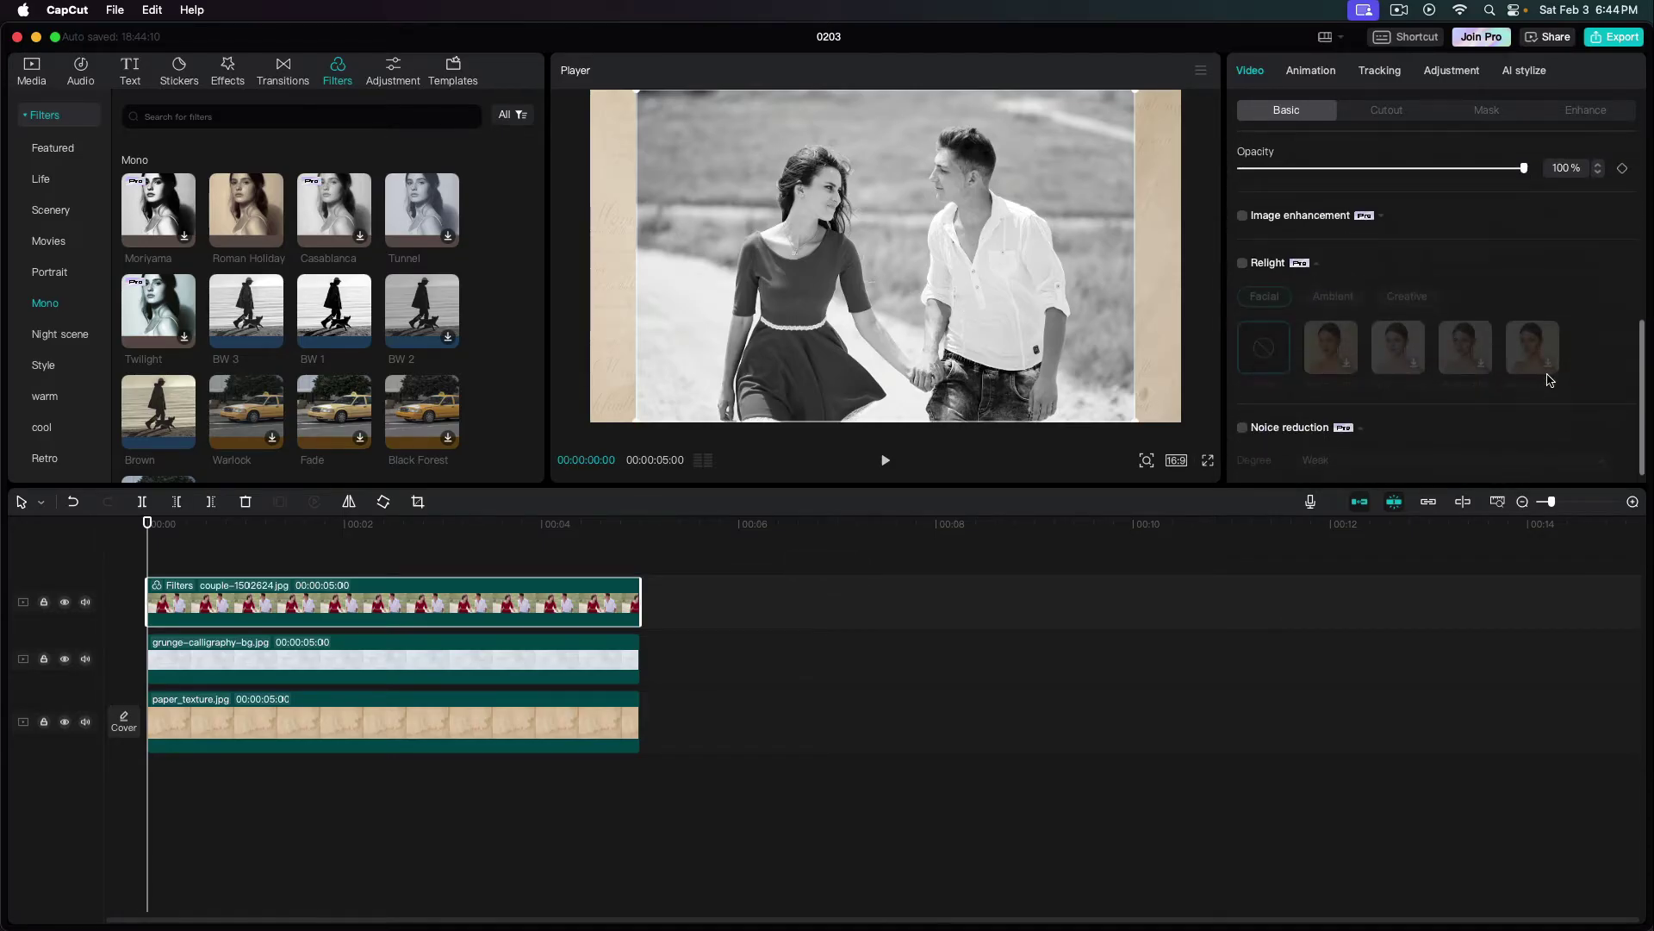
{"action": "scroll", "coordinate": [1548, 379], "scroll_direction": "up", "scroll_amount": 5}
Set the couple photo's blend mode to Multiply
{"action": "left_click", "coordinate": [1448, 437]}
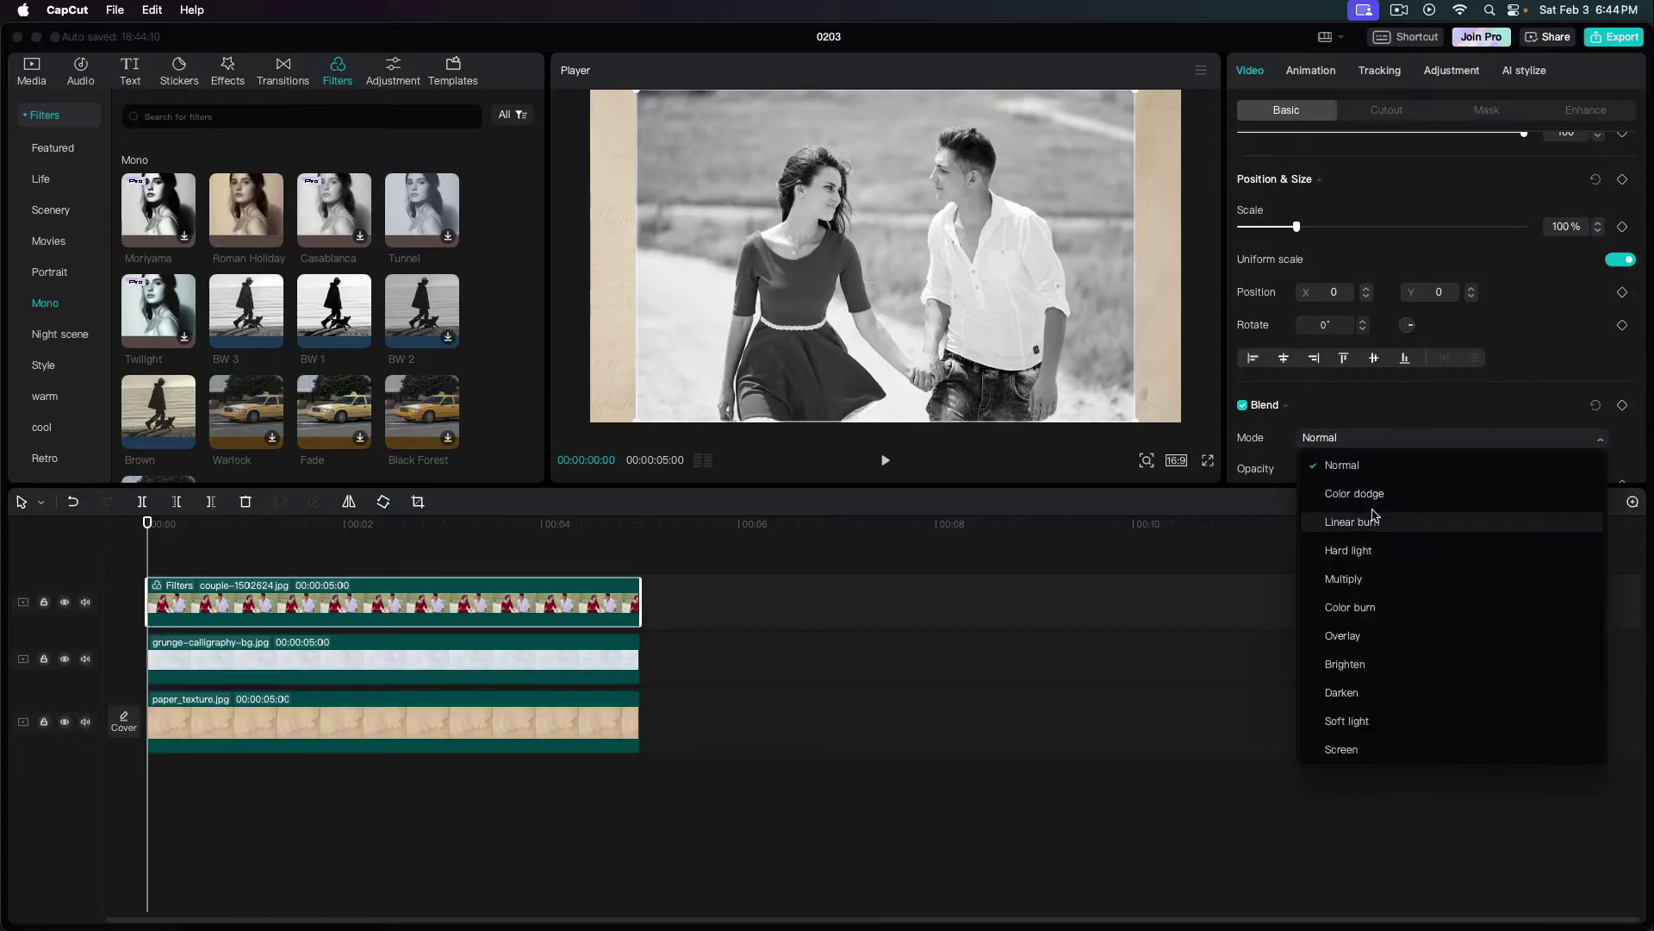
{"action": "left_click", "coordinate": [1345, 578]}
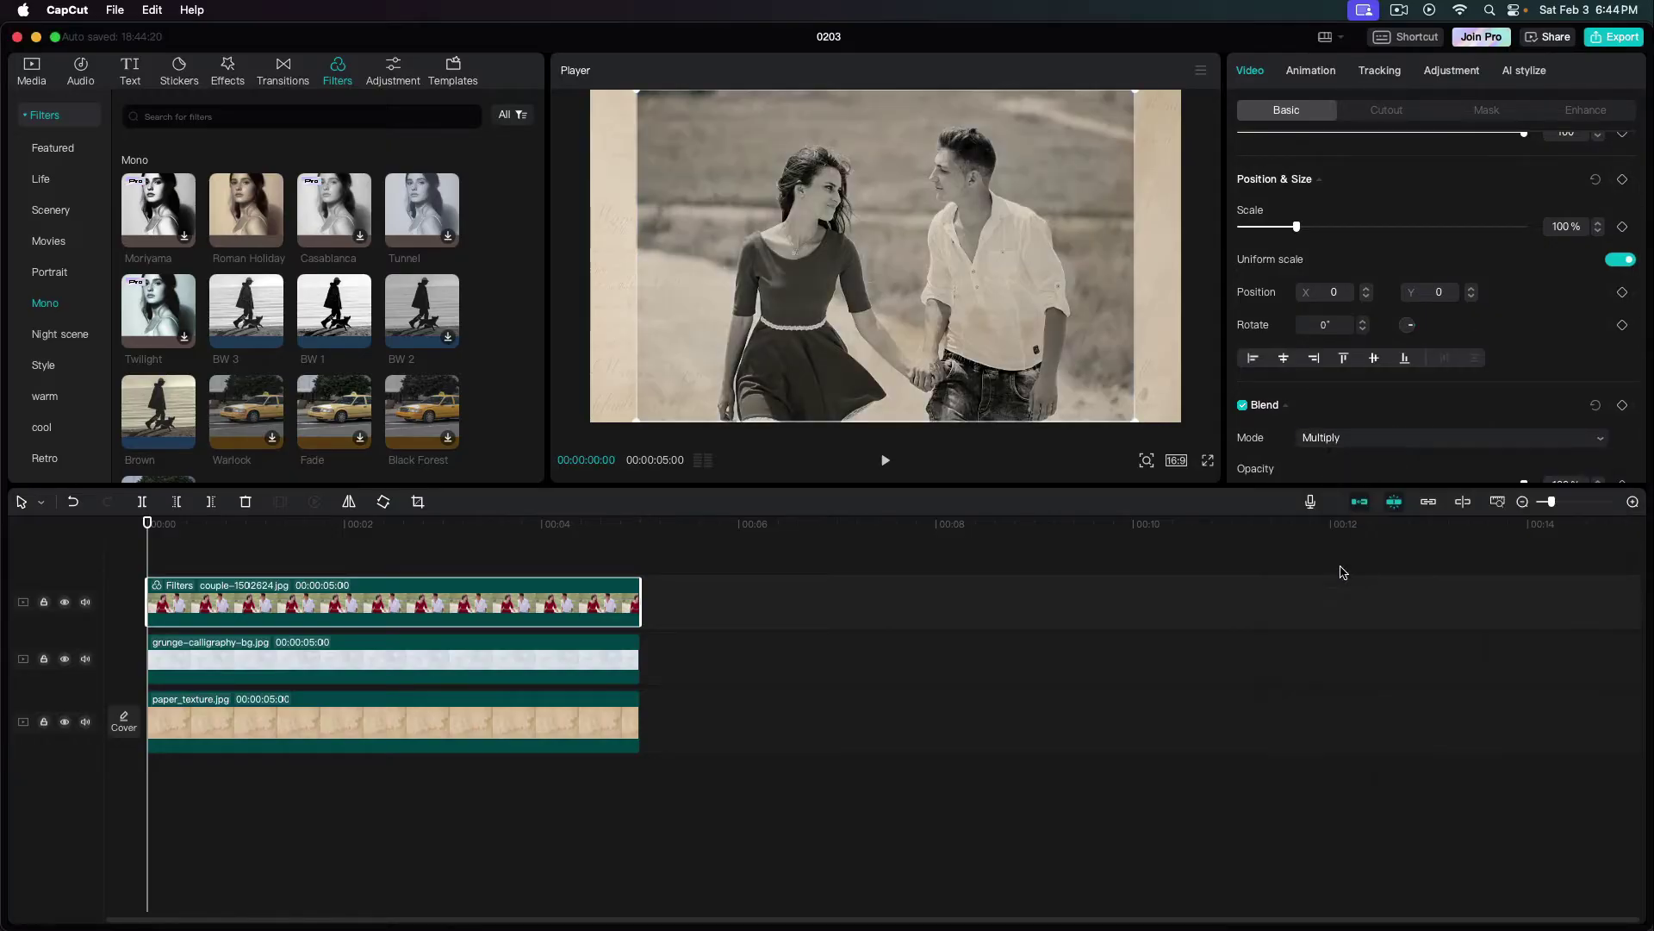
{"action": "left_click", "coordinate": [32, 70]}
Add the 002_Fly_Edge_Heart overlay on the top track and move it right
{"action": "left_click_drag", "start_coordinate": [274, 223], "coordinate": [251, 562]}
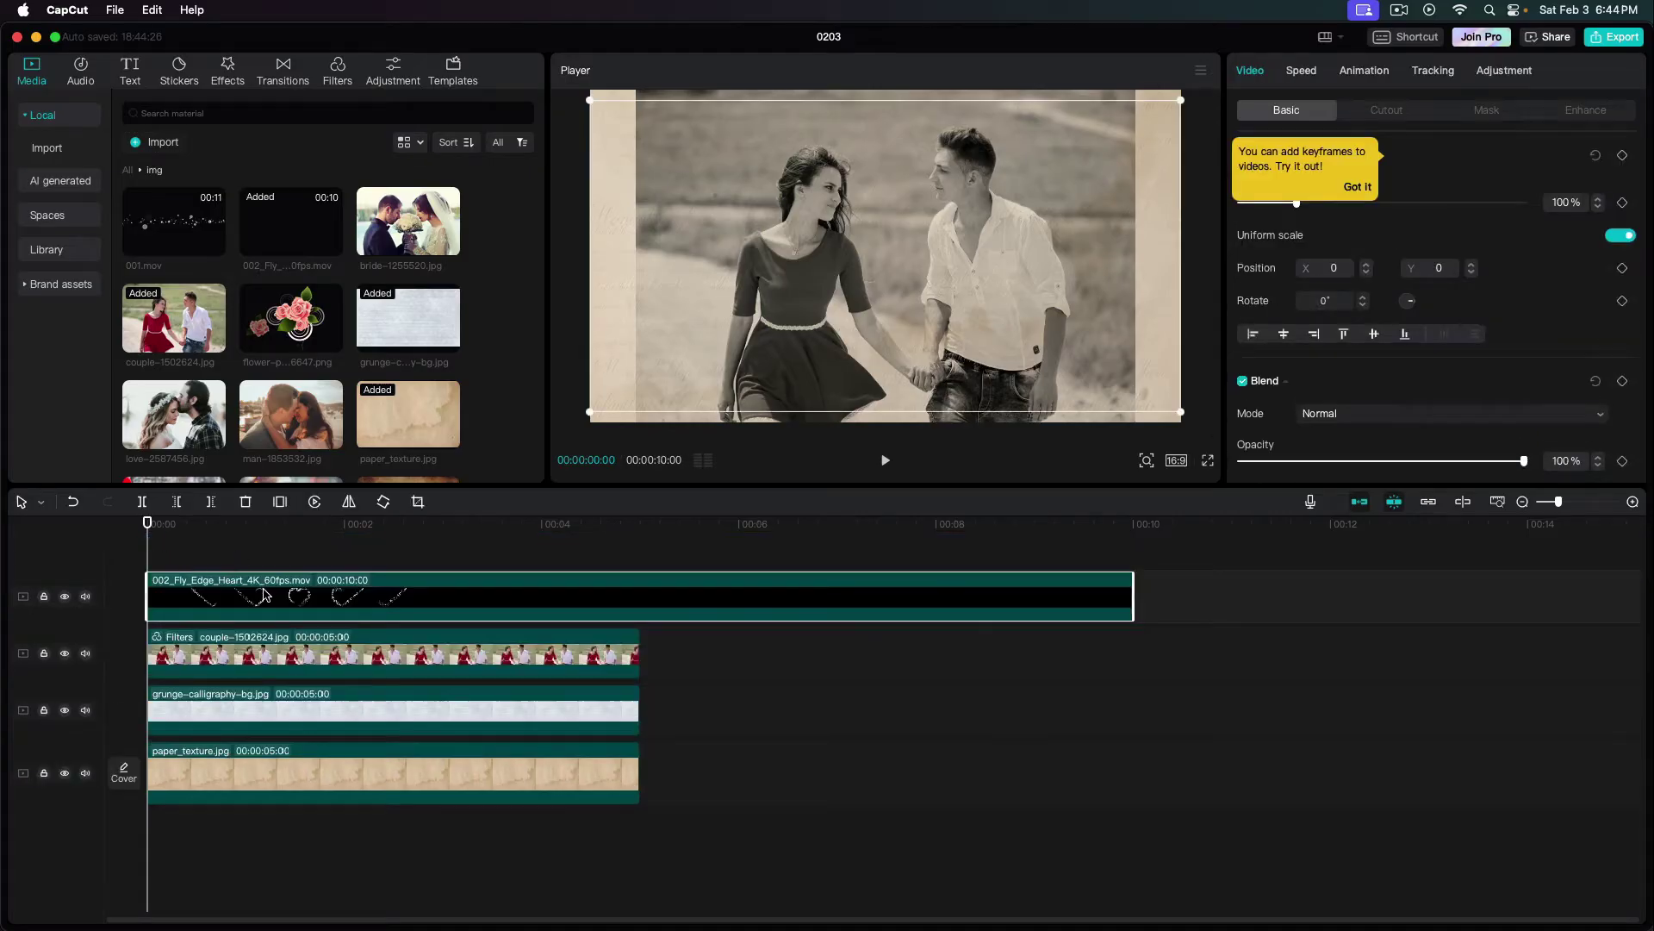
{"action": "left_click_drag", "start_coordinate": [150, 526], "coordinate": [269, 546]}
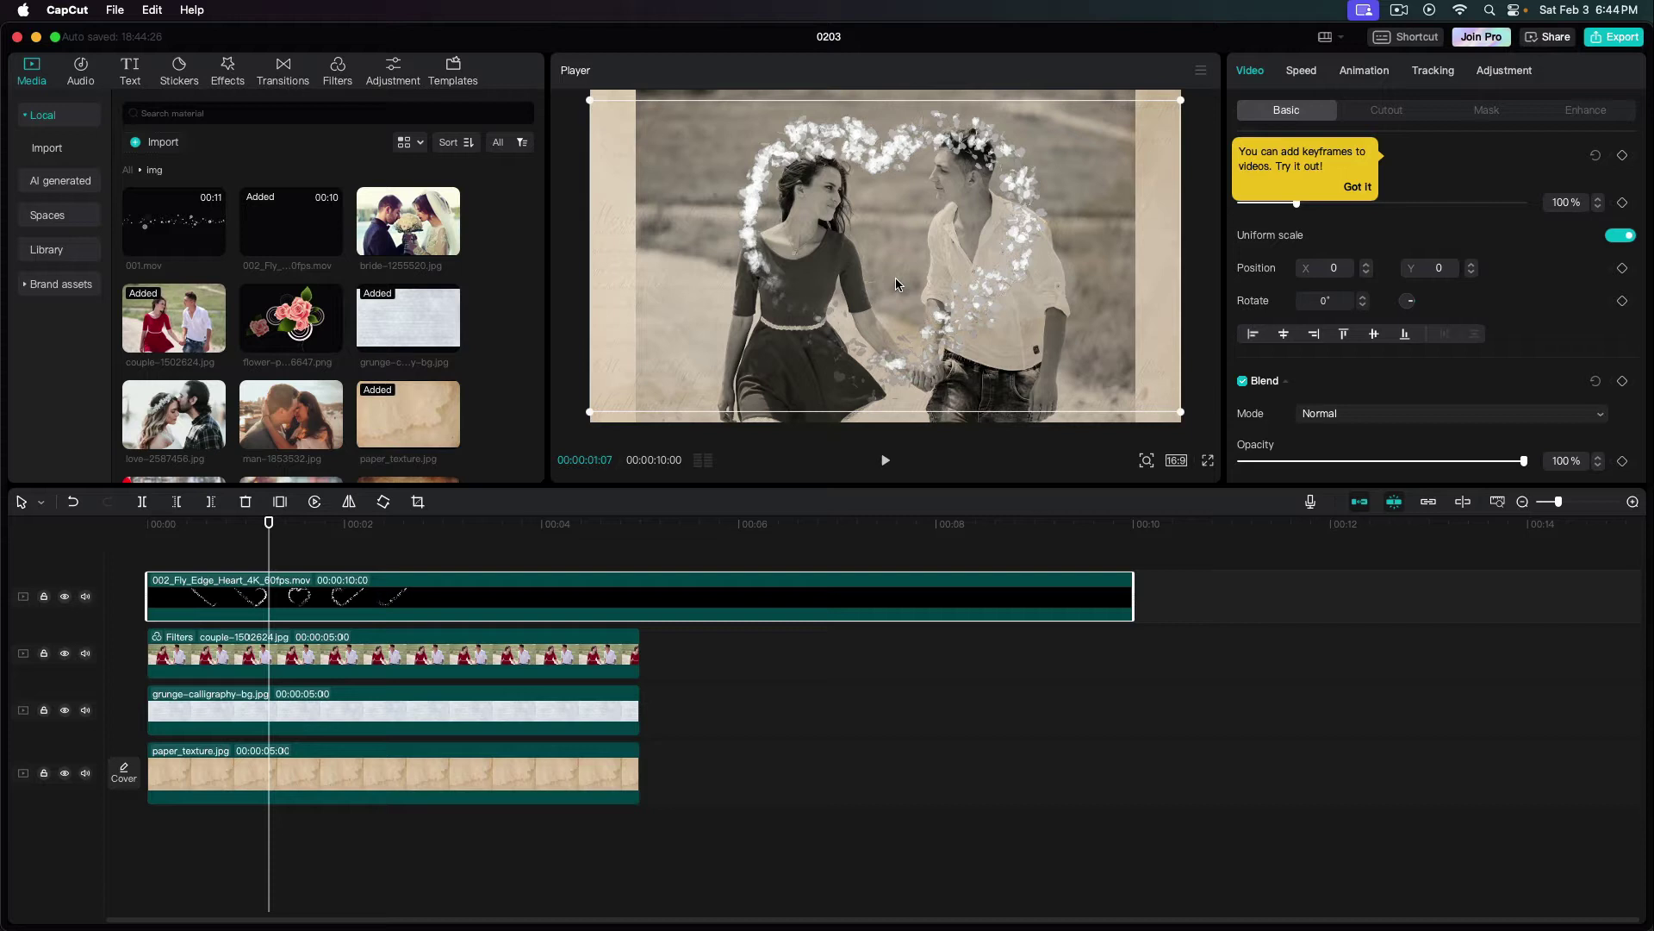
{"action": "left_click_drag", "start_coordinate": [897, 284], "coordinate": [989, 283]}
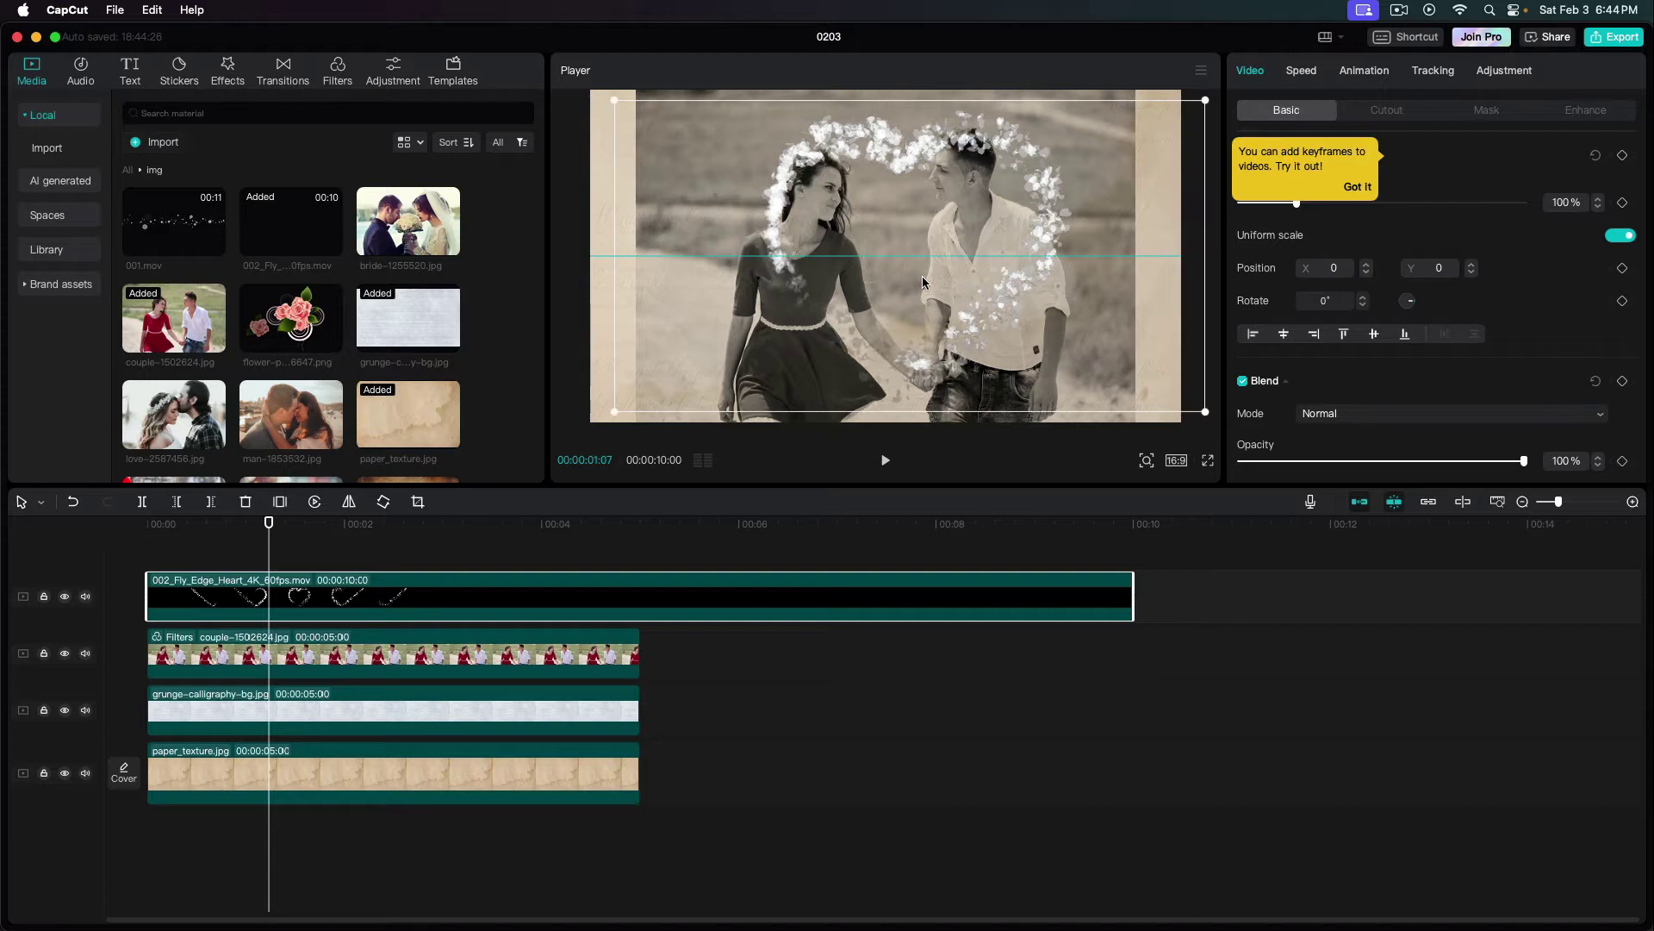
Move the couple photo right and scale it to 81%
{"action": "left_click", "coordinate": [513, 656]}
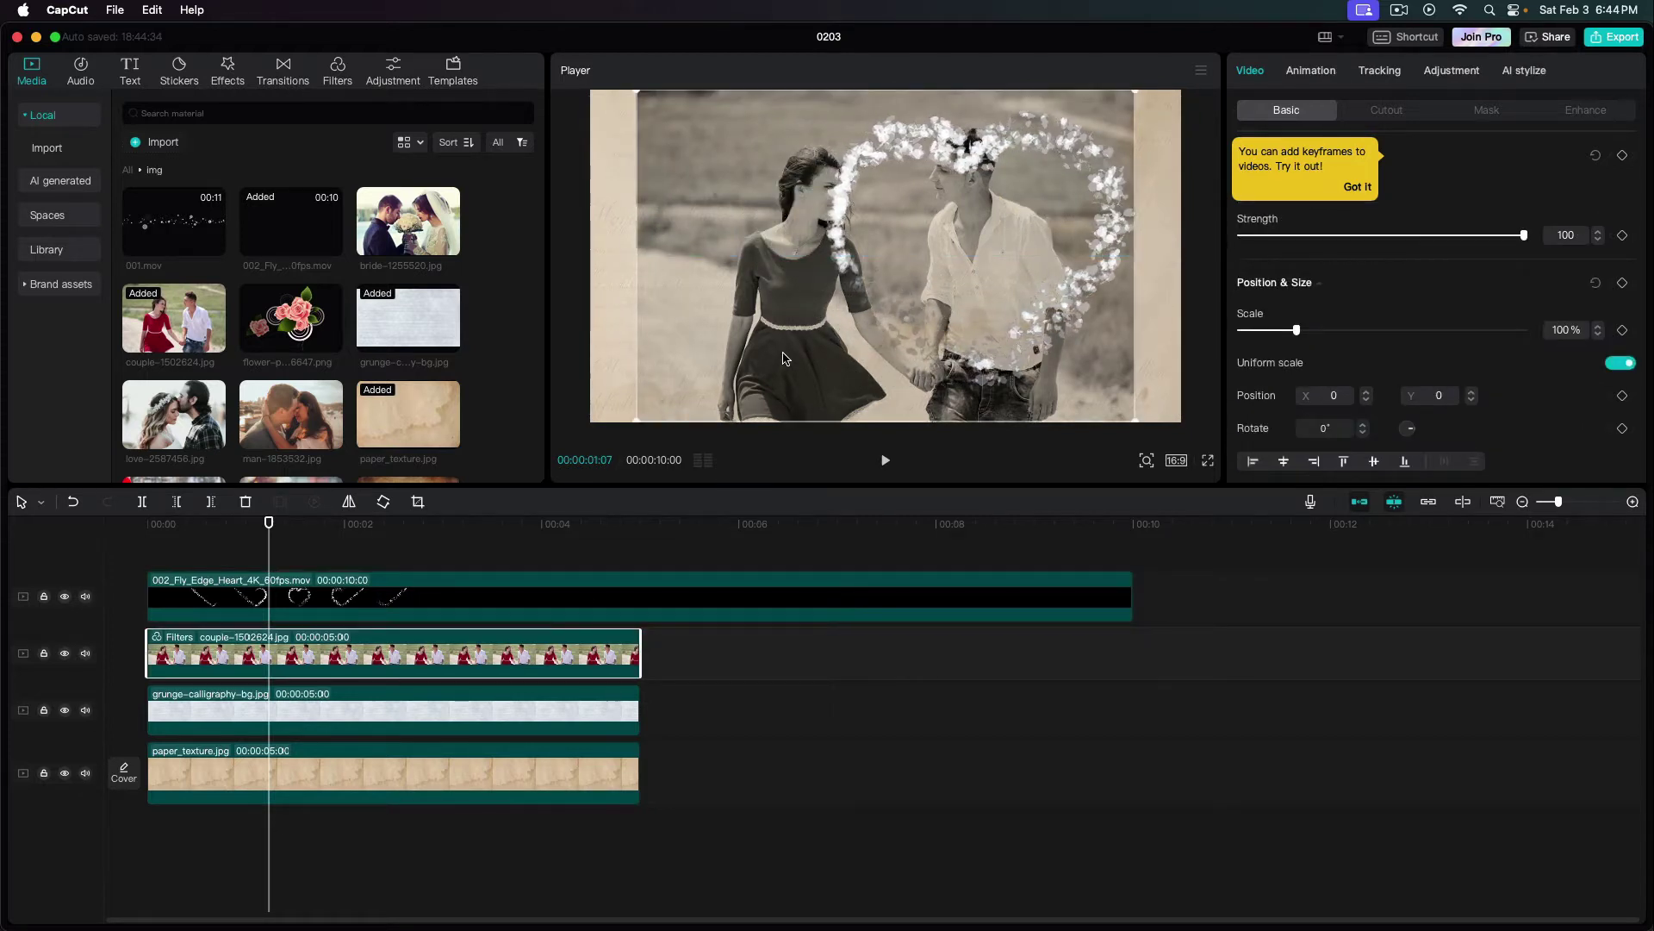
{"action": "left_click_drag", "start_coordinate": [783, 360], "coordinate": [859, 359]}
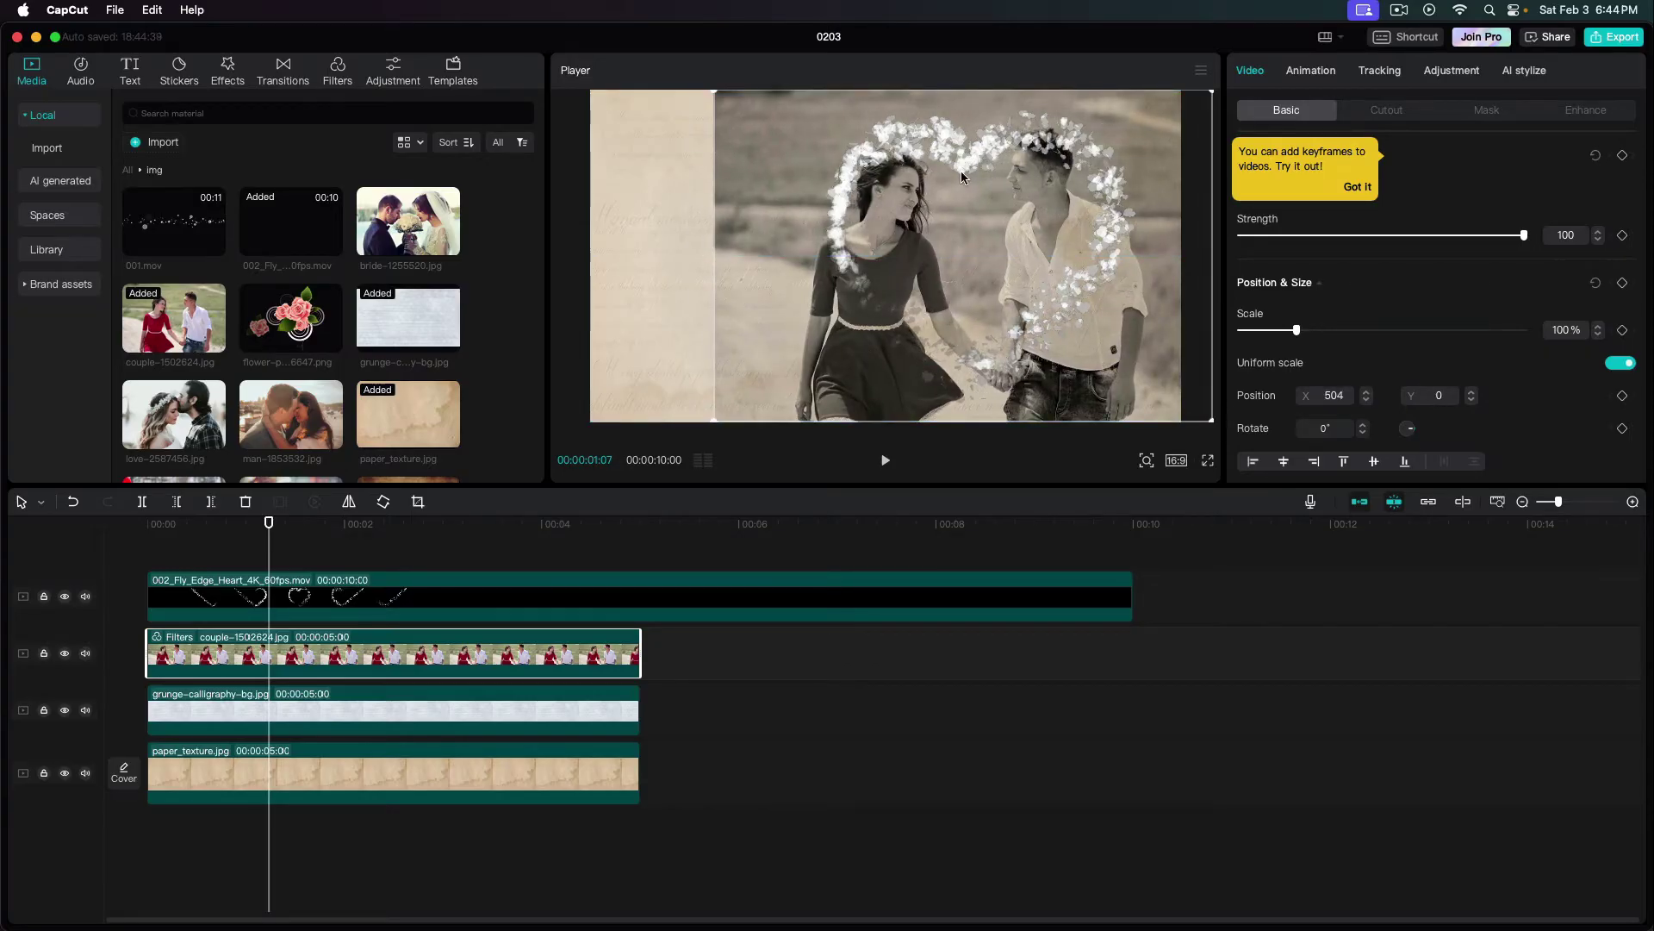
{"action": "left_click_drag", "start_coordinate": [1296, 331], "coordinate": [1284, 333]}
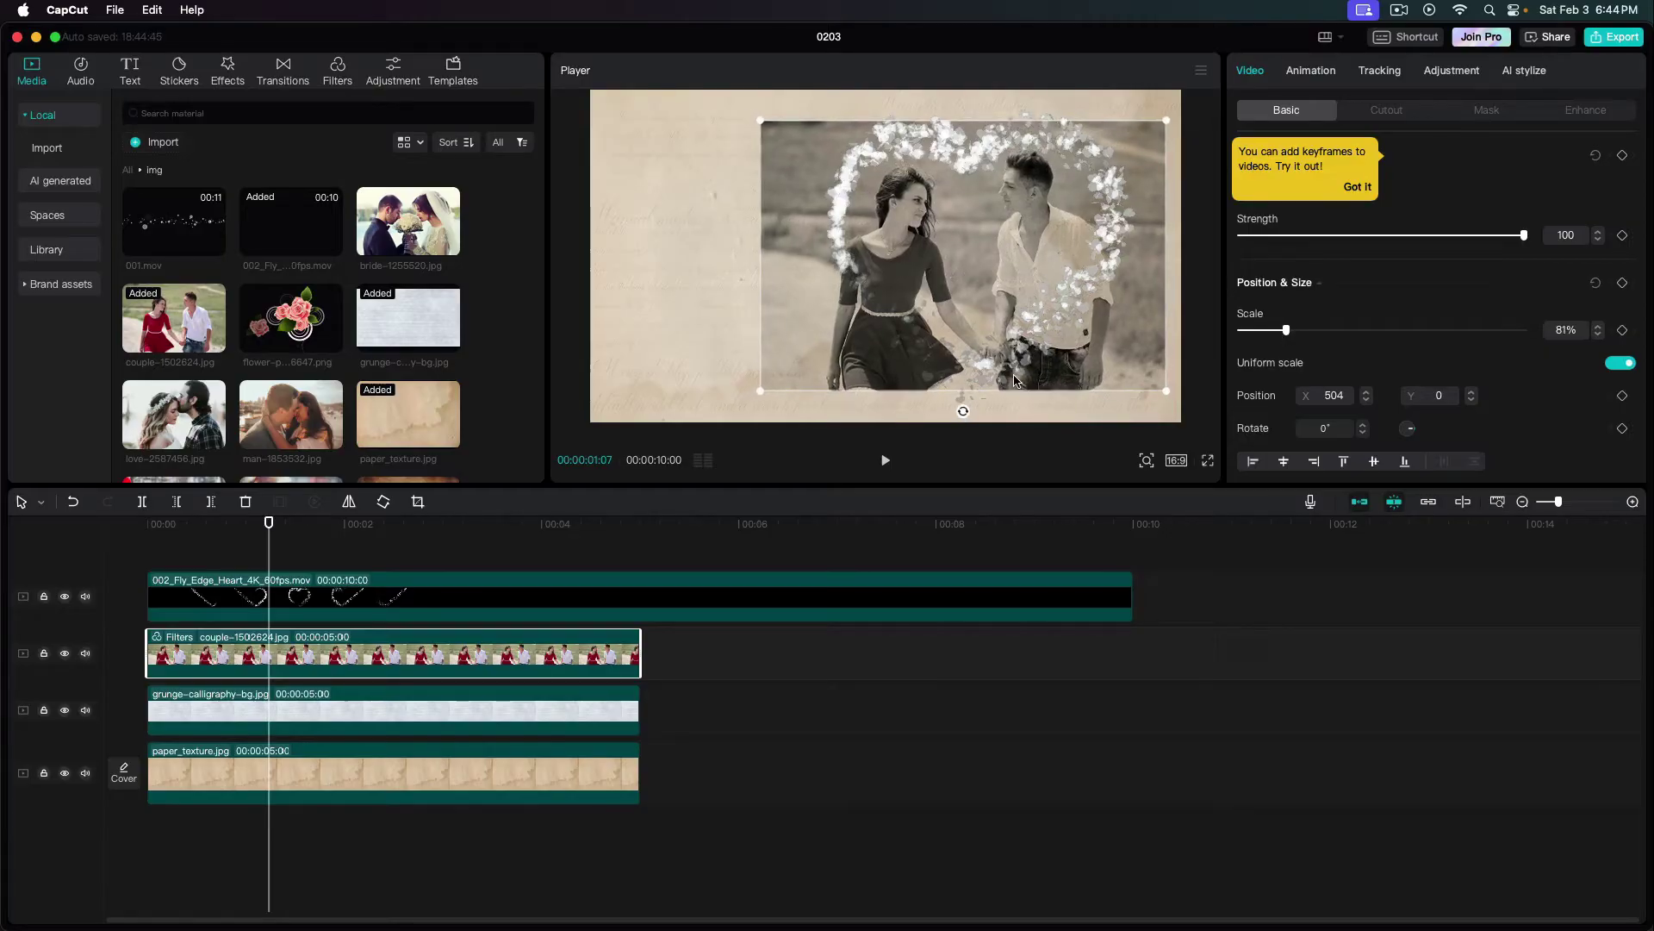
Apply an enlarged, slightly feathered Heart mask to the couple photo
{"action": "left_click", "coordinate": [1495, 114]}
{"action": "left_click", "coordinate": [1601, 207]}
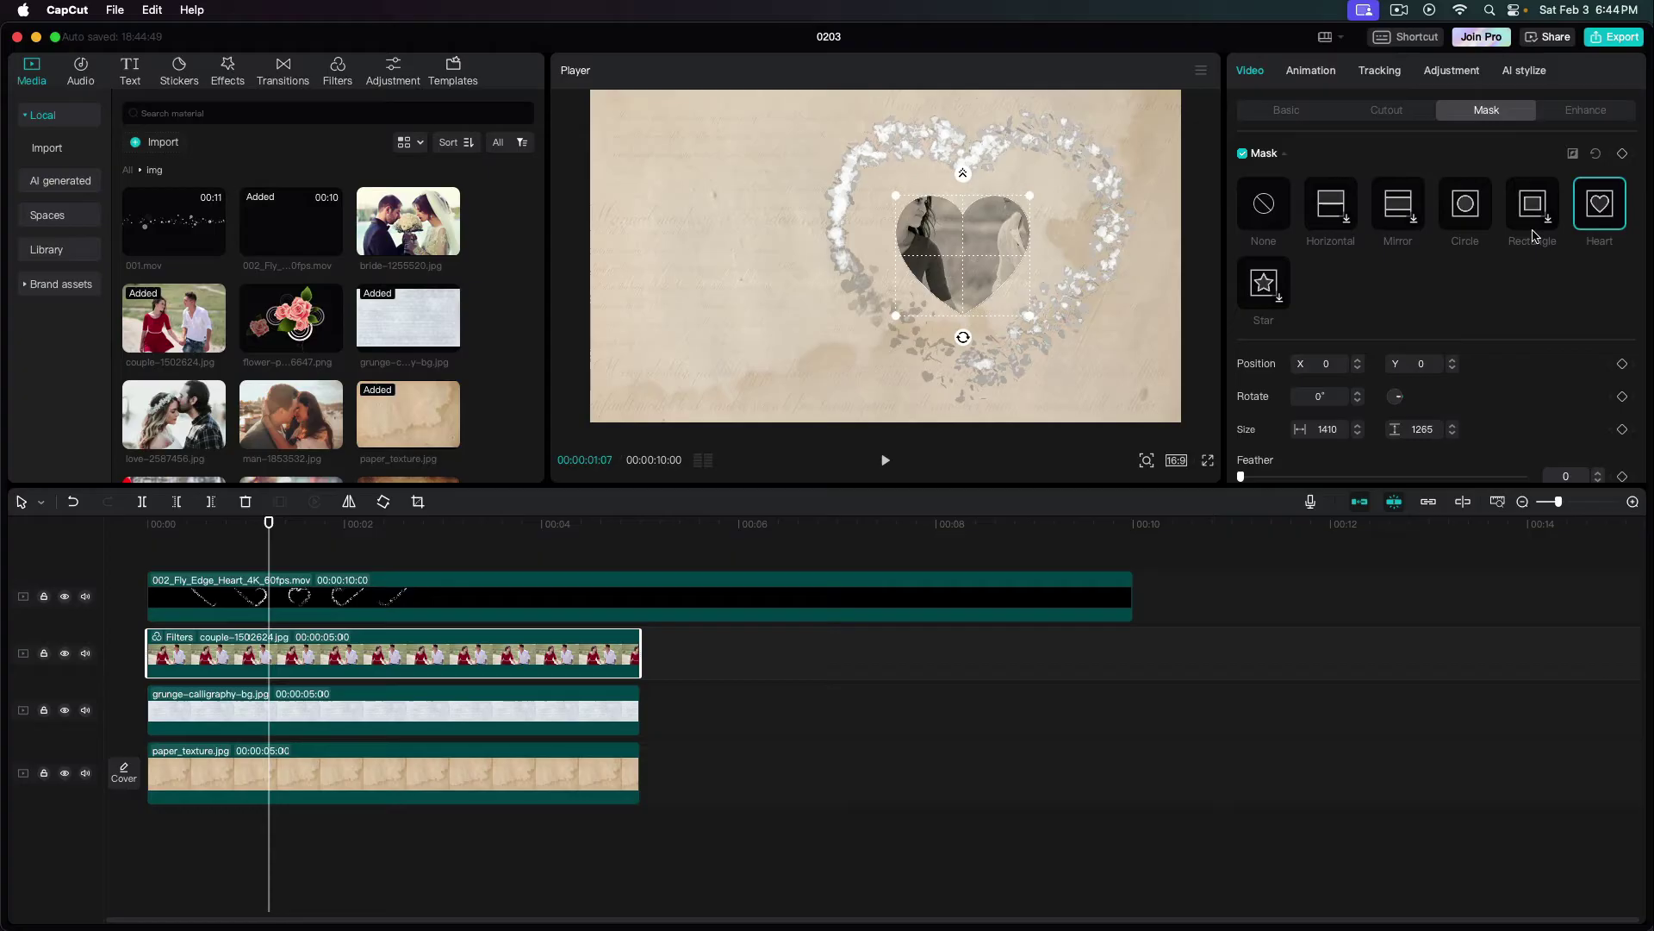
{"action": "left_click_drag", "start_coordinate": [1029, 314], "coordinate": [1093, 367]}
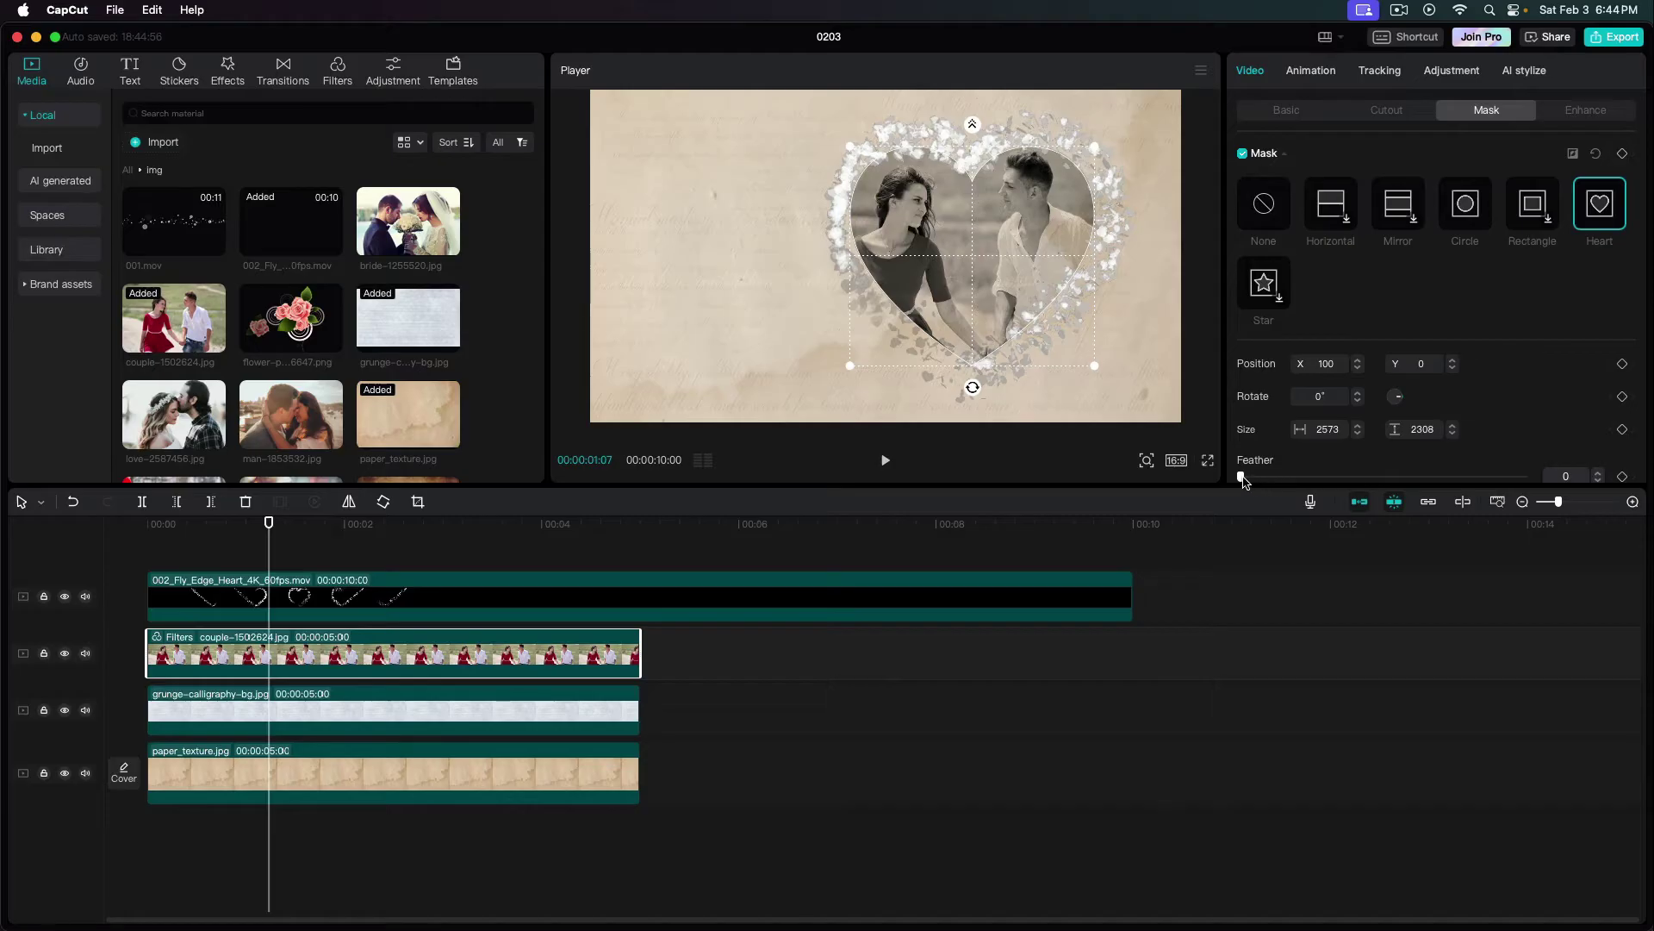
{"action": "left_click_drag", "start_coordinate": [1241, 480], "coordinate": [1264, 479]}
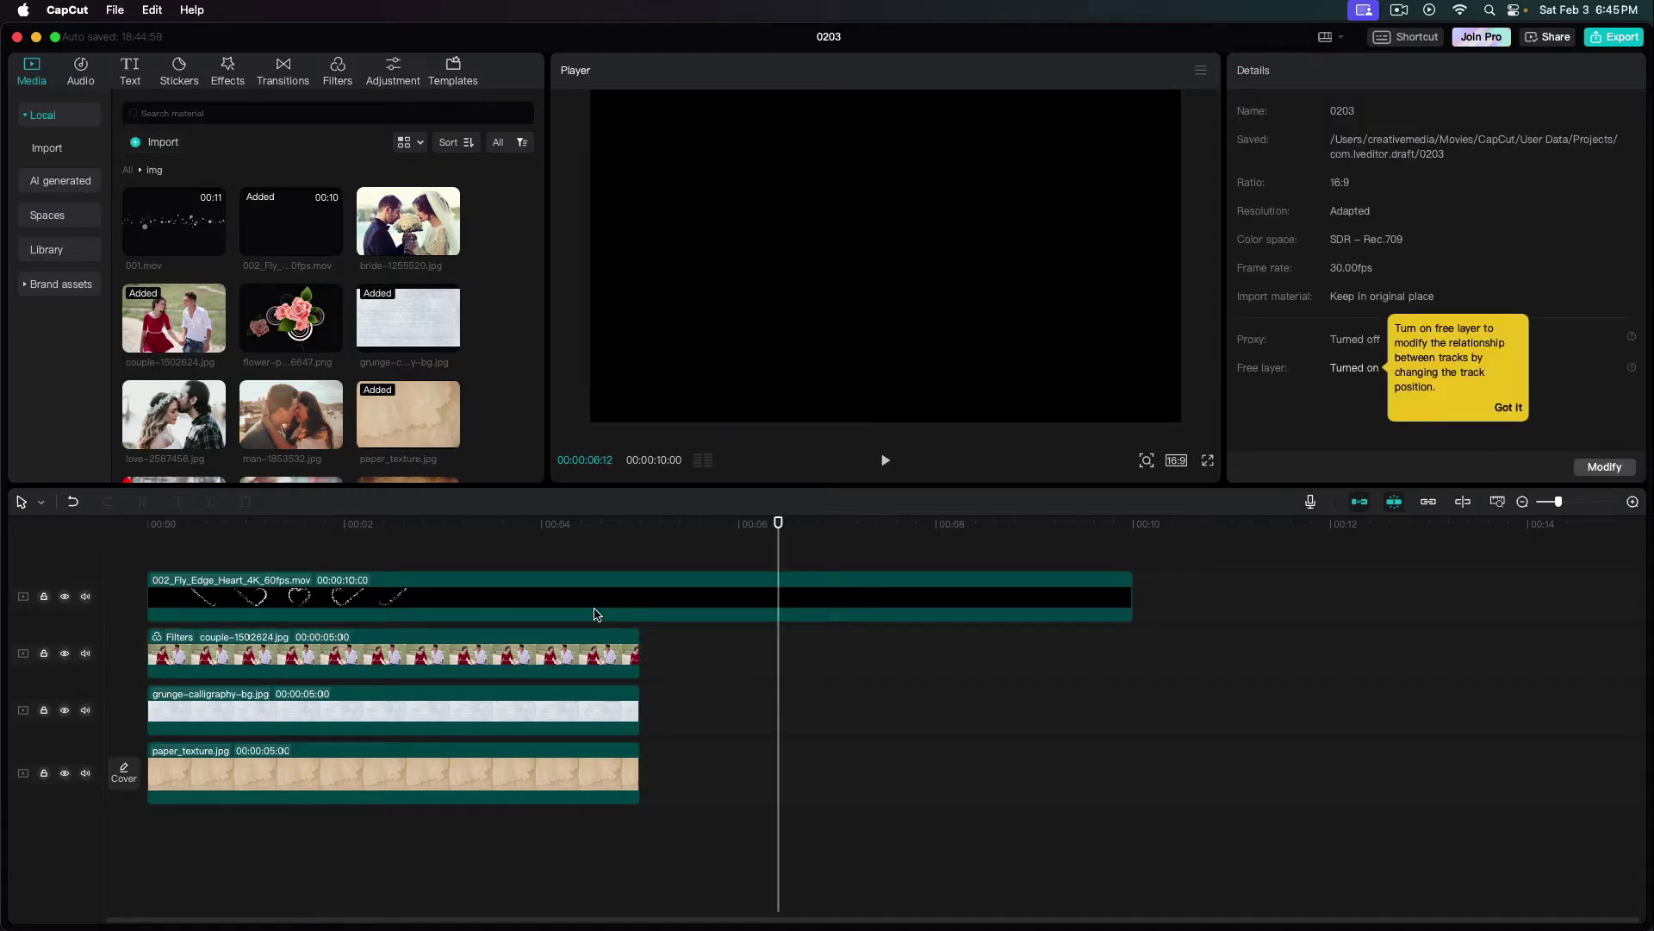
Trim the heart overlay and couple photo clips to end at 00:00:02:21
{"action": "mouse_move", "coordinate": [355, 539]}
{"action": "left_mouse_down"}
{"action": "mouse_move", "coordinate": [295, 545]}
{"action": "mouse_move", "coordinate": [414, 560]}
{"action": "left_mouse_up"}
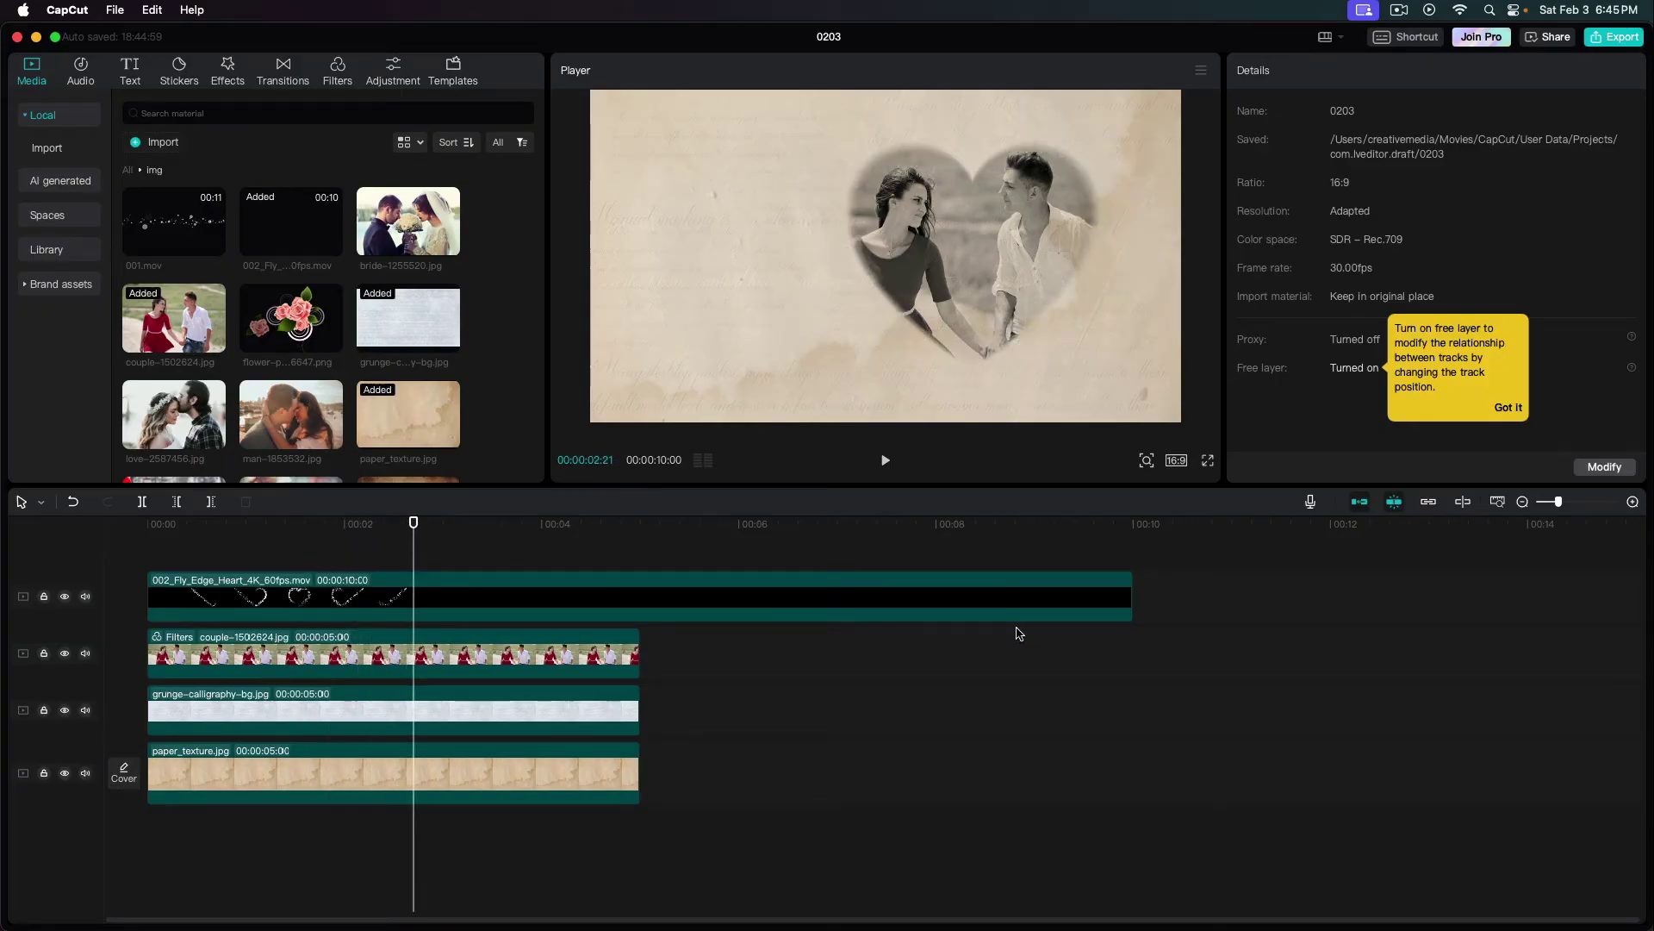
{"action": "left_click_drag", "start_coordinate": [1129, 603], "coordinate": [413, 595]}
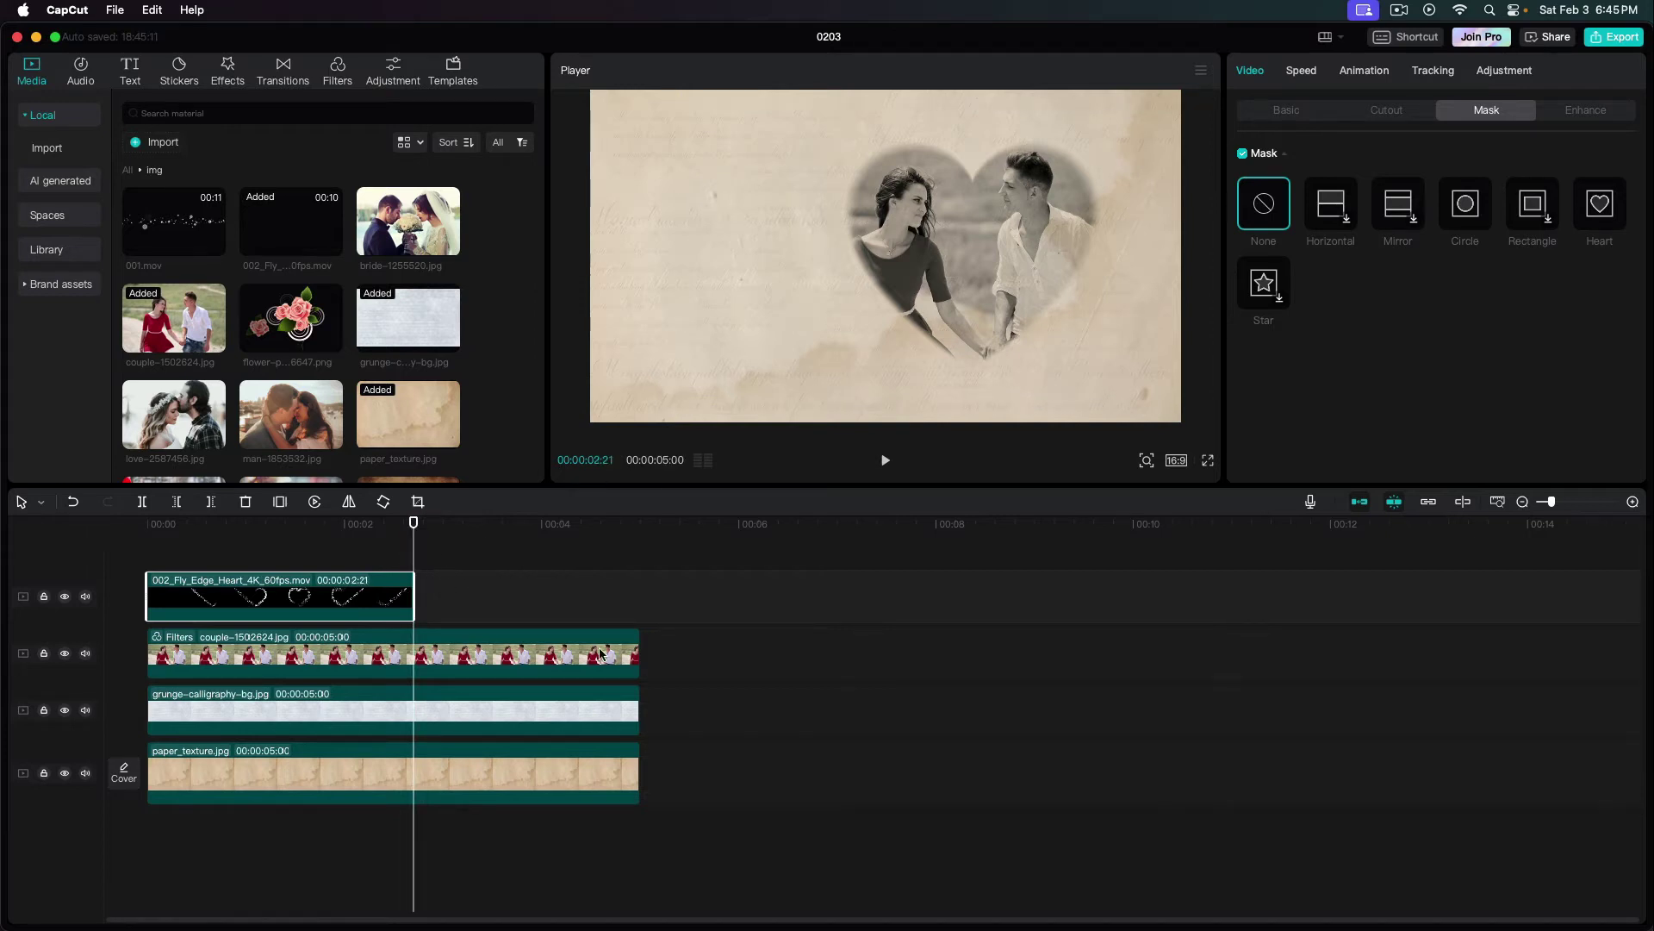
{"action": "left_click_drag", "start_coordinate": [636, 654], "coordinate": [411, 639]}
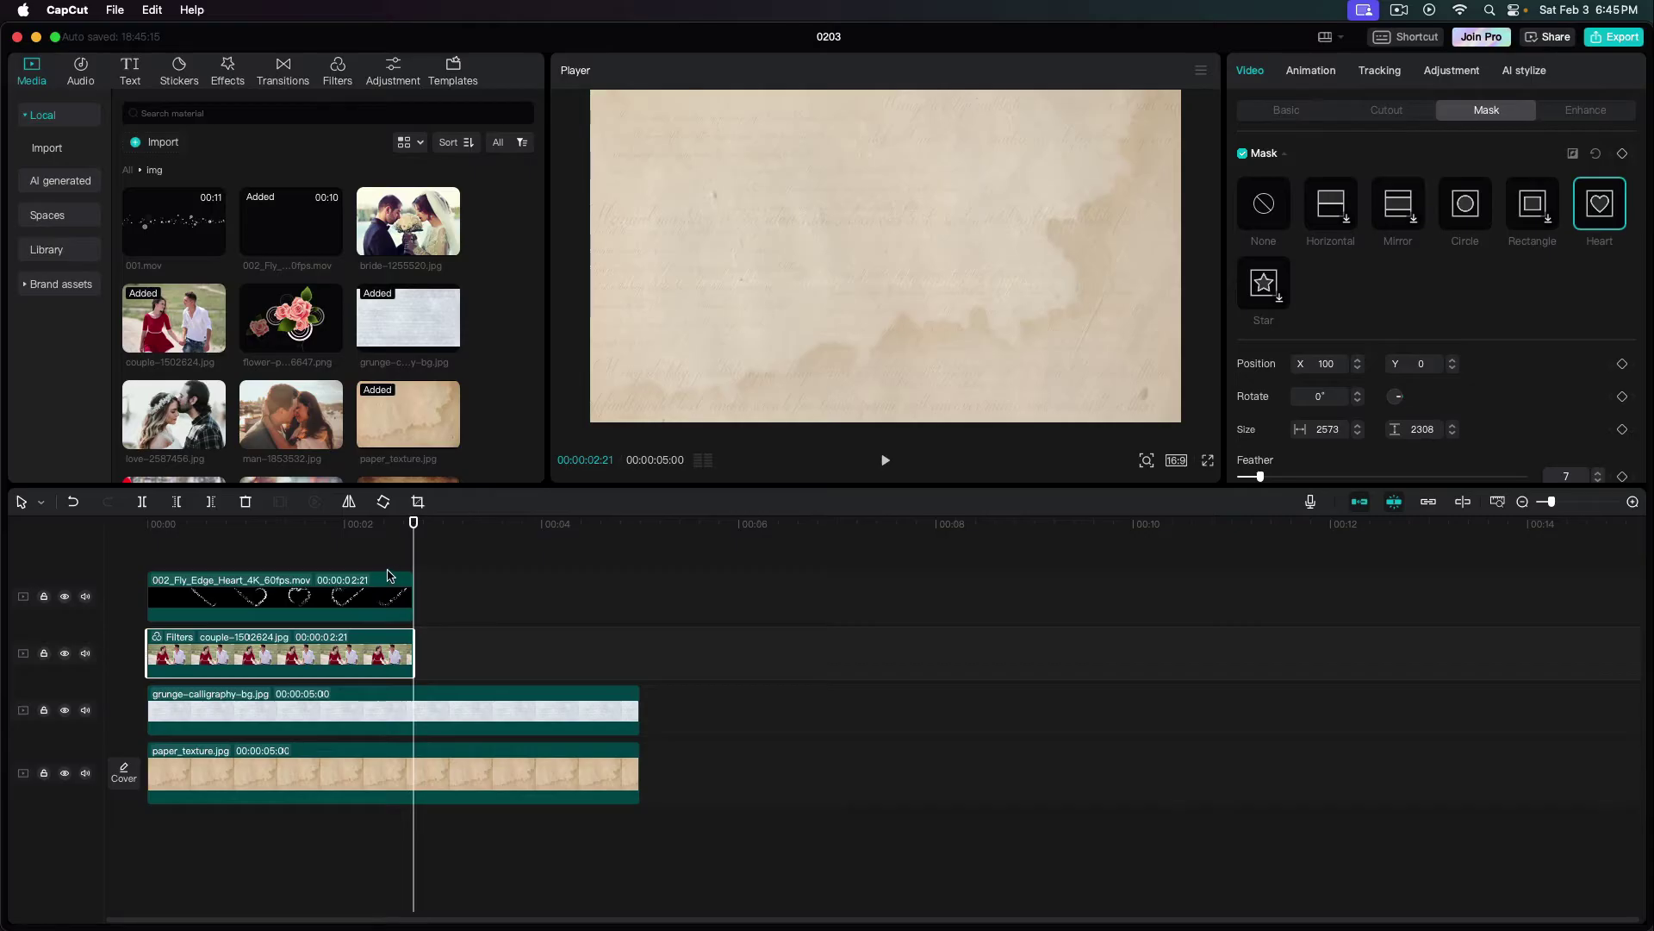
Drop 001.mov onto a new top track, move it lower, and preview the particles
{"action": "left_click_drag", "start_coordinate": [414, 539], "coordinate": [193, 539]}
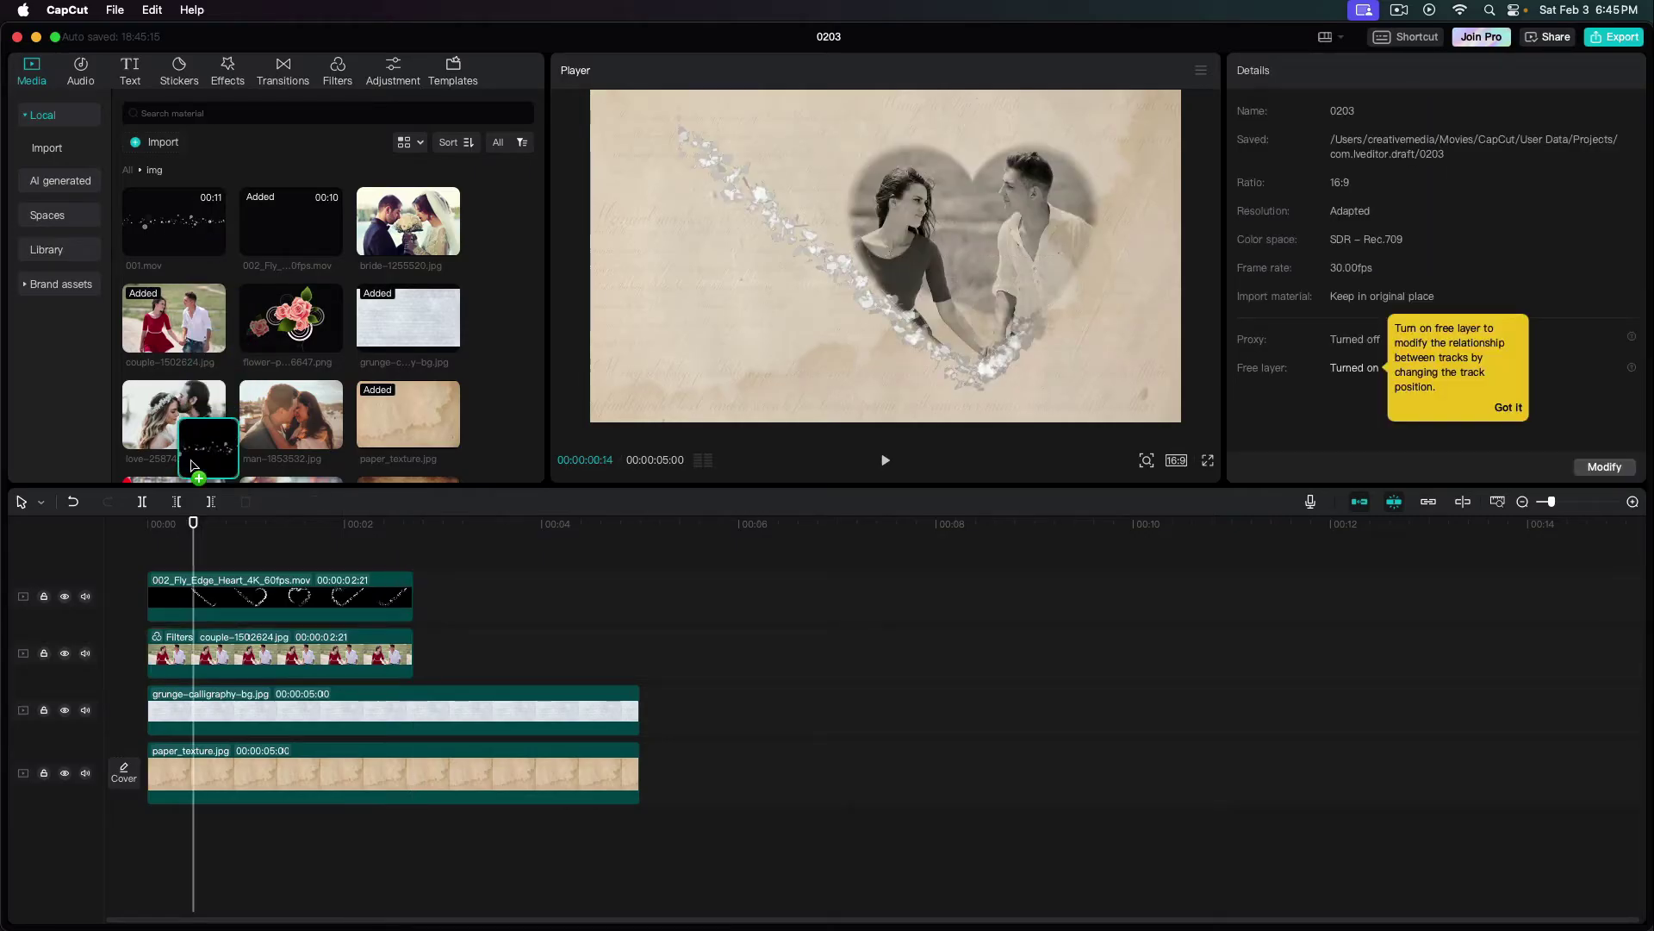
{"action": "left_click_drag", "start_coordinate": [175, 220], "coordinate": [145, 560]}
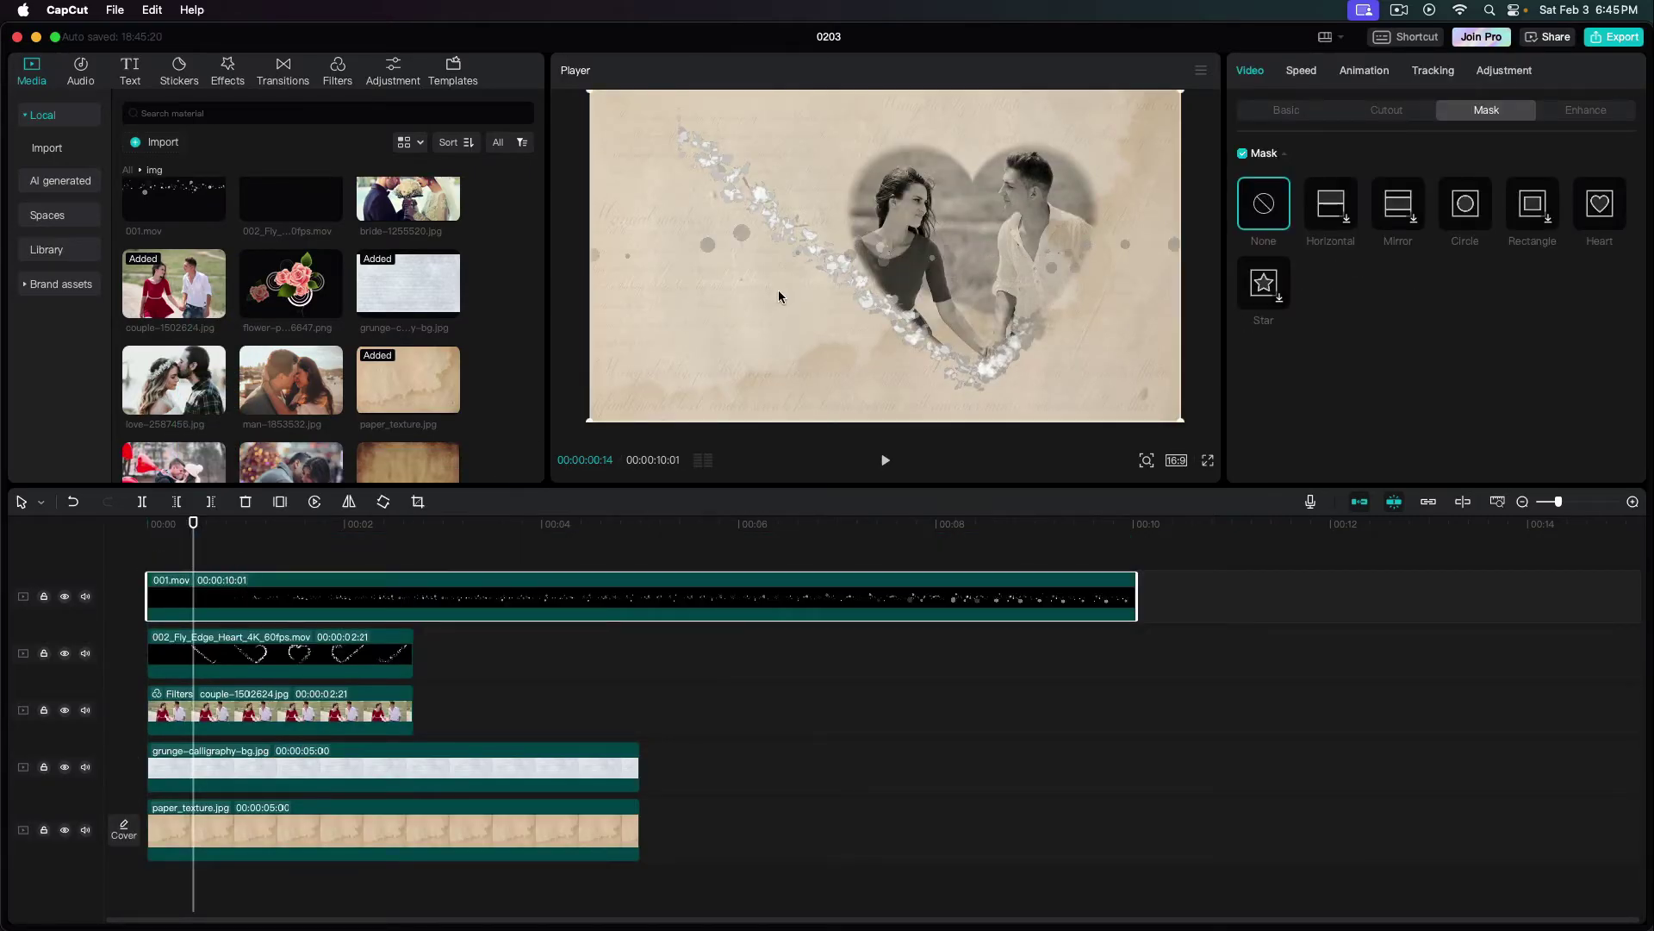
{"action": "left_click_drag", "start_coordinate": [740, 235], "coordinate": [734, 375]}
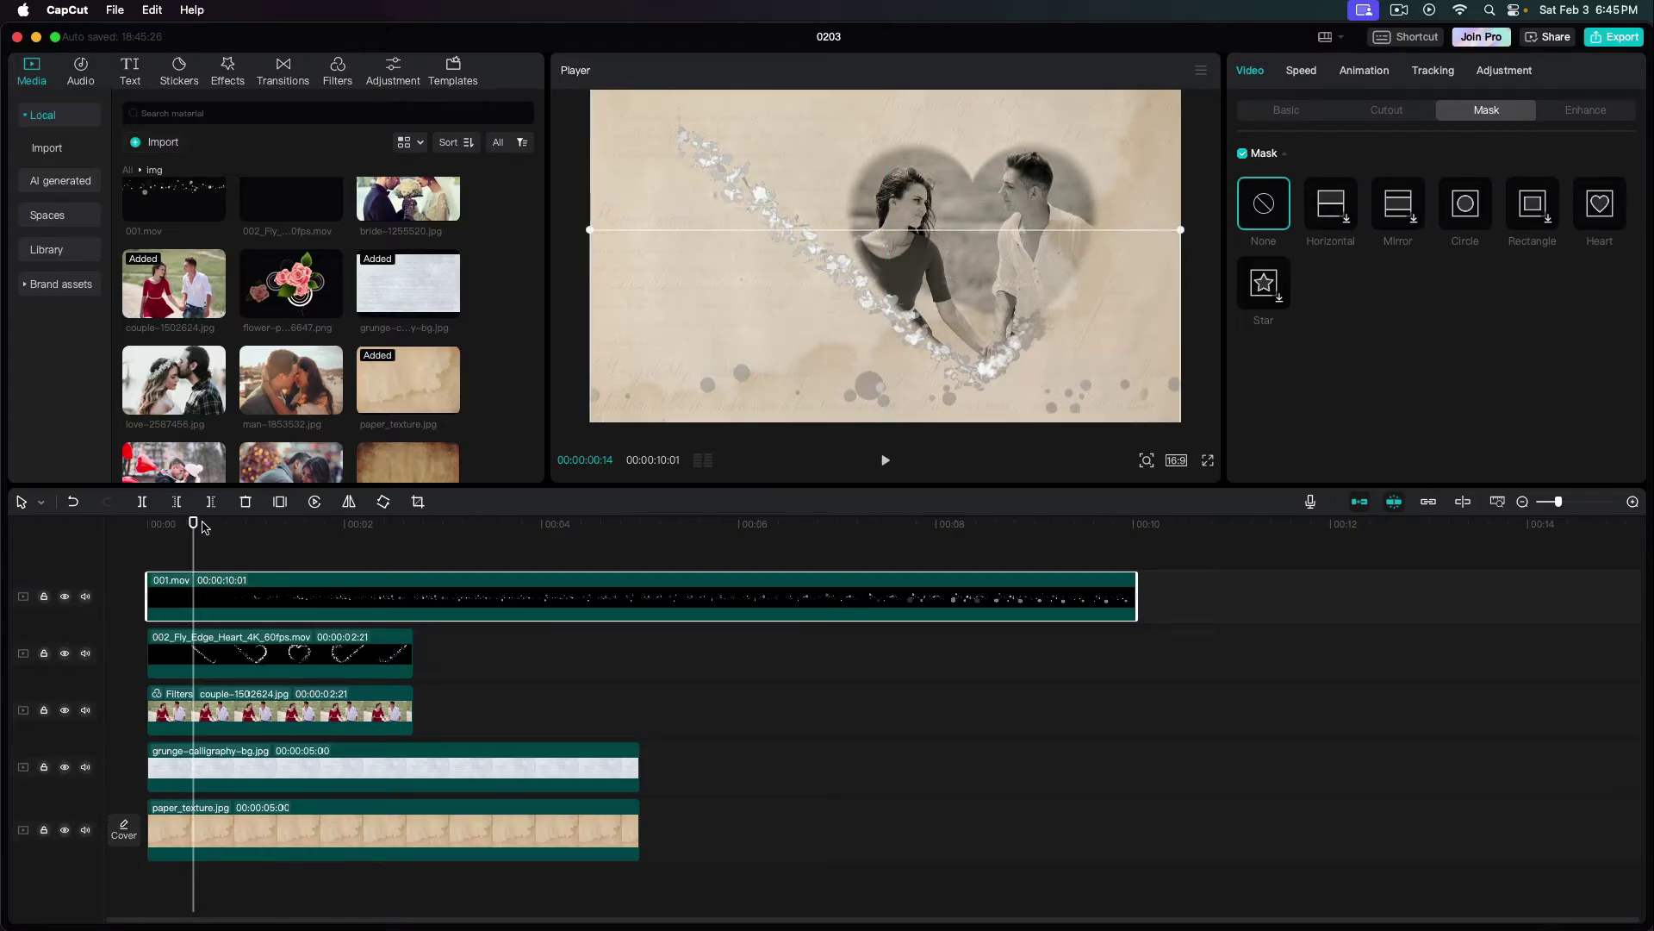
{"action": "left_click_drag", "start_coordinate": [198, 523], "coordinate": [227, 557]}
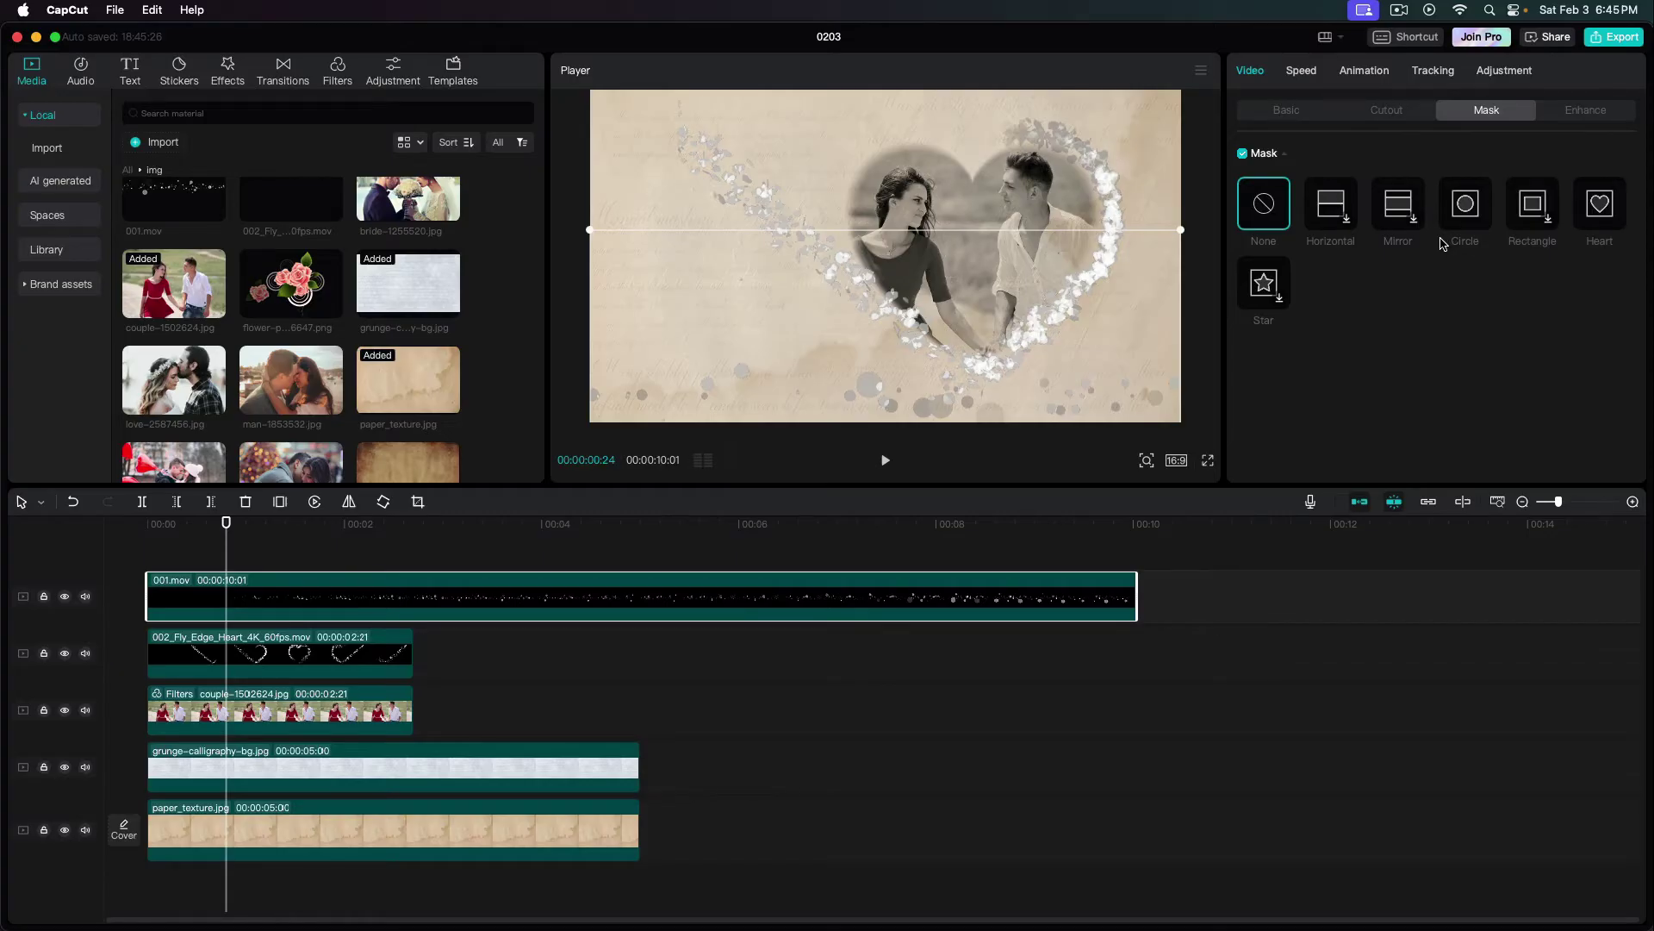
Raise the Red curve on the 002_Fly_Edge_Heart clip to turn its particles red
{"action": "left_click", "coordinate": [324, 660]}
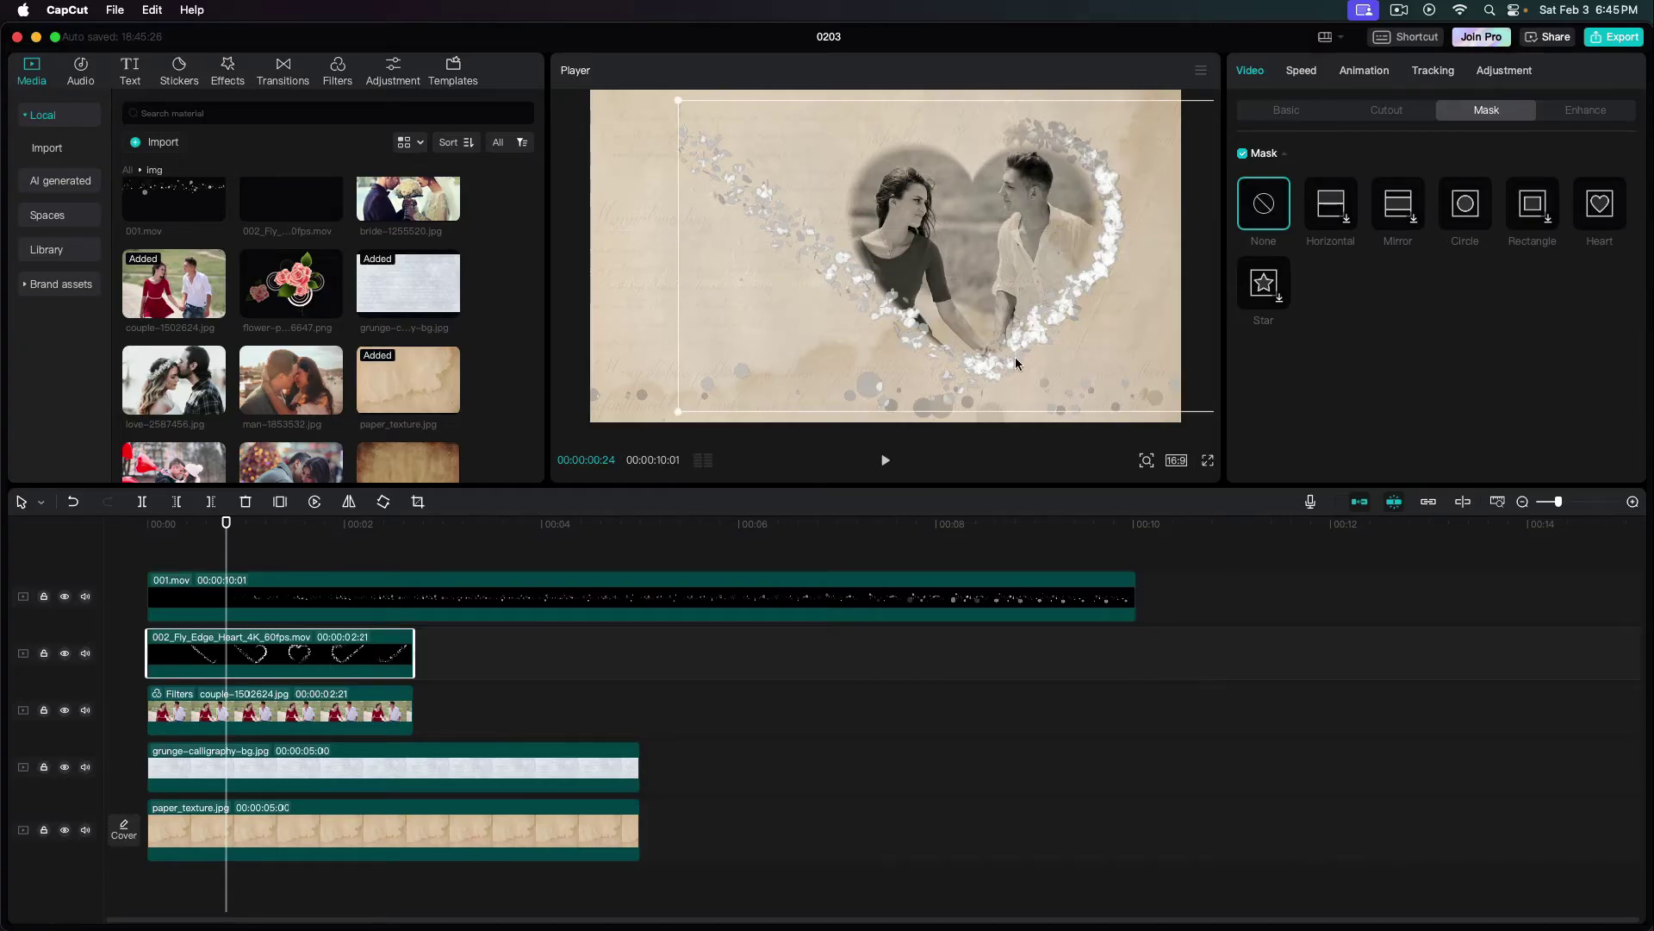
{"action": "left_click", "coordinate": [1504, 70]}
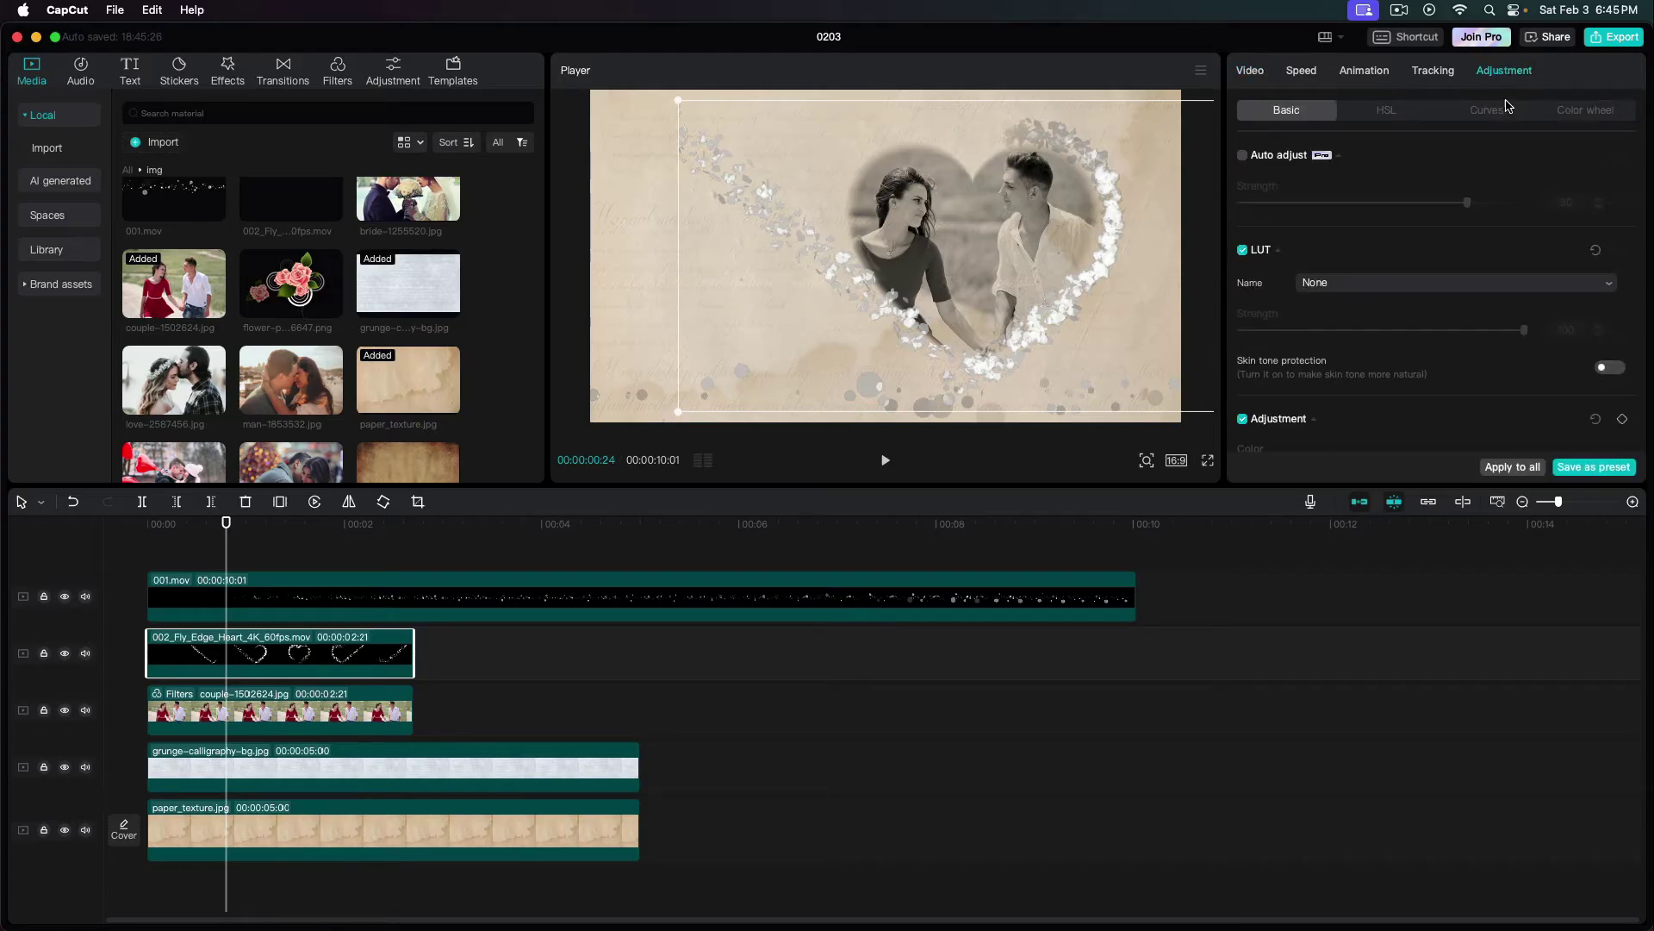
{"action": "left_click", "coordinate": [1506, 108]}
{"action": "scroll", "coordinate": [1578, 298], "scroll_direction": "down", "scroll_amount": 3}
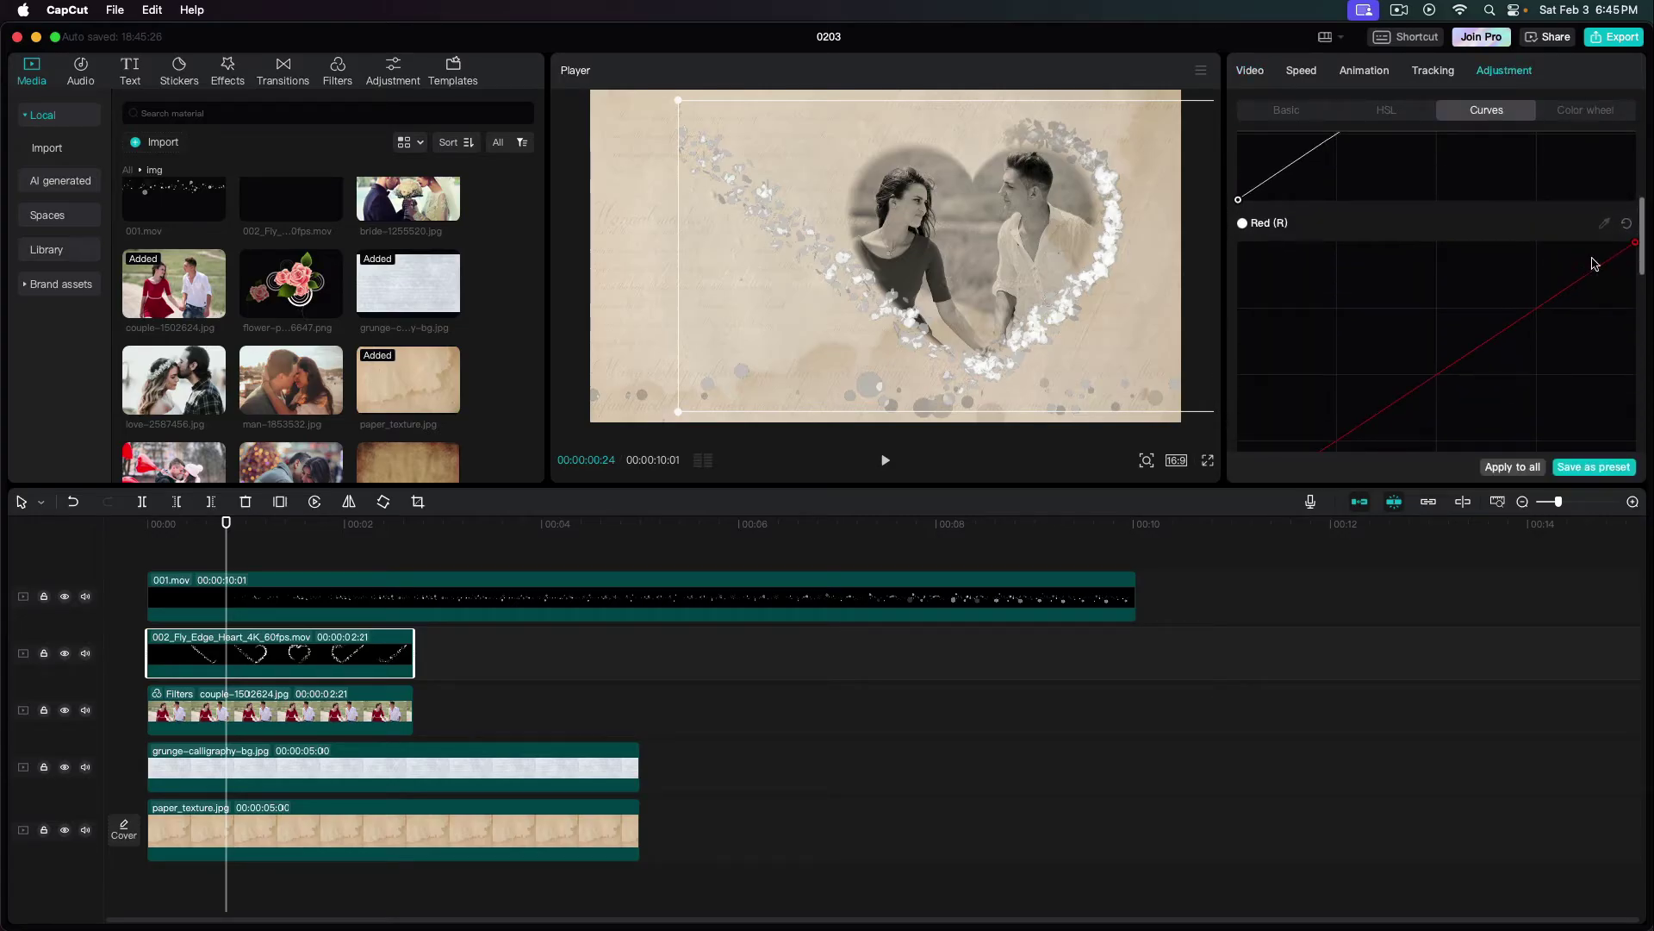
{"action": "mouse_move", "coordinate": [1631, 246]}
{"action": "left_mouse_down"}
{"action": "mouse_move", "coordinate": [1328, 245]}
{"action": "mouse_move", "coordinate": [1212, 220]}
{"action": "left_mouse_up"}
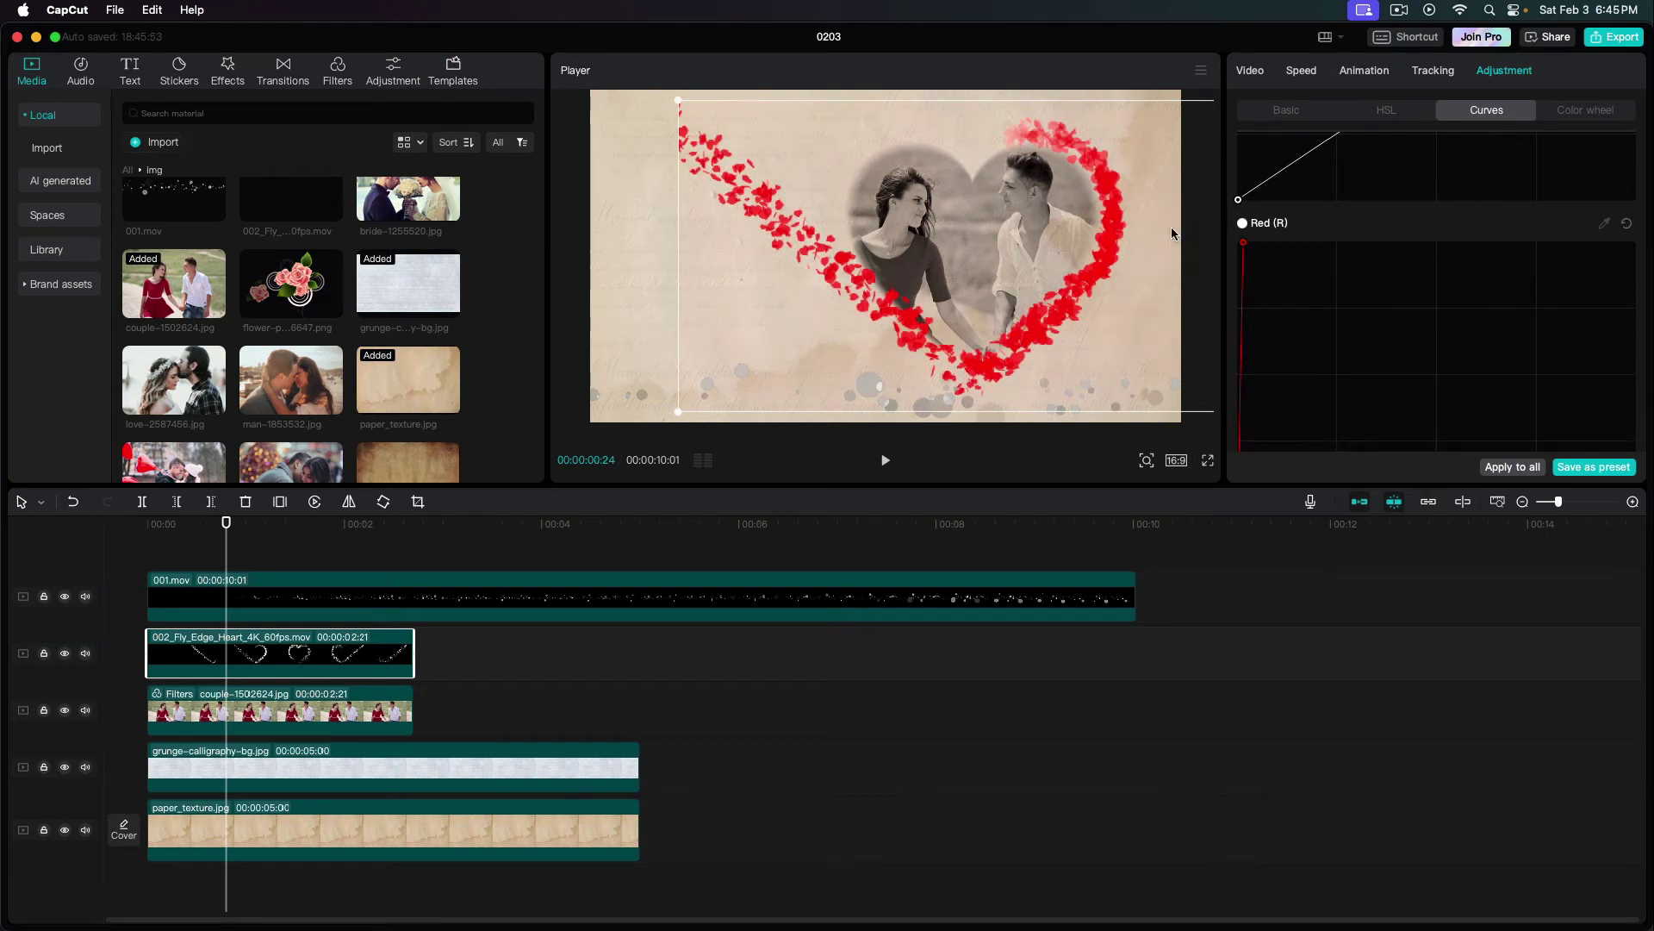
Lower the heart clip's Saturation to -25 and warm its Temp to 9
{"action": "left_click", "coordinate": [1284, 111]}
{"action": "scroll", "coordinate": [1387, 297], "scroll_direction": "down", "scroll_amount": 3}
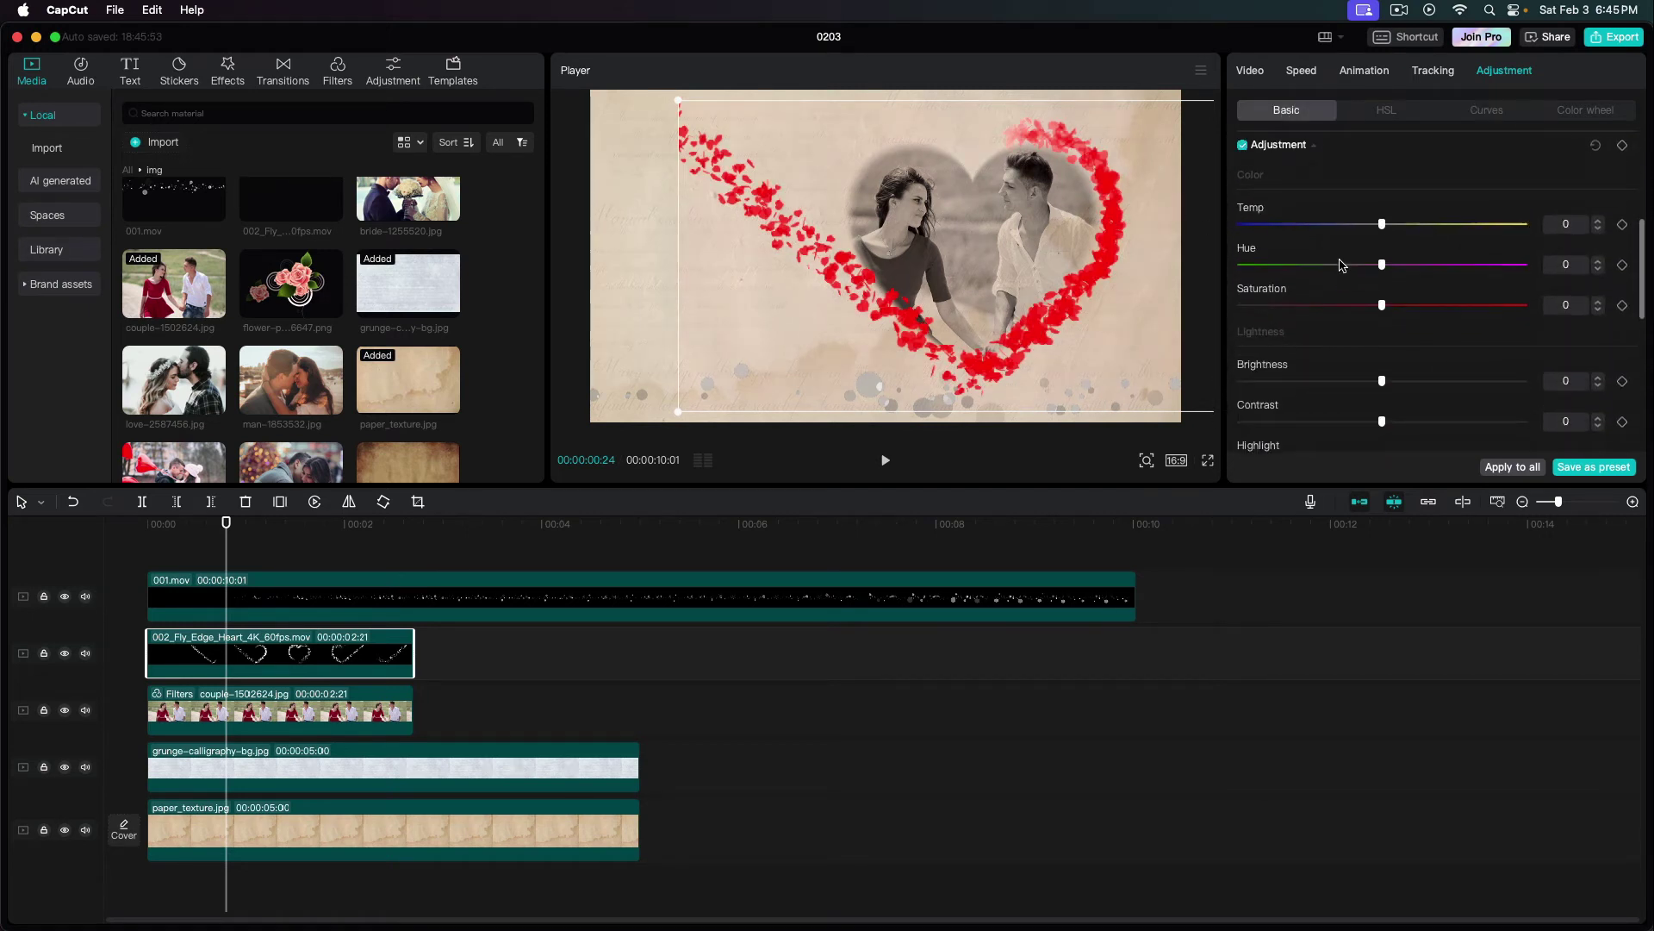
{"action": "left_click_drag", "start_coordinate": [1385, 303], "coordinate": [1311, 306]}
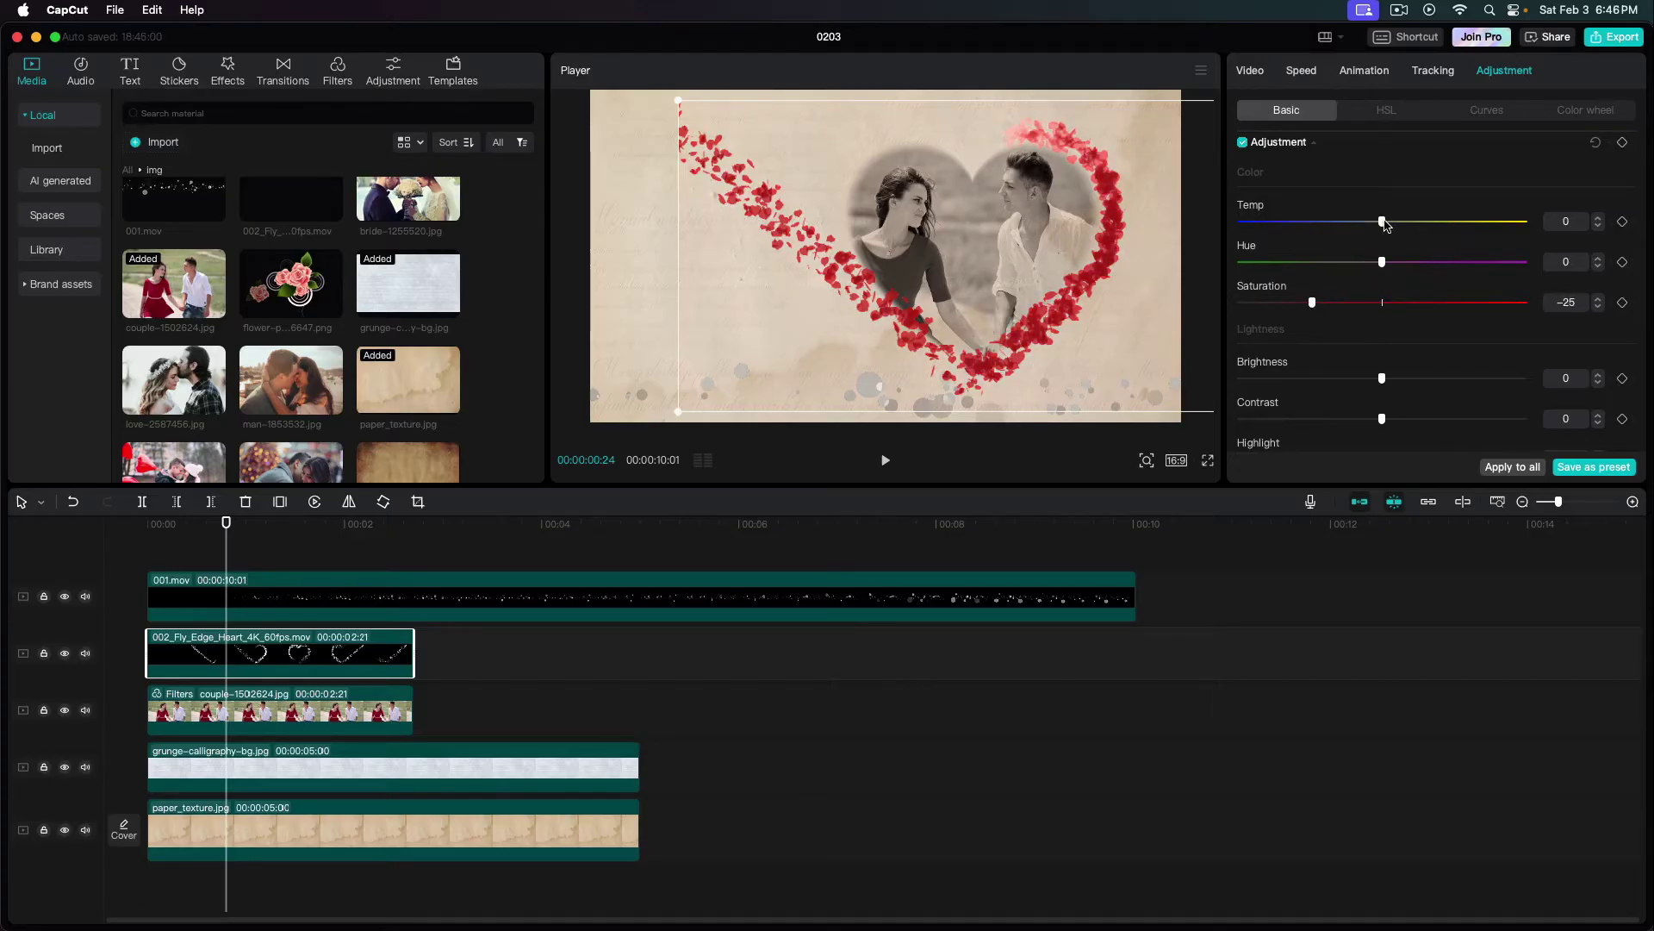
{"action": "left_click_drag", "start_coordinate": [1382, 222], "coordinate": [1395, 223]}
{"action": "left_click_drag", "start_coordinate": [227, 523], "coordinate": [243, 524]}
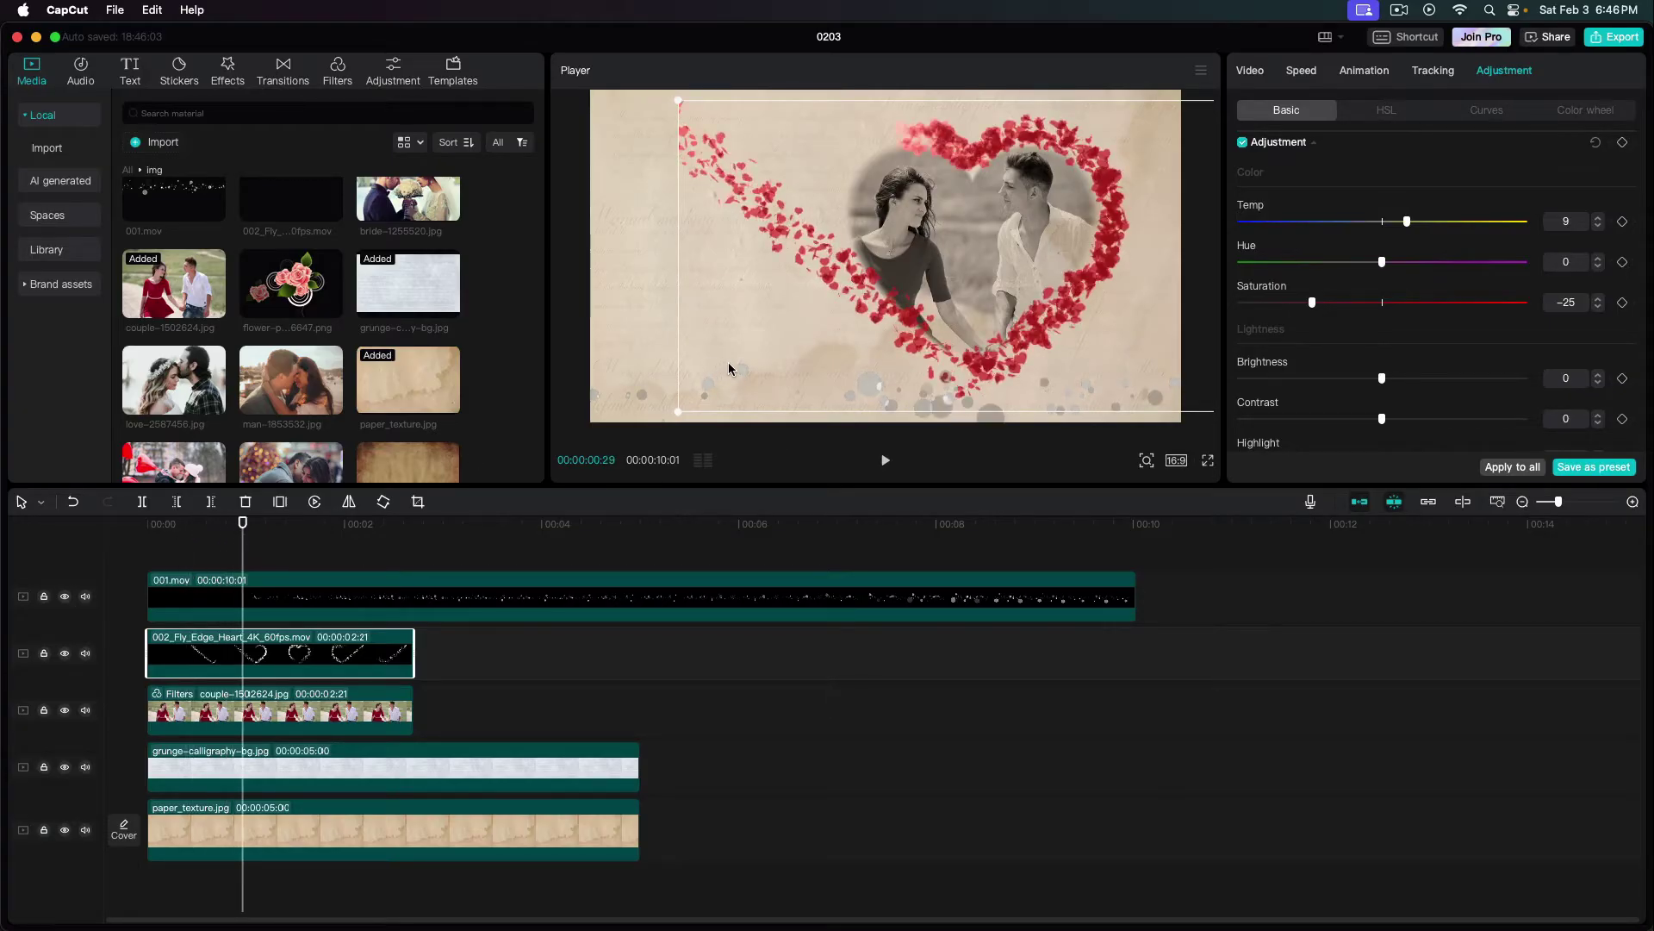
{"action": "left_click", "coordinate": [495, 607]}
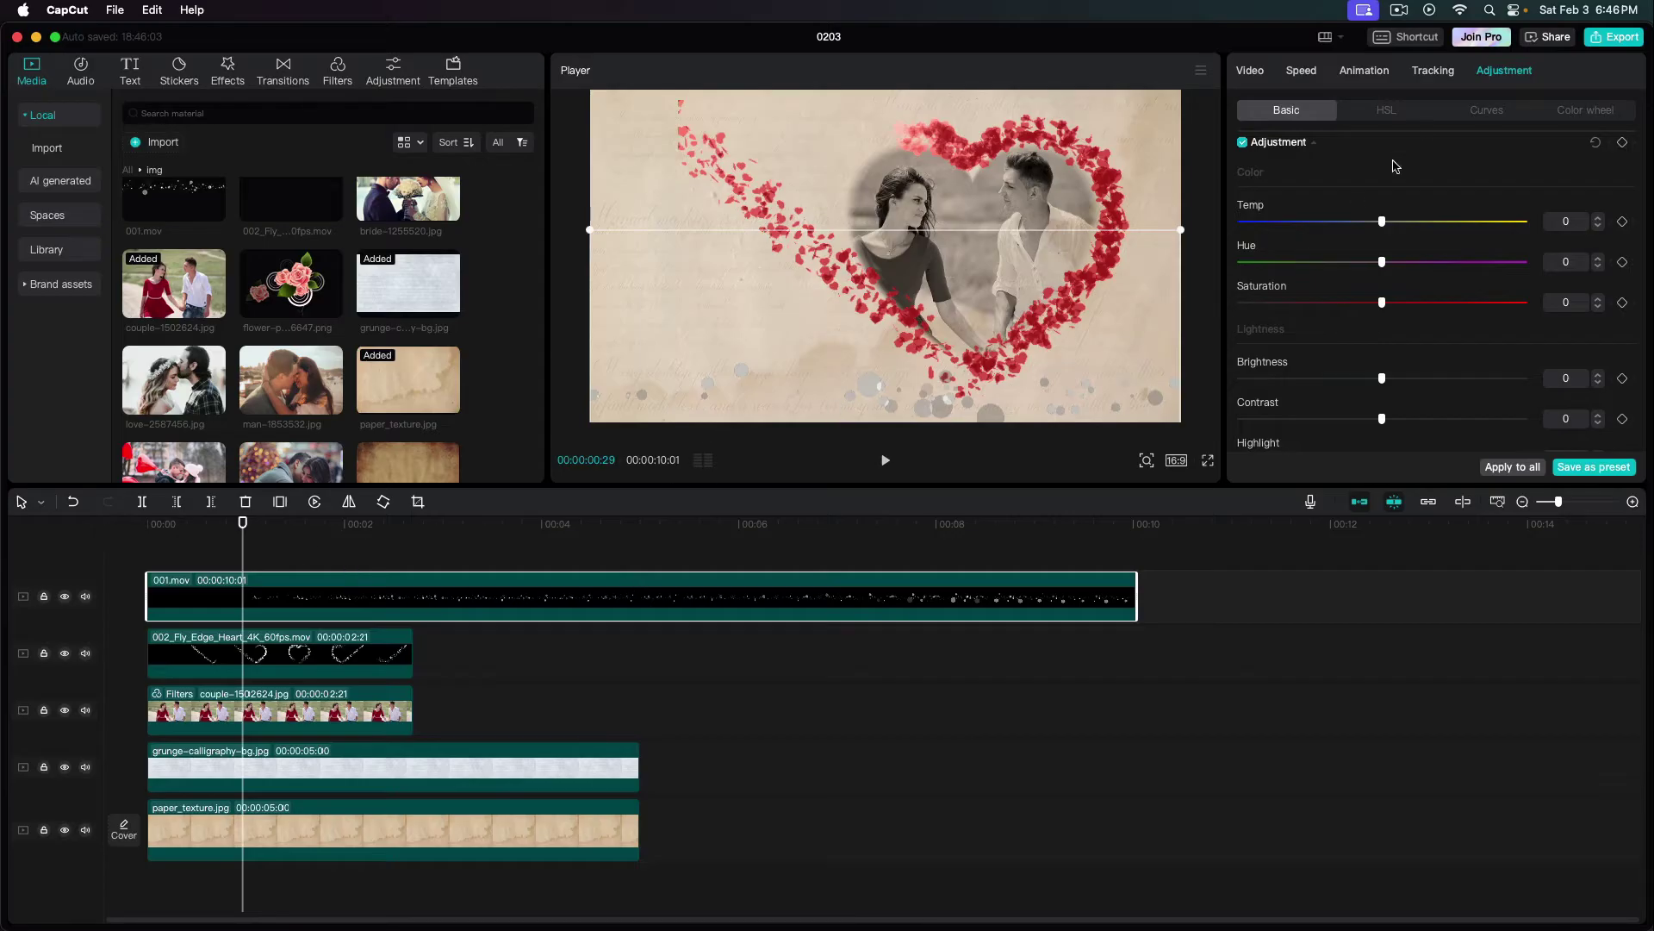
Raise 001.mov's Red curve, then set its Saturation to -13 and Temp to 13
{"action": "left_click", "coordinate": [1475, 114]}
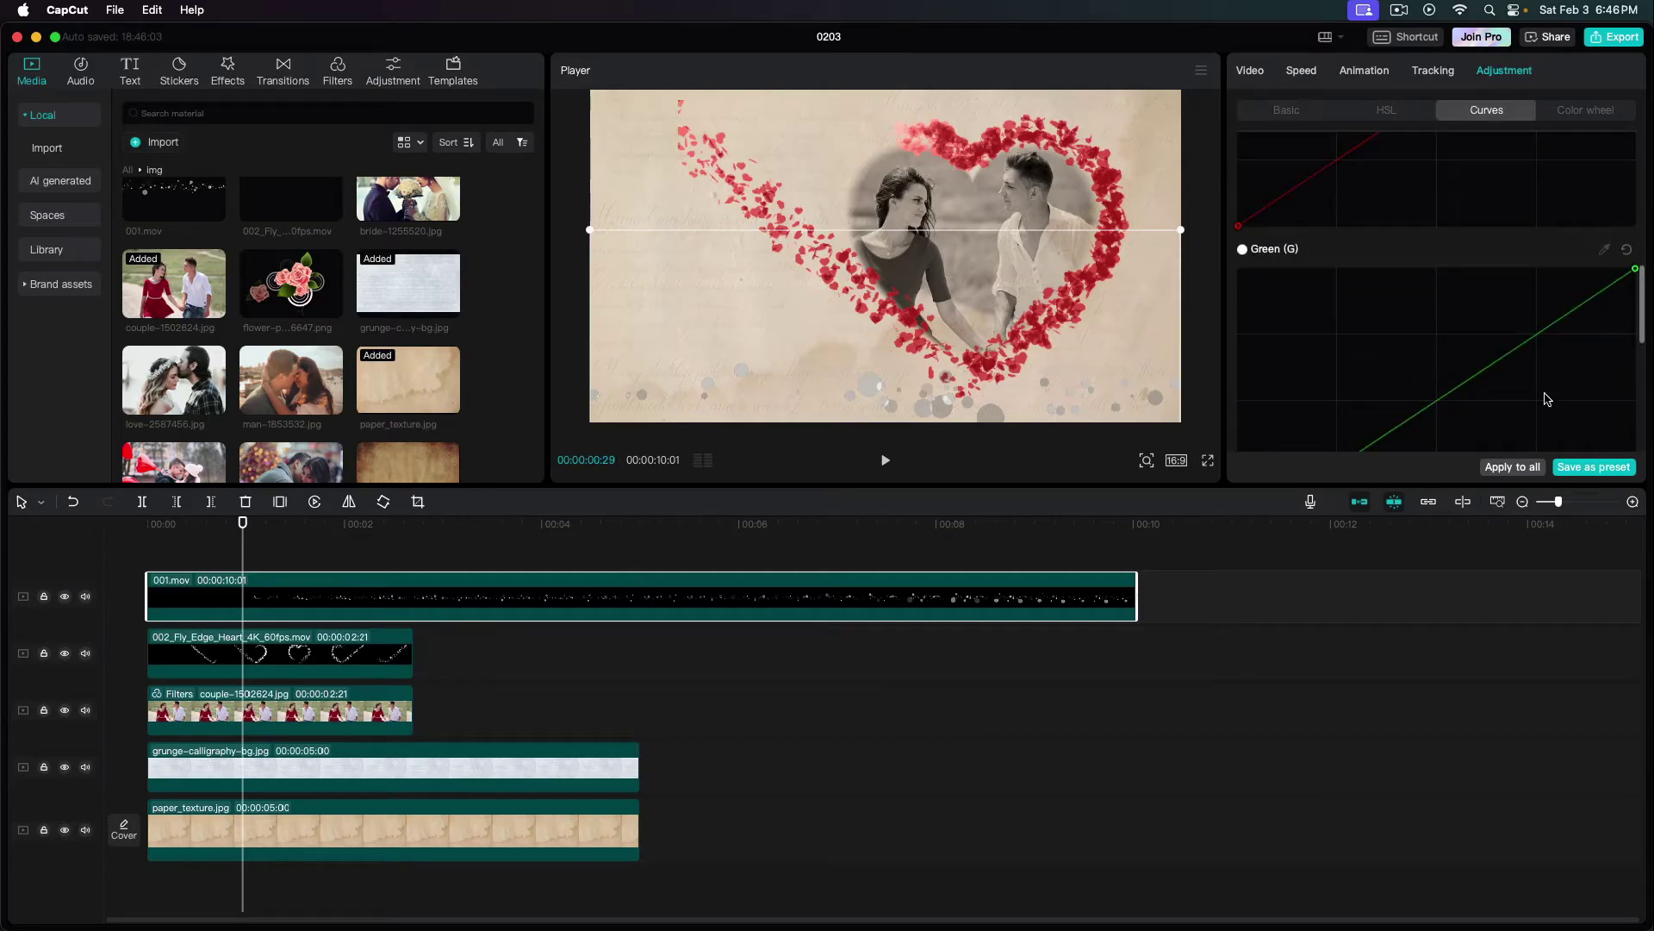
{"action": "scroll", "coordinate": [1435, 284], "scroll_direction": "down", "scroll_amount": 5}
{"action": "left_click", "coordinate": [1303, 114]}
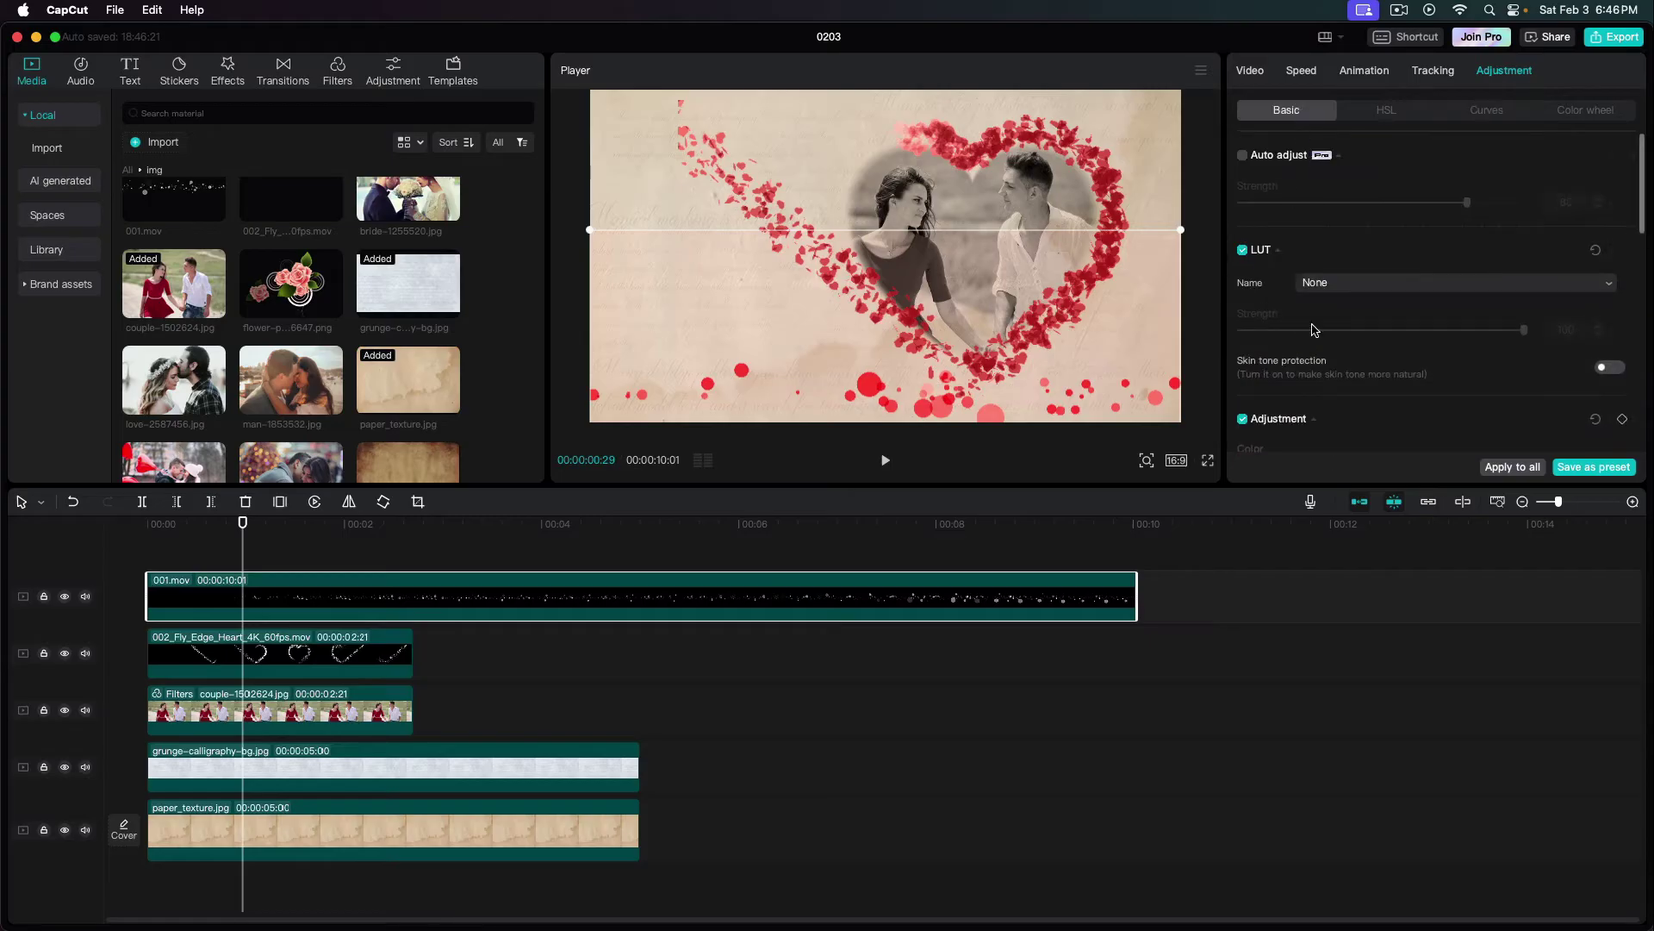
{"action": "scroll", "coordinate": [1460, 425], "scroll_direction": "down", "scroll_amount": 3}
{"action": "scroll", "coordinate": [1461, 425], "scroll_direction": "down", "scroll_amount": 3}
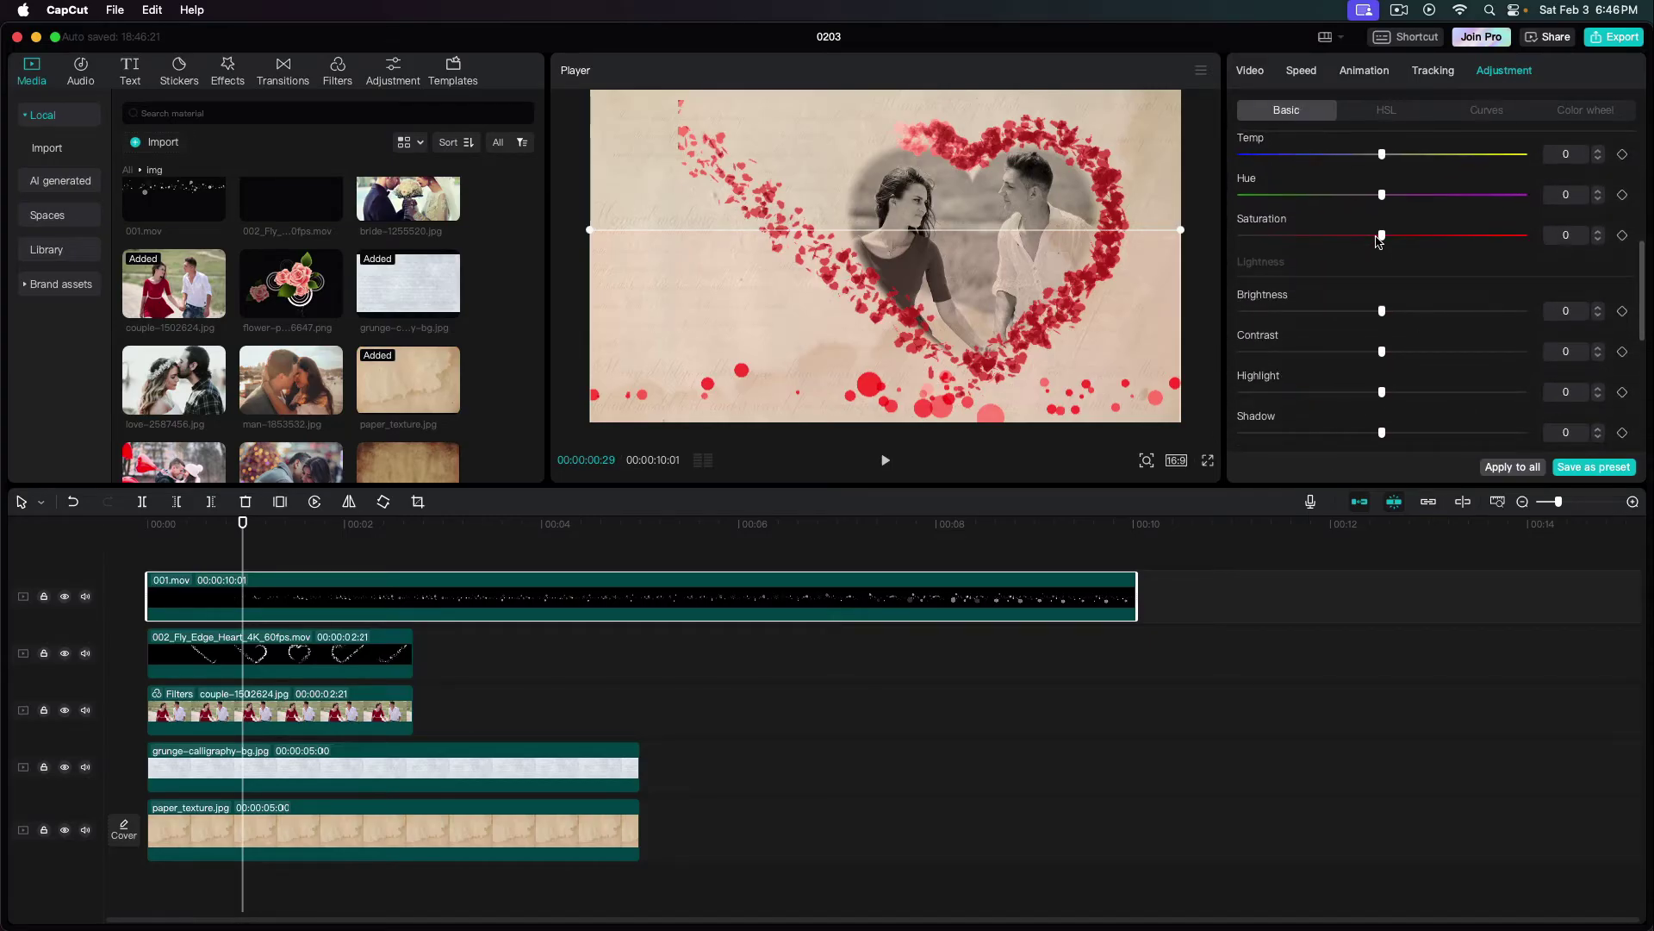
{"action": "left_click_drag", "start_coordinate": [1382, 237], "coordinate": [1345, 238]}
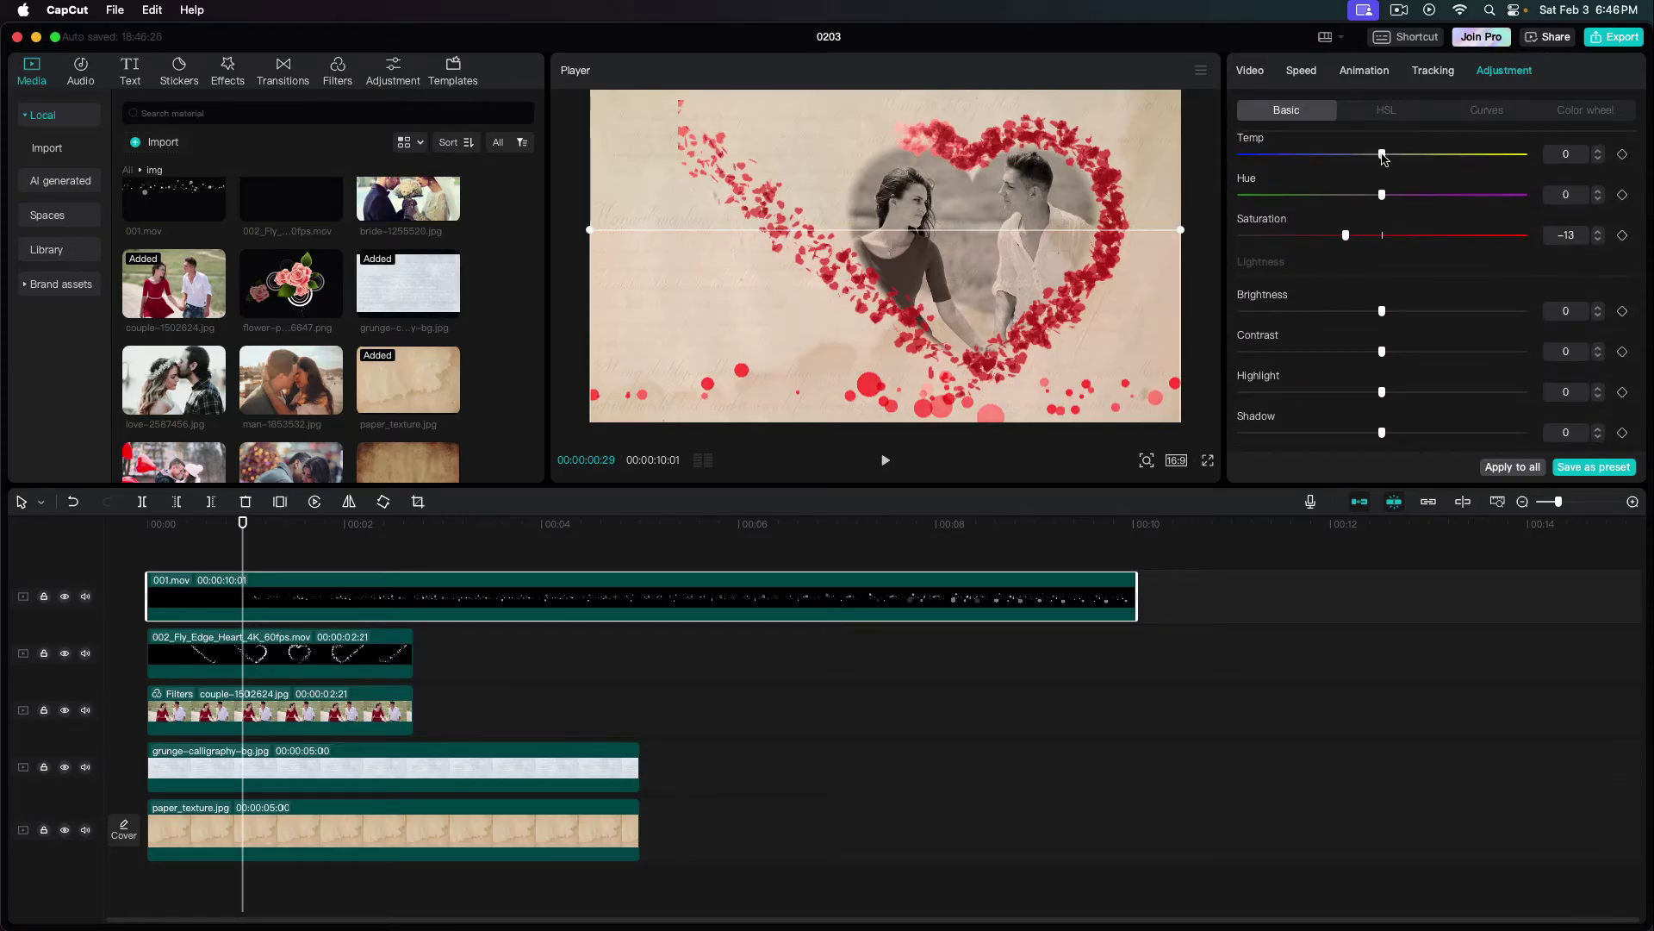
{"action": "left_click_drag", "start_coordinate": [1382, 156], "coordinate": [1417, 156]}
{"action": "mouse_move", "coordinate": [245, 523]}
{"action": "left_mouse_down"}
{"action": "mouse_move", "coordinate": [149, 523]}
{"action": "mouse_move", "coordinate": [269, 526]}
{"action": "mouse_move", "coordinate": [242, 526]}
{"action": "left_mouse_up"}
{"action": "left_click", "coordinate": [326, 651]}
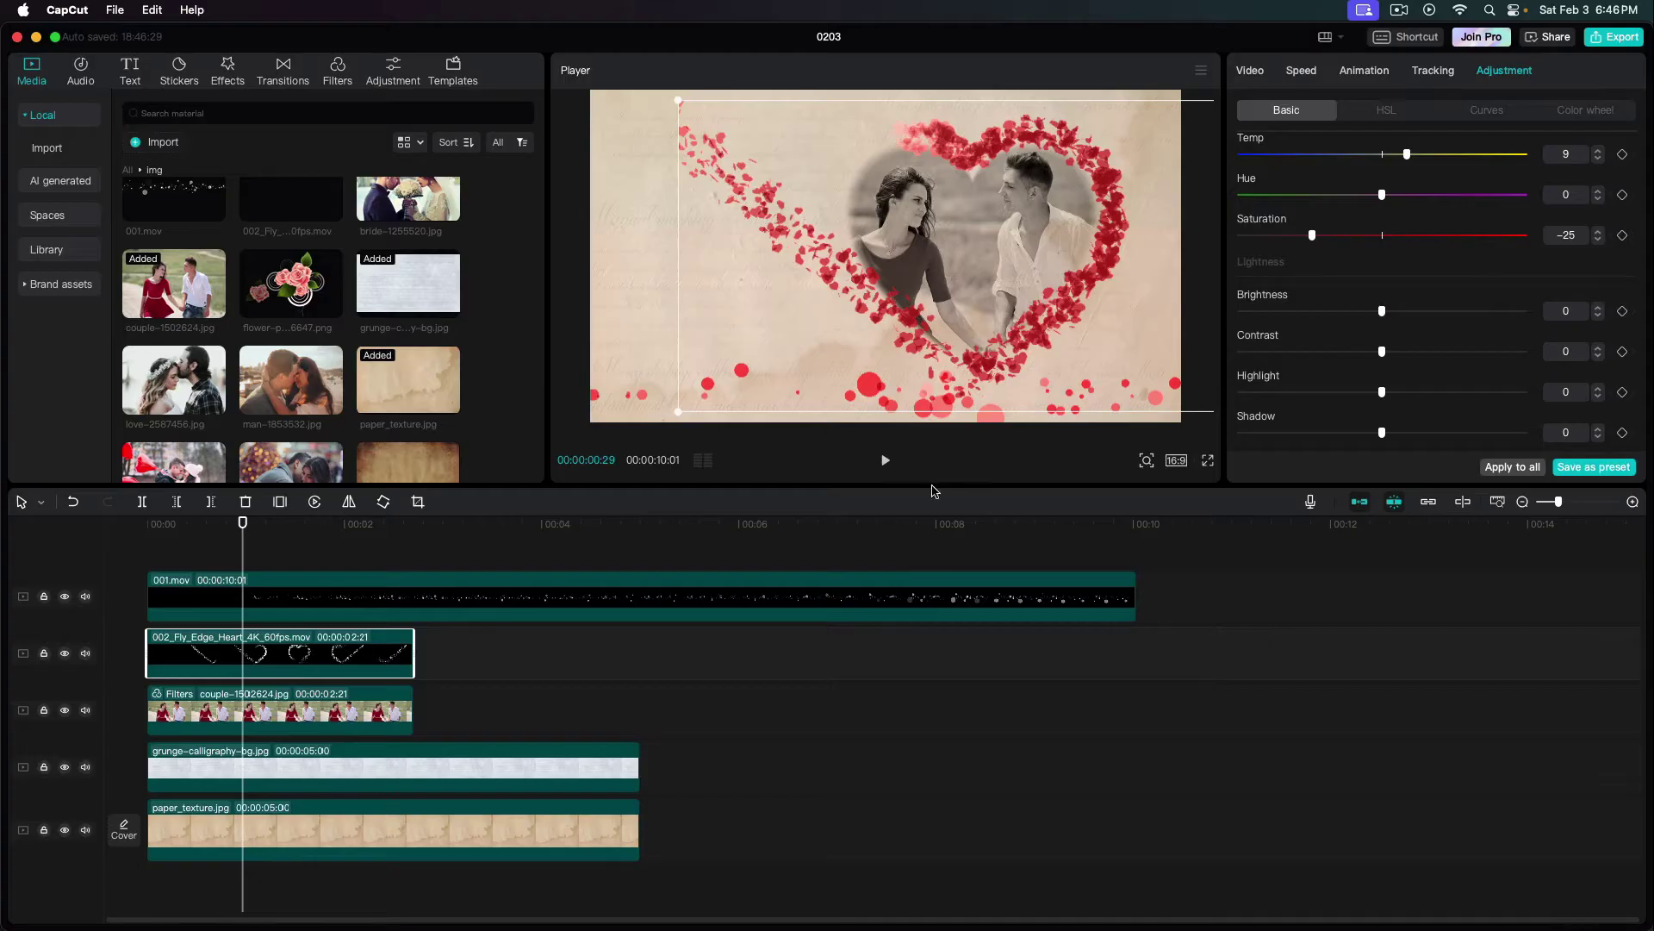
Apply an inverted Circle mask to the heart particles, placed over the upper-left petals
{"action": "left_click", "coordinate": [1251, 70]}
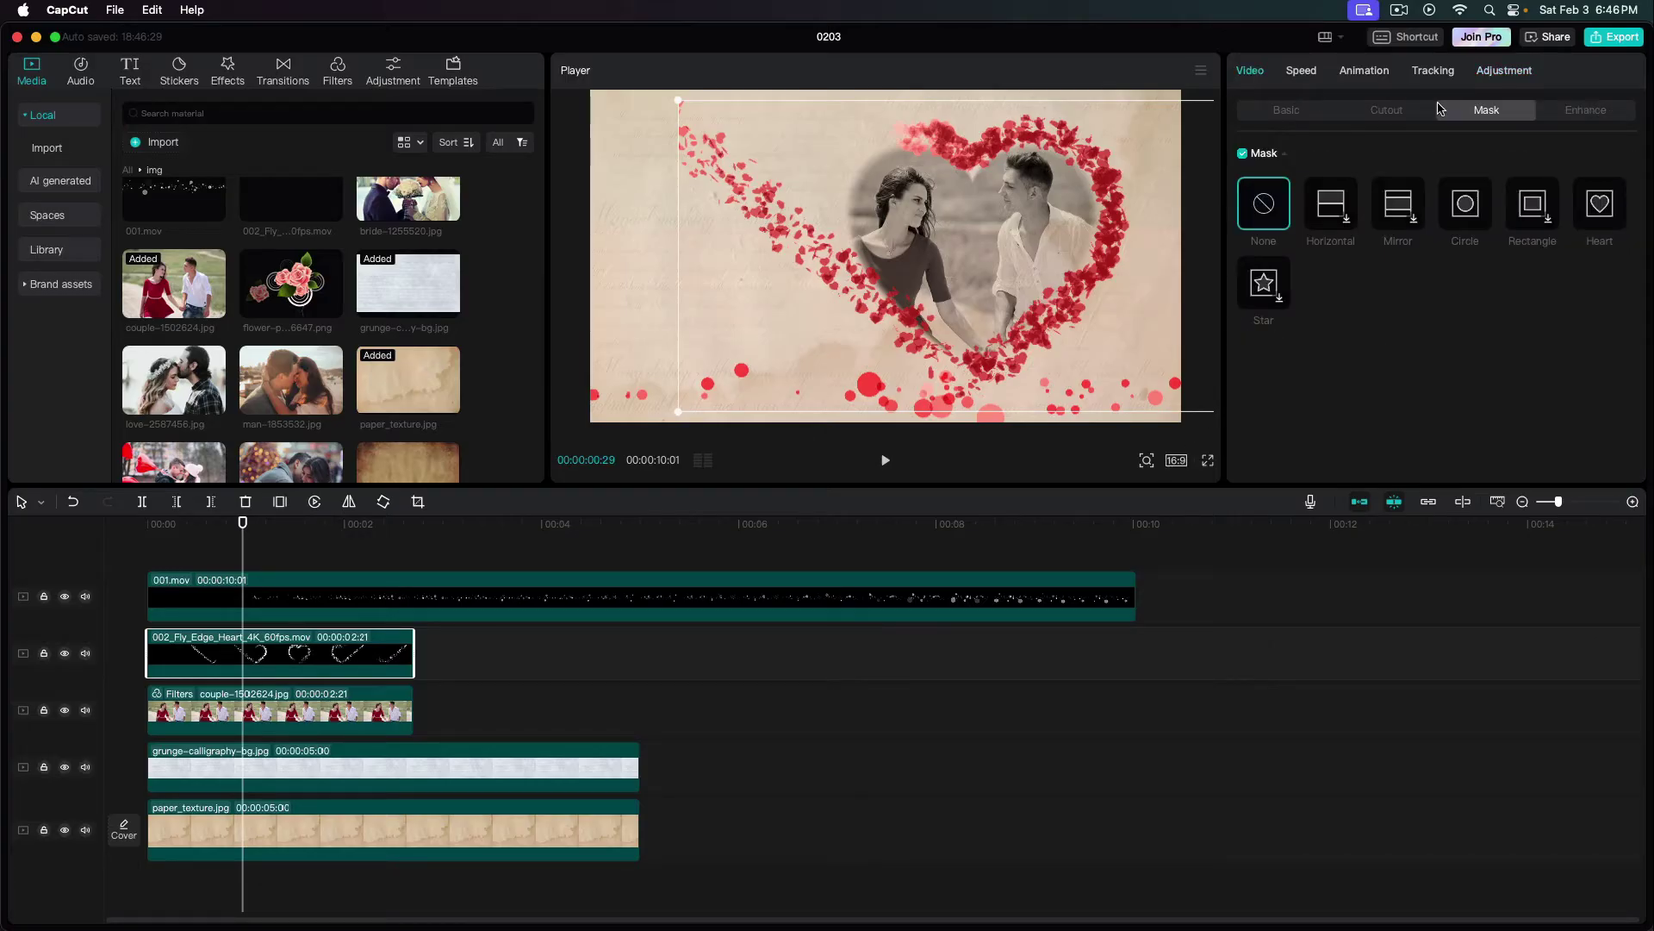
{"action": "left_click", "coordinate": [1463, 203]}
{"action": "mouse_move", "coordinate": [950, 252]}
{"action": "left_mouse_down"}
{"action": "mouse_move", "coordinate": [789, 214]}
{"action": "mouse_move", "coordinate": [730, 175]}
{"action": "left_mouse_up"}
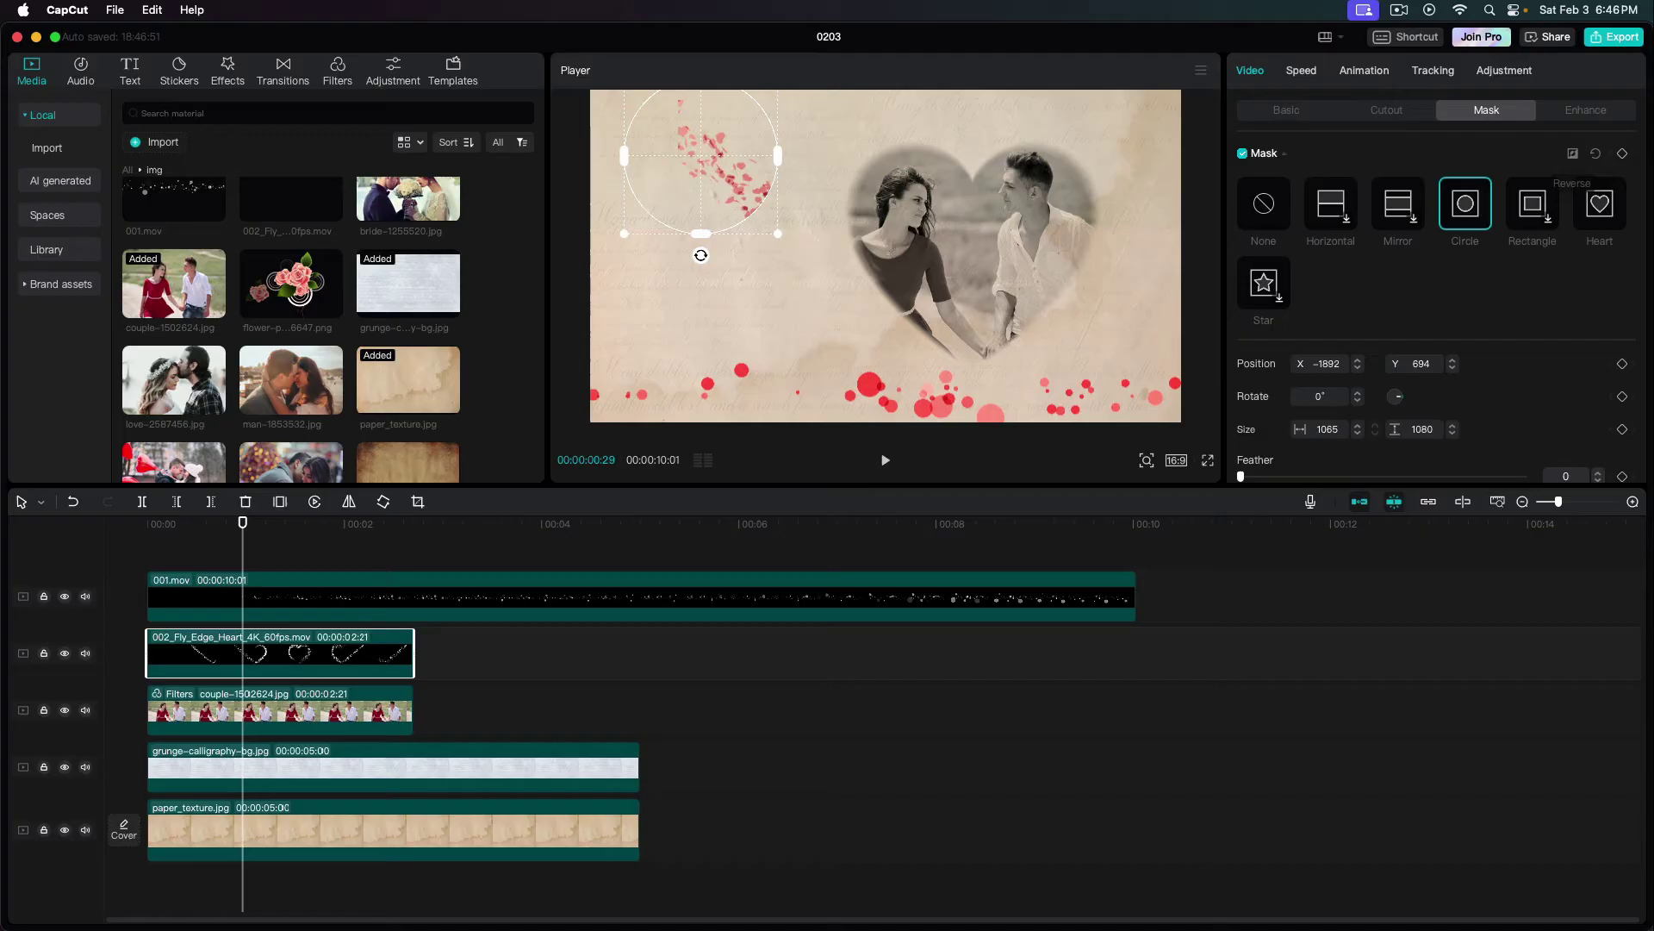
{"action": "left_click", "coordinate": [1573, 154]}
Flatten the mask into a feathered ellipse, shift it up-left, and preview the result
{"action": "mouse_move", "coordinate": [699, 237]}
{"action": "left_mouse_down"}
{"action": "mouse_move", "coordinate": [701, 203]}
{"action": "mouse_move", "coordinate": [660, 197]}
{"action": "left_mouse_up"}
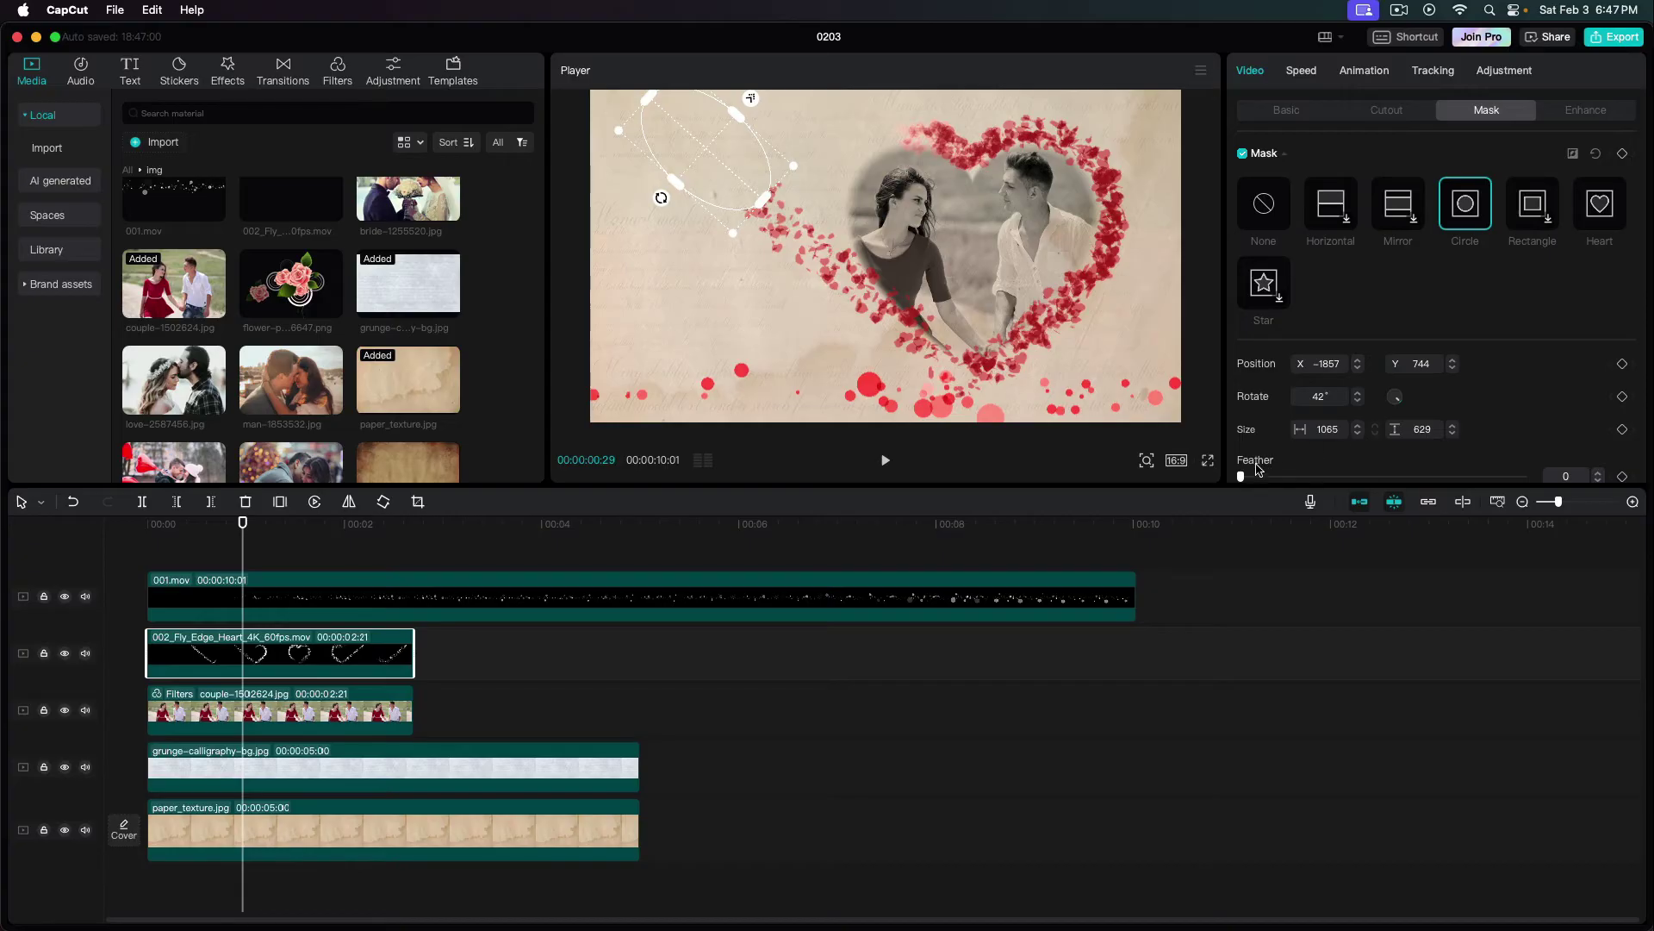
{"action": "left_click_drag", "start_coordinate": [1245, 476], "coordinate": [1267, 479]}
{"action": "left_click_drag", "start_coordinate": [745, 168], "coordinate": [724, 153]}
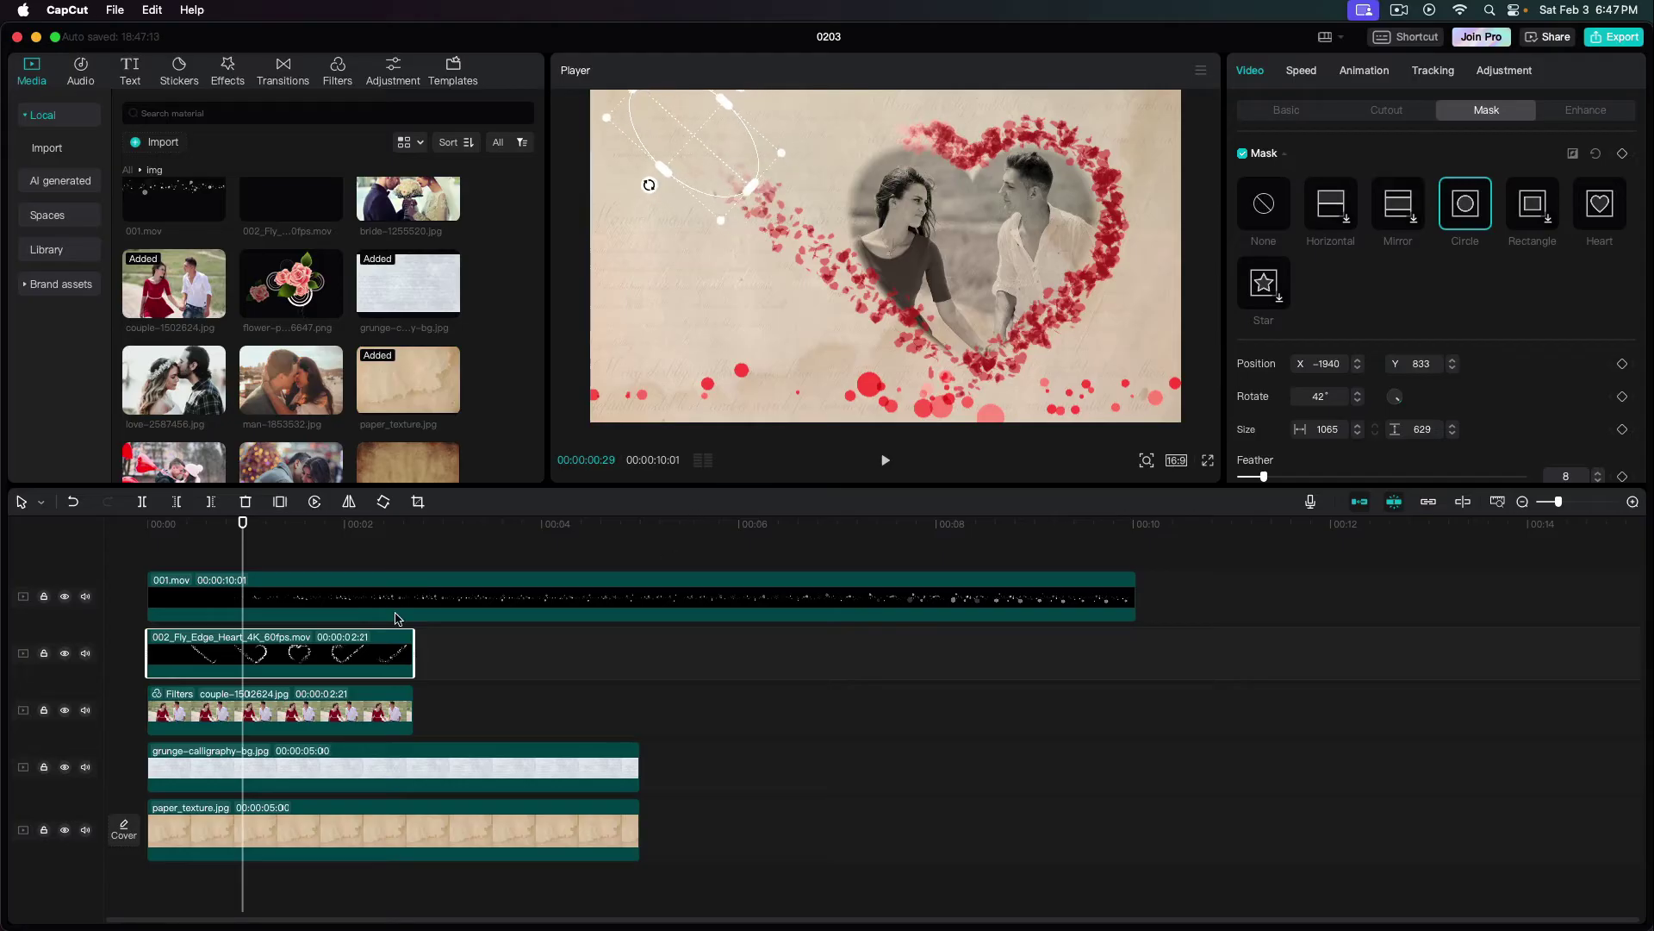
{"action": "left_click_drag", "start_coordinate": [242, 524], "coordinate": [274, 554]}
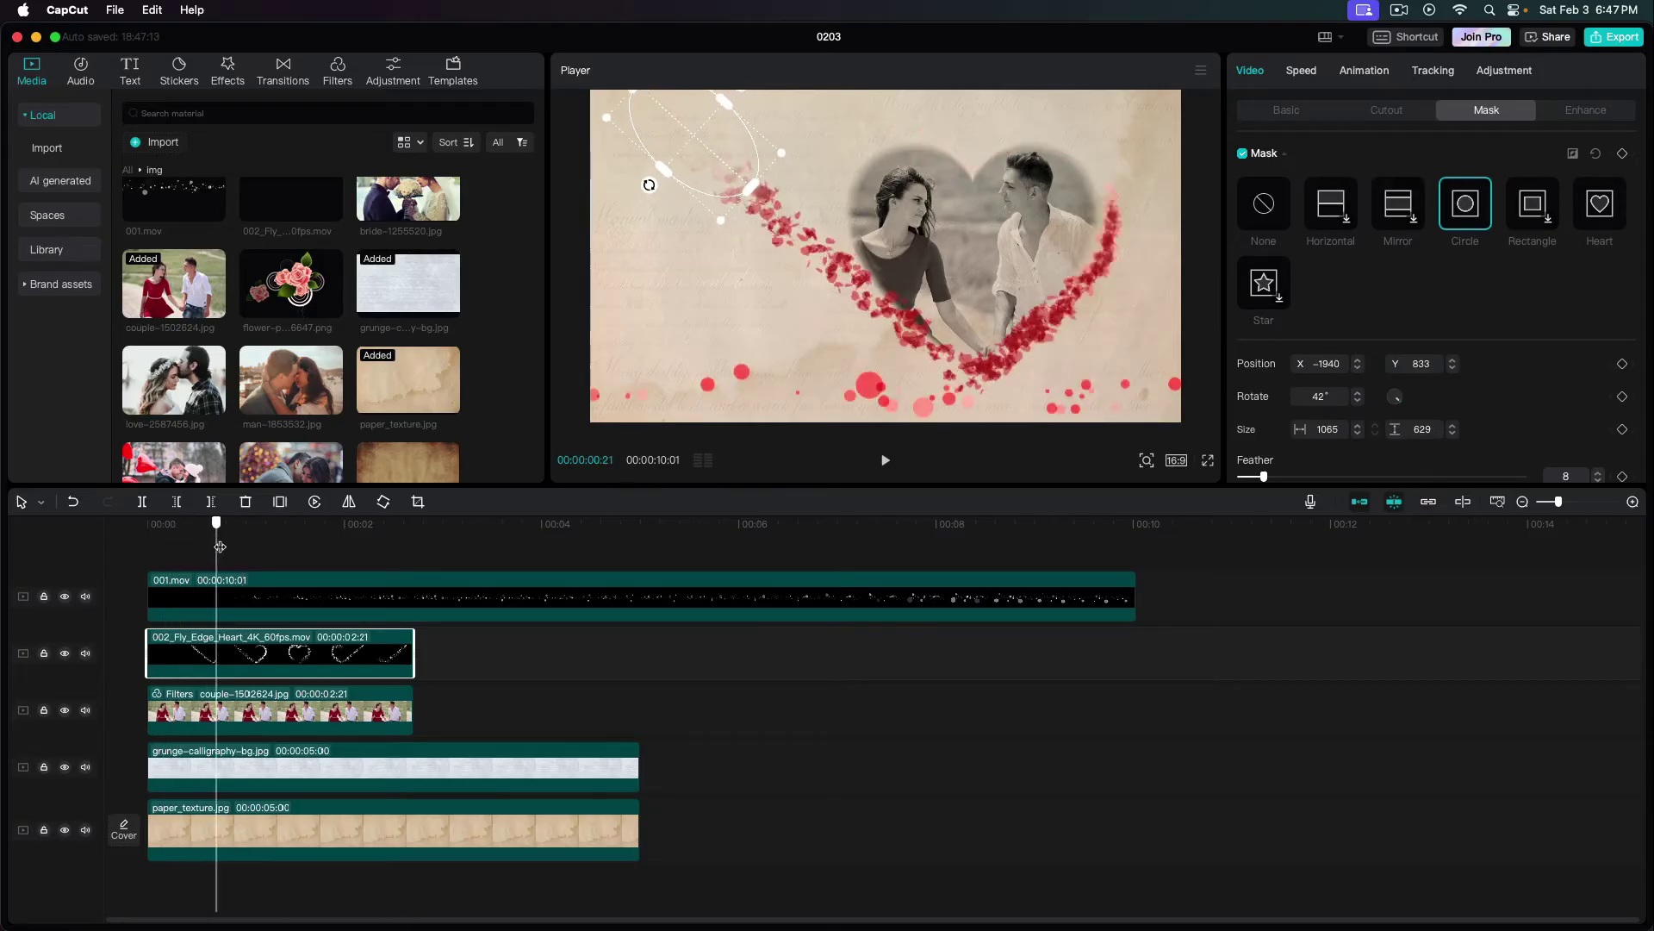
{"action": "left_click", "coordinate": [631, 520]}
{"action": "left_click_drag", "start_coordinate": [632, 524], "coordinate": [257, 524]}
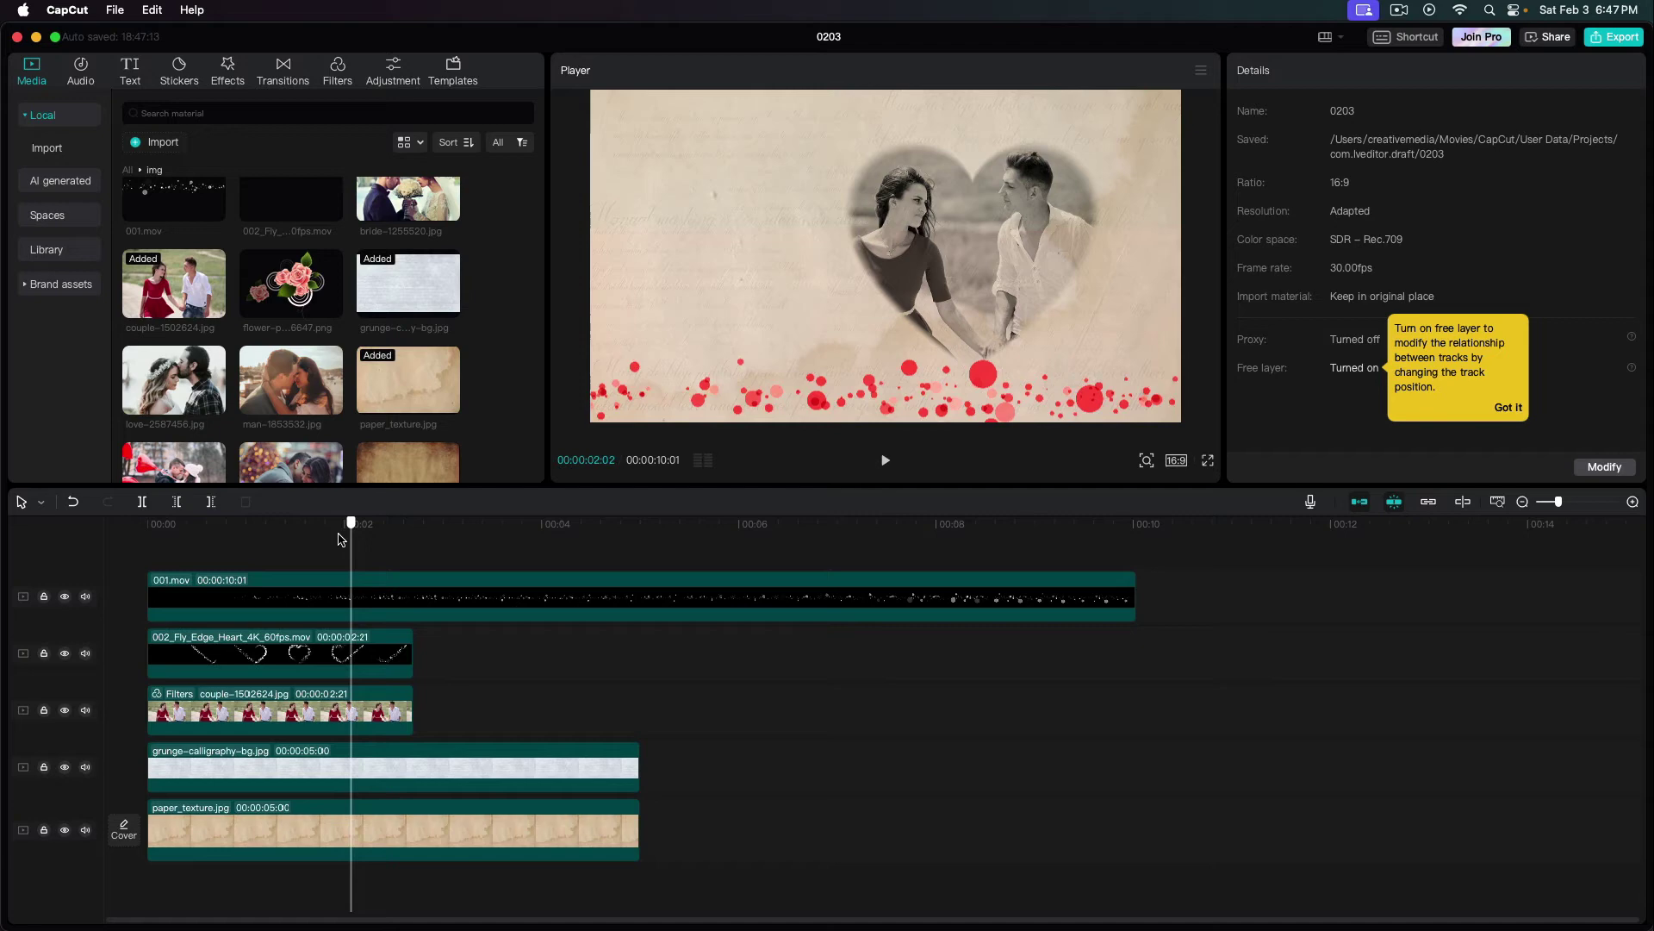
Add the rose PNG as a track, scale it to 44%, tilt it 26° and move it left of the heart
{"action": "left_click_drag", "start_coordinate": [298, 292], "coordinate": [149, 636]}
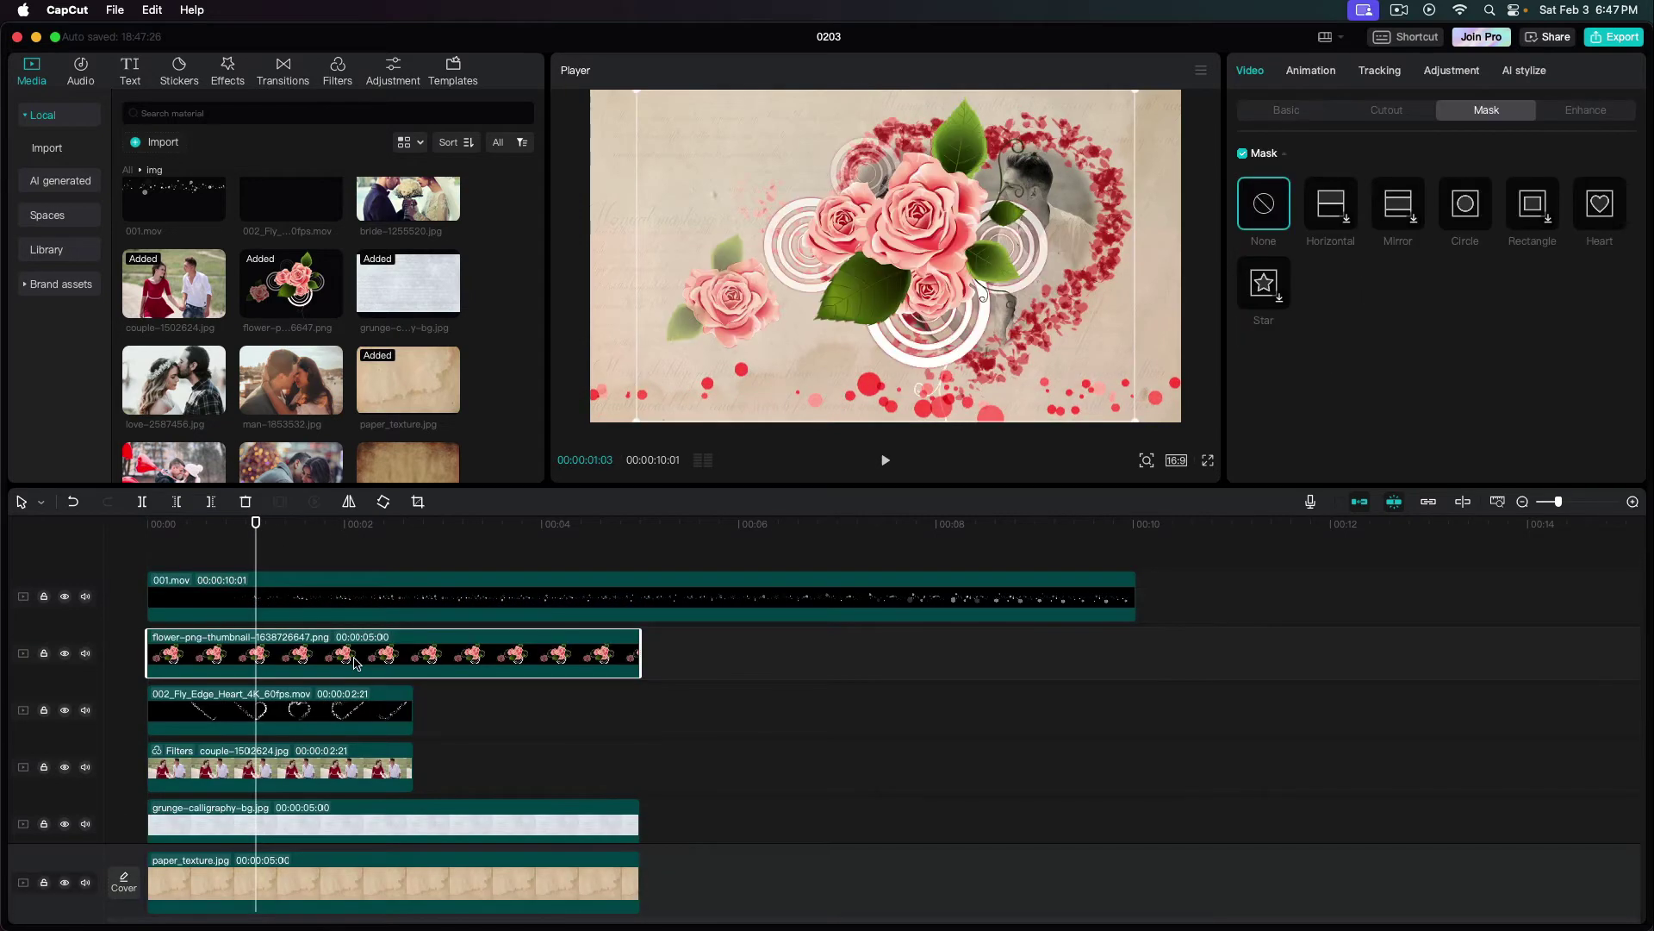
{"action": "left_click", "coordinate": [1299, 114]}
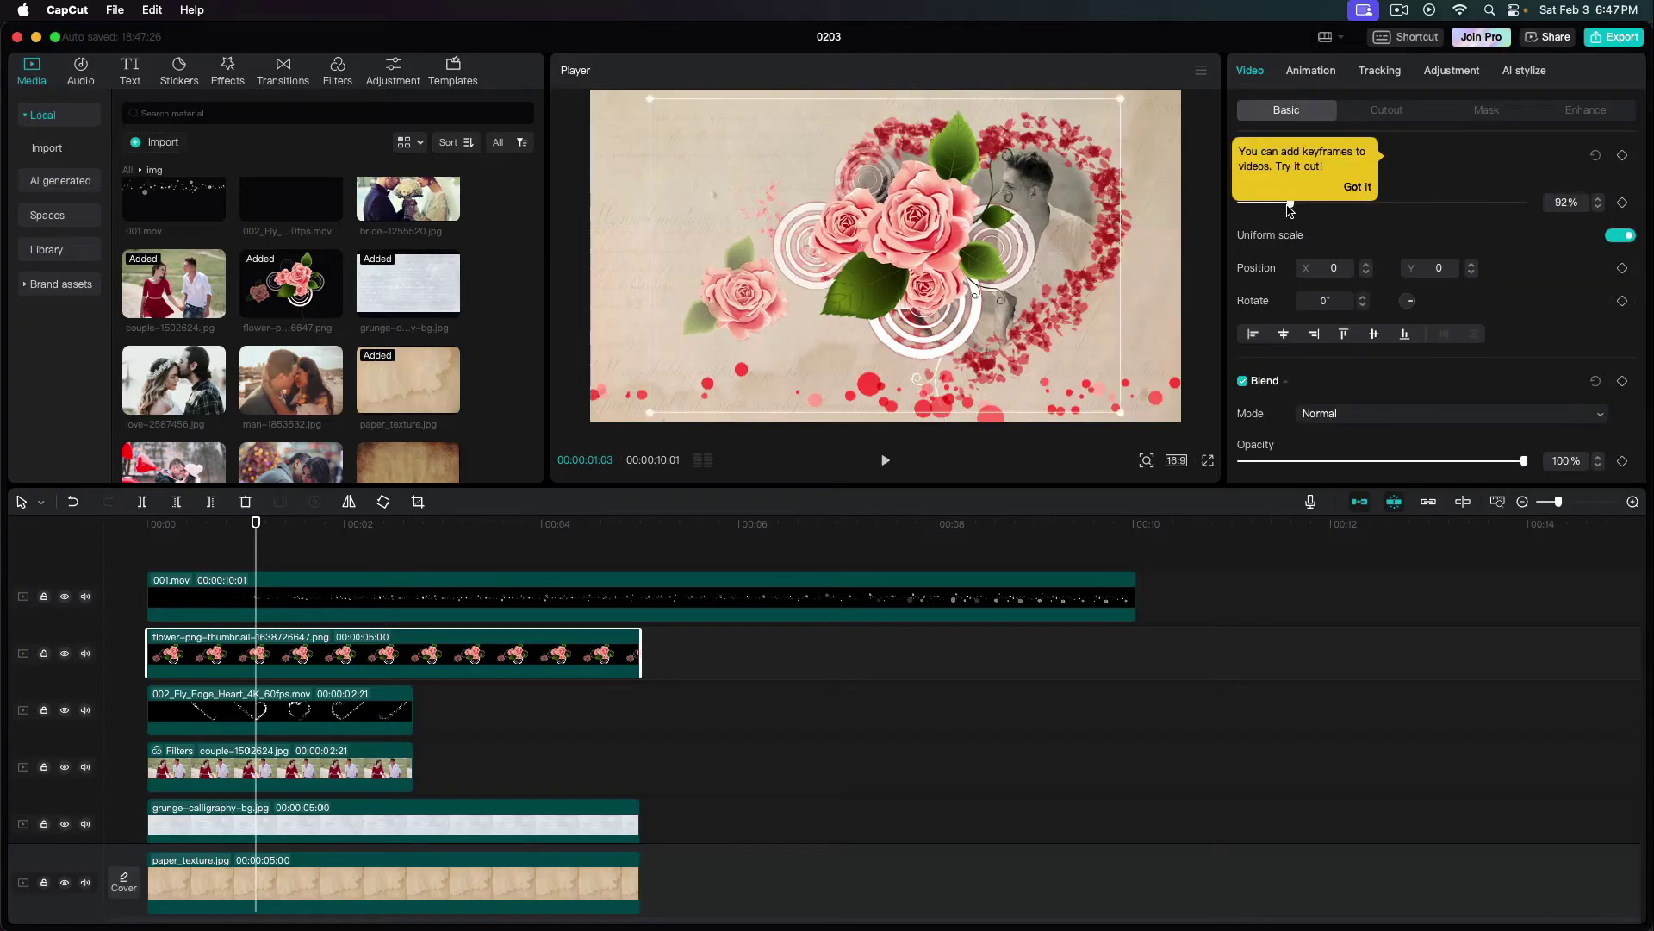
{"action": "left_click_drag", "start_coordinate": [1301, 204], "coordinate": [1264, 204]}
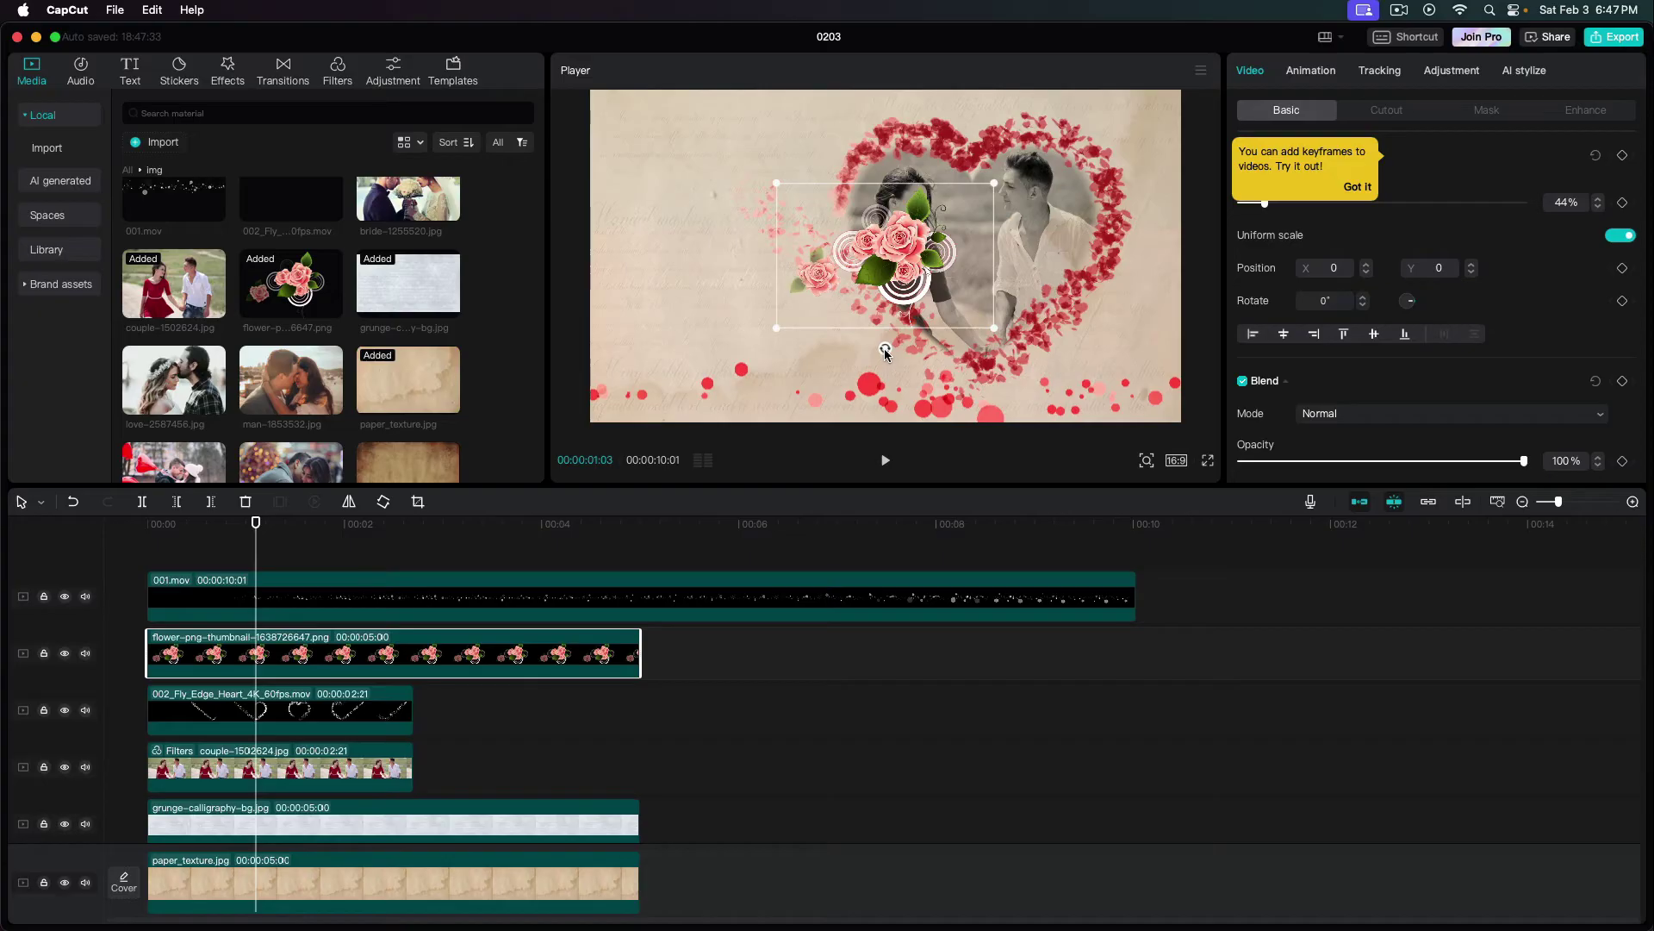
{"action": "left_click_drag", "start_coordinate": [884, 351], "coordinate": [844, 339]}
{"action": "left_click_drag", "start_coordinate": [892, 259], "coordinate": [738, 344]}
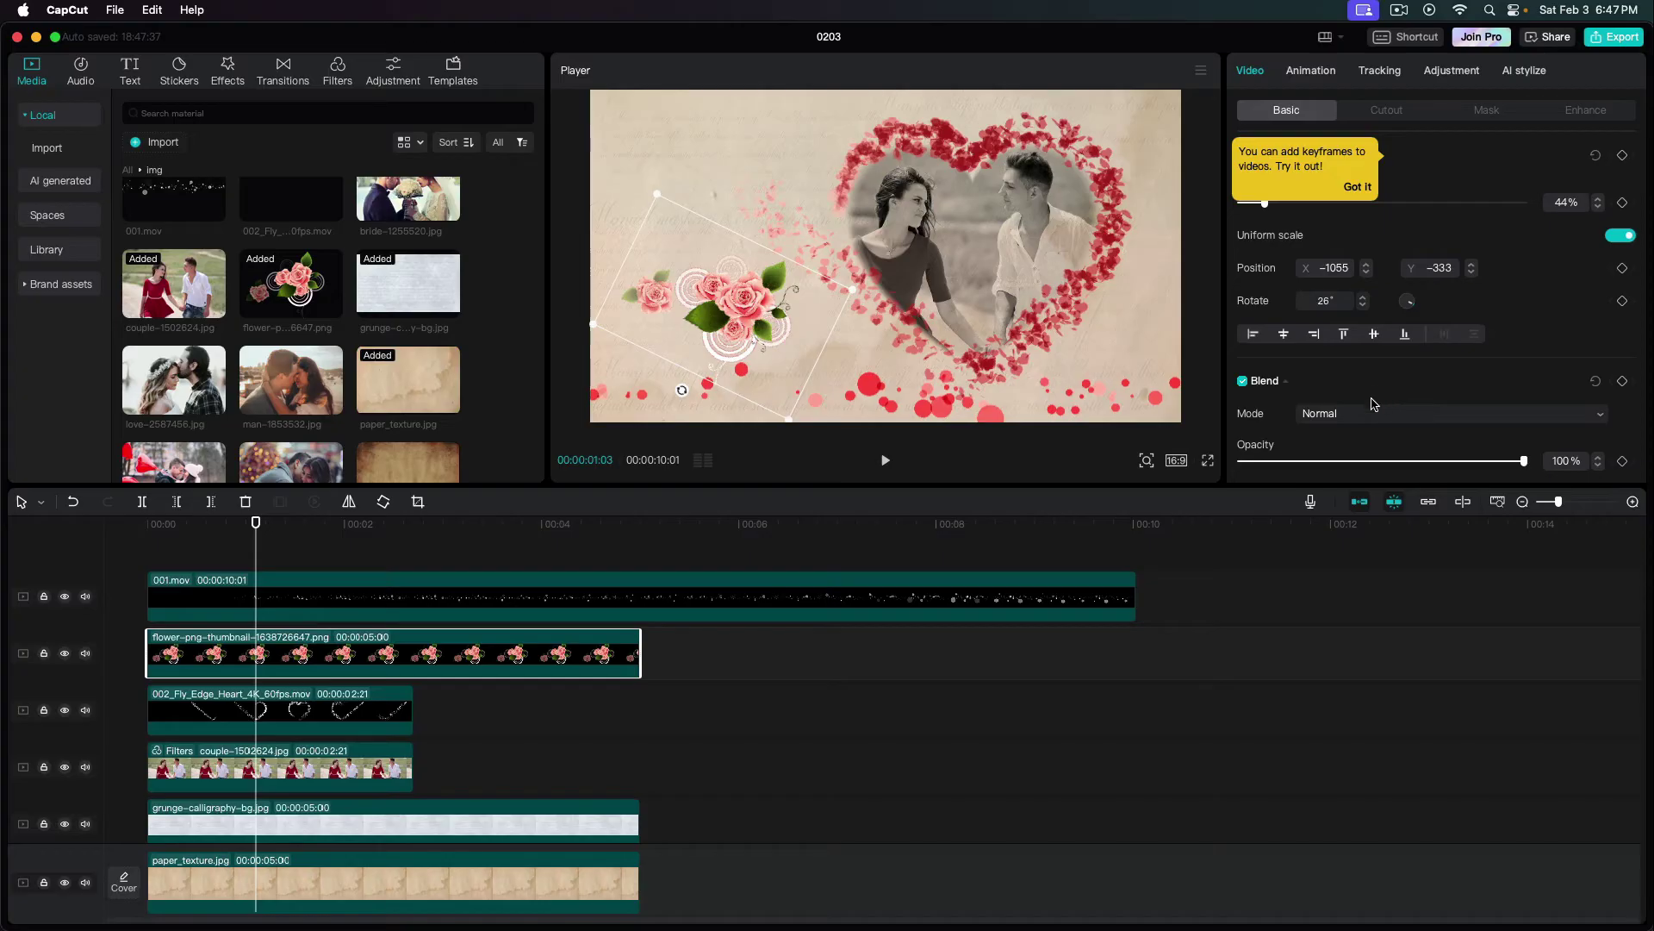
Apply the Mono BW 3 filter to the rose clip and set its blend mode to Soft light
{"action": "left_click", "coordinate": [336, 71]}
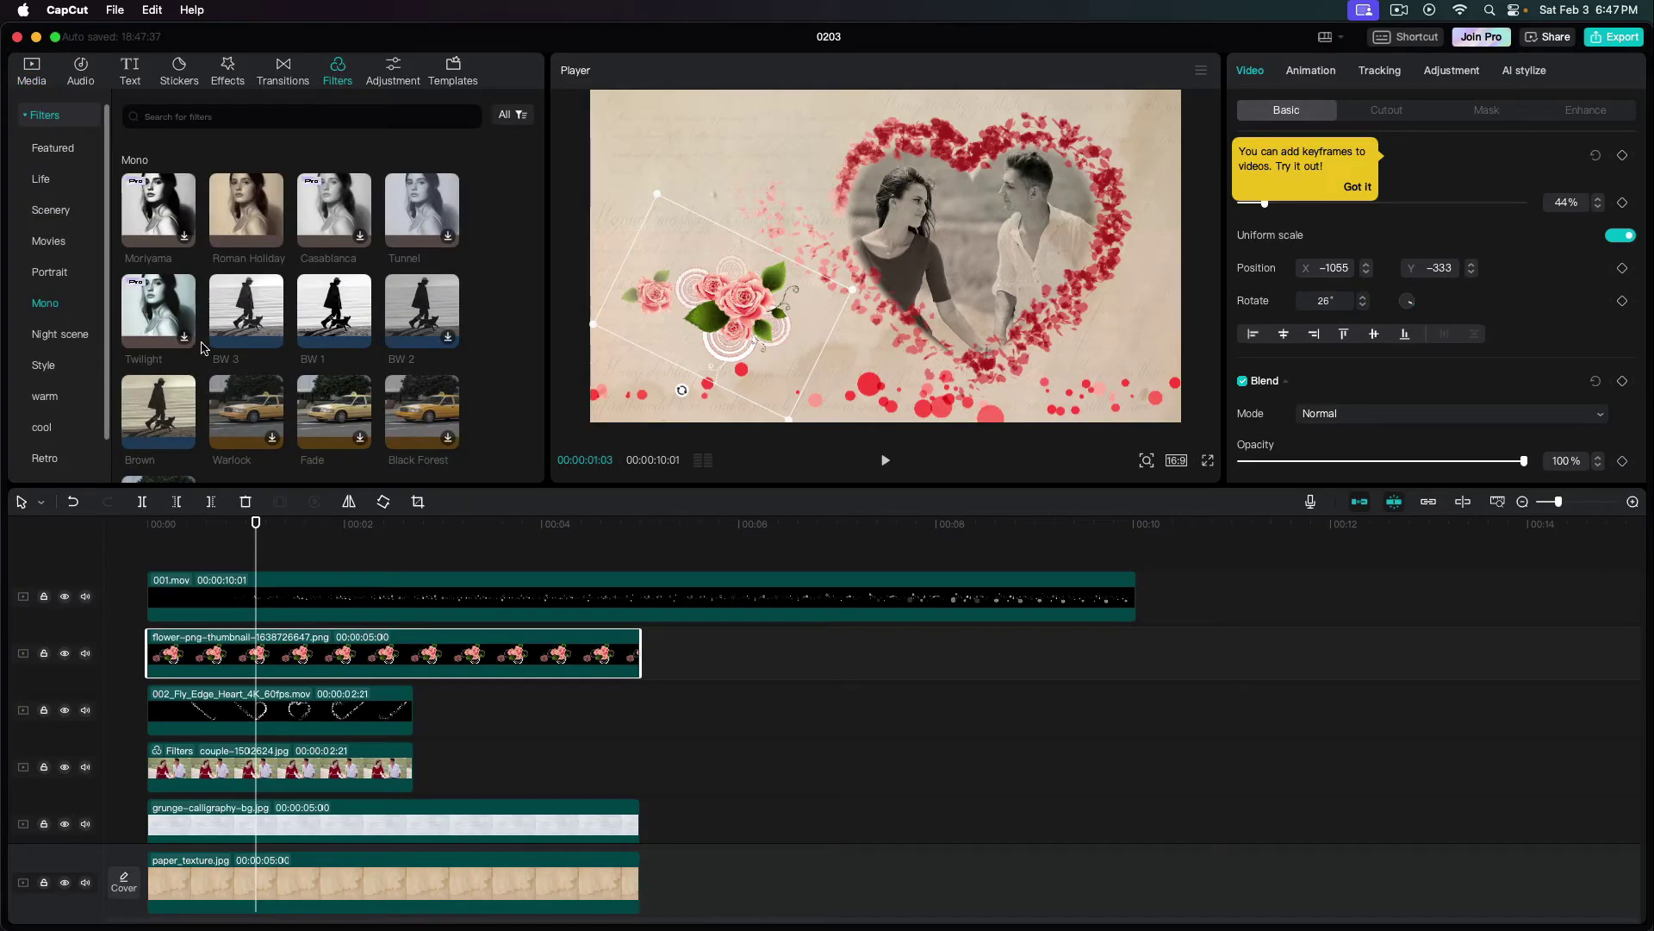
{"action": "left_click_drag", "start_coordinate": [246, 311], "coordinate": [303, 653]}
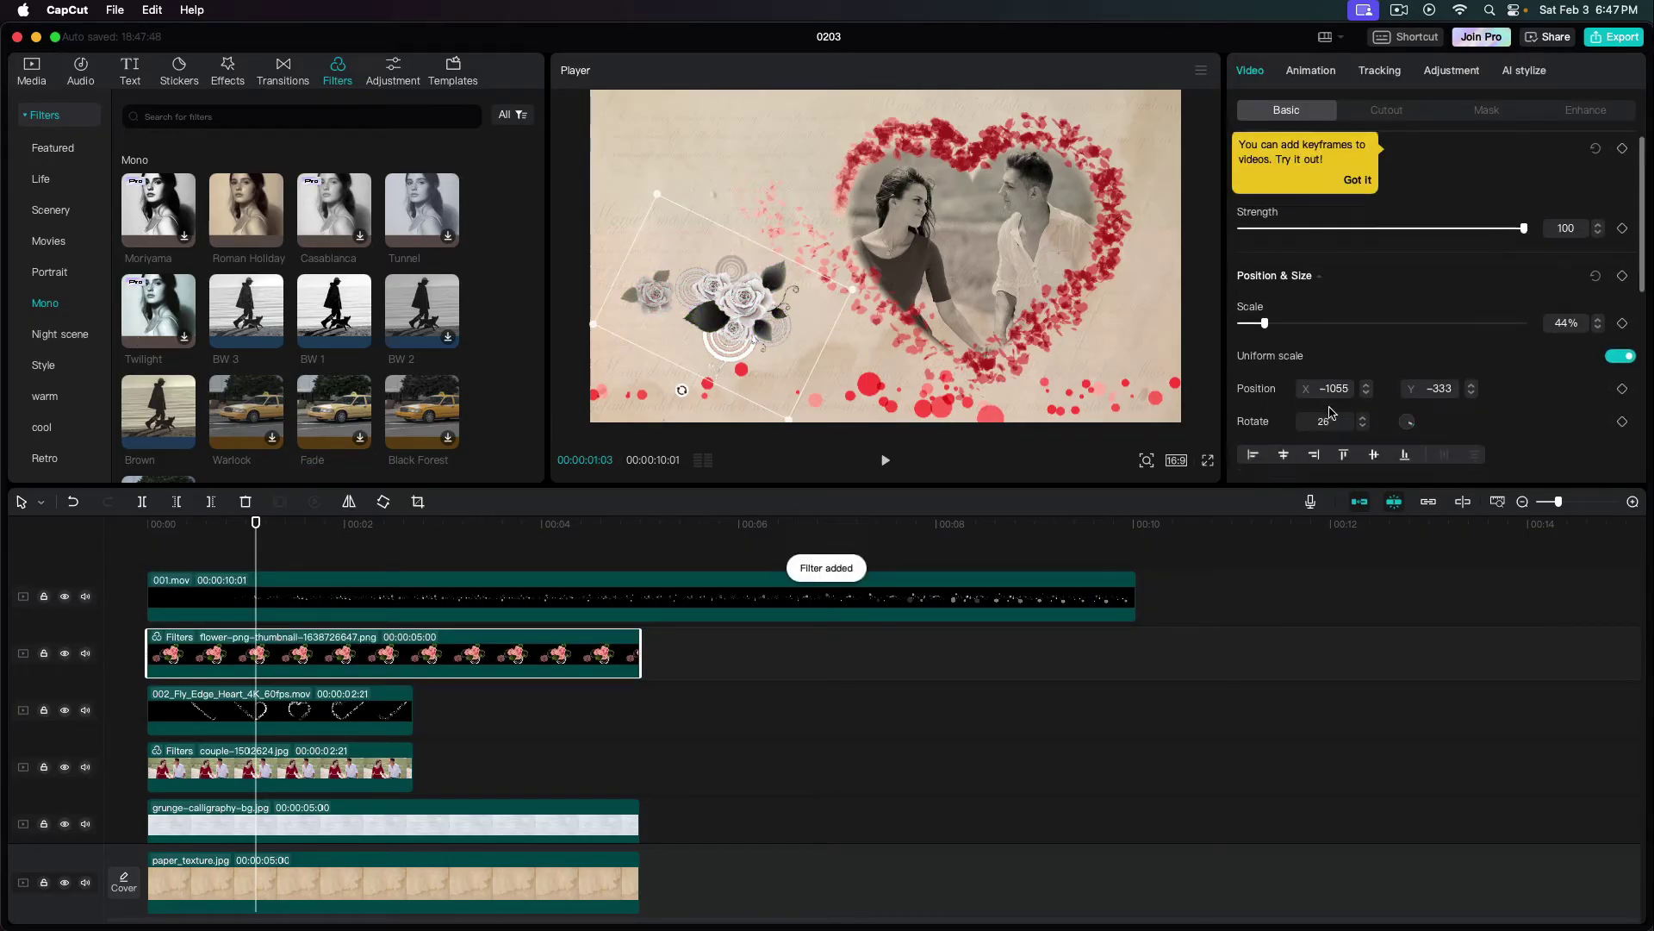
{"action": "scroll", "coordinate": [1324, 420], "scroll_direction": "down", "scroll_amount": 5}
{"action": "left_click", "coordinate": [1357, 358]}
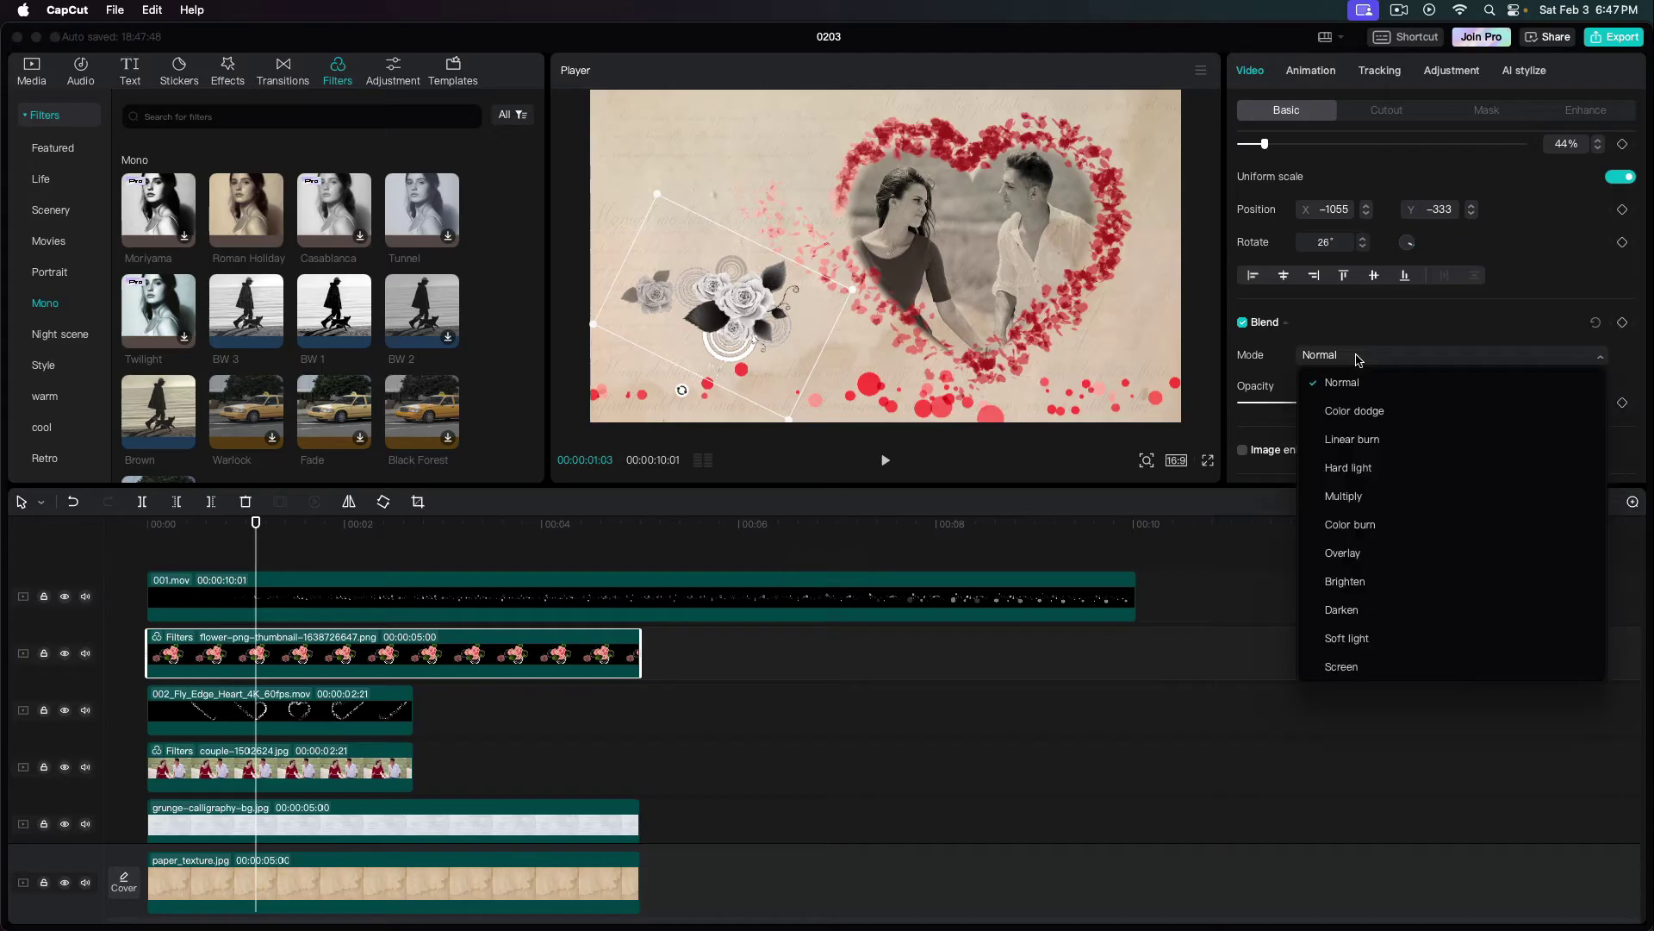
{"action": "left_click", "coordinate": [1342, 640]}
{"action": "left_click", "coordinate": [504, 543]}
{"action": "left_click", "coordinate": [253, 549]}
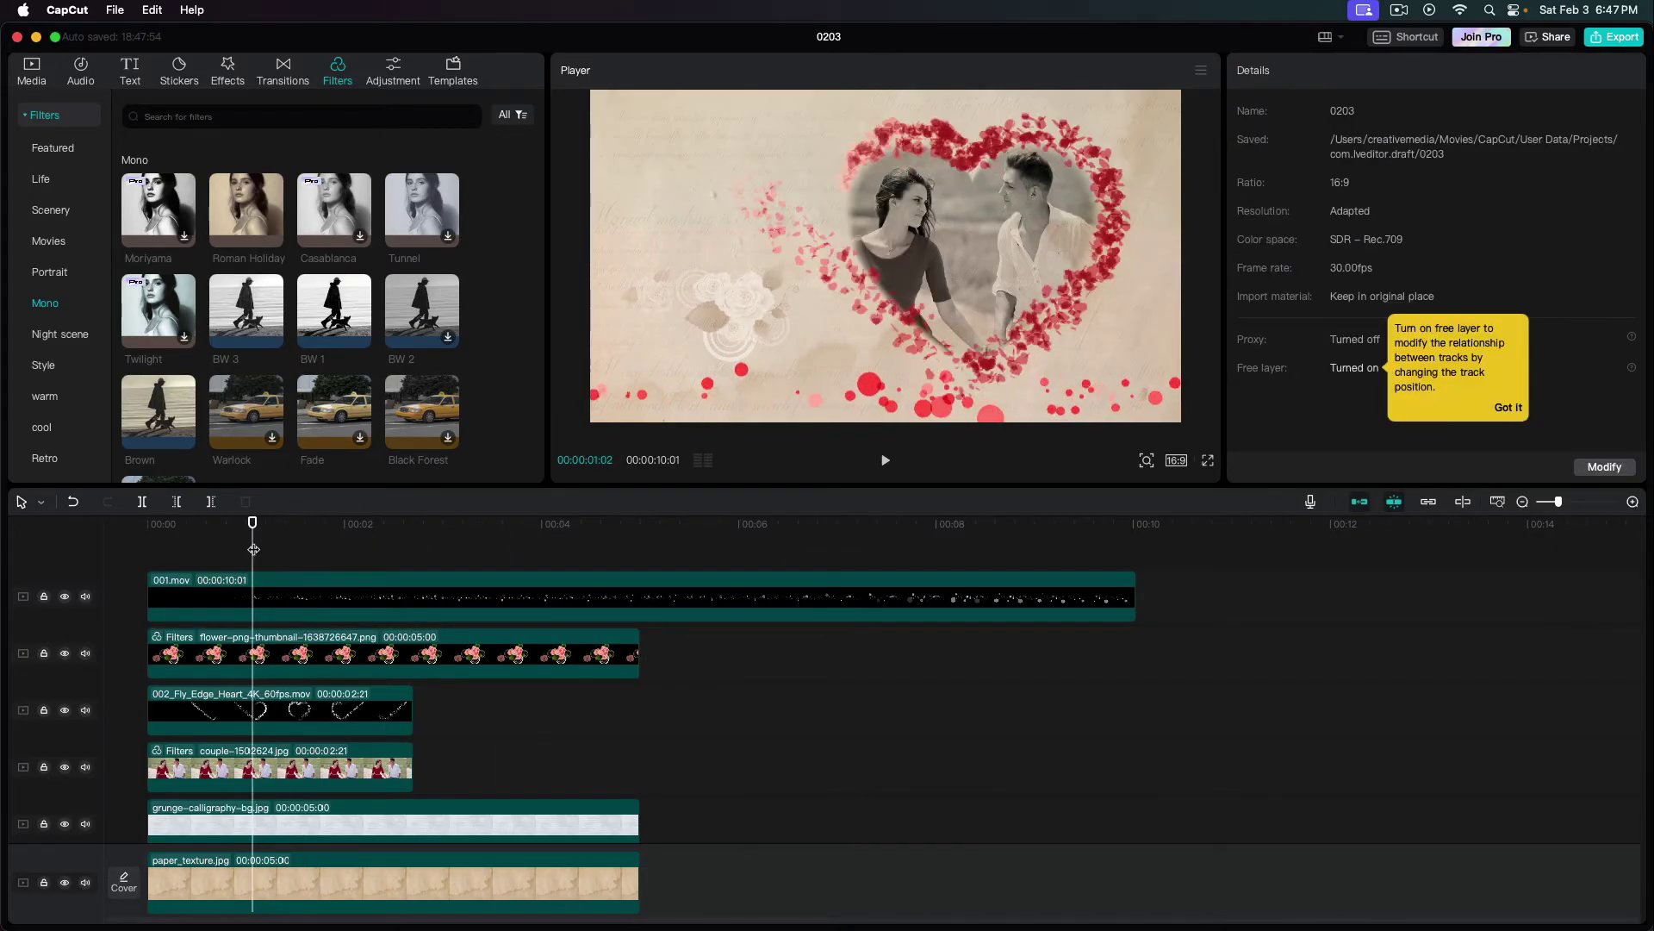
Add a Default text title reading 'Happy Valentine's Day', with a line break after 'Happy'
{"action": "left_click", "coordinate": [129, 72]}
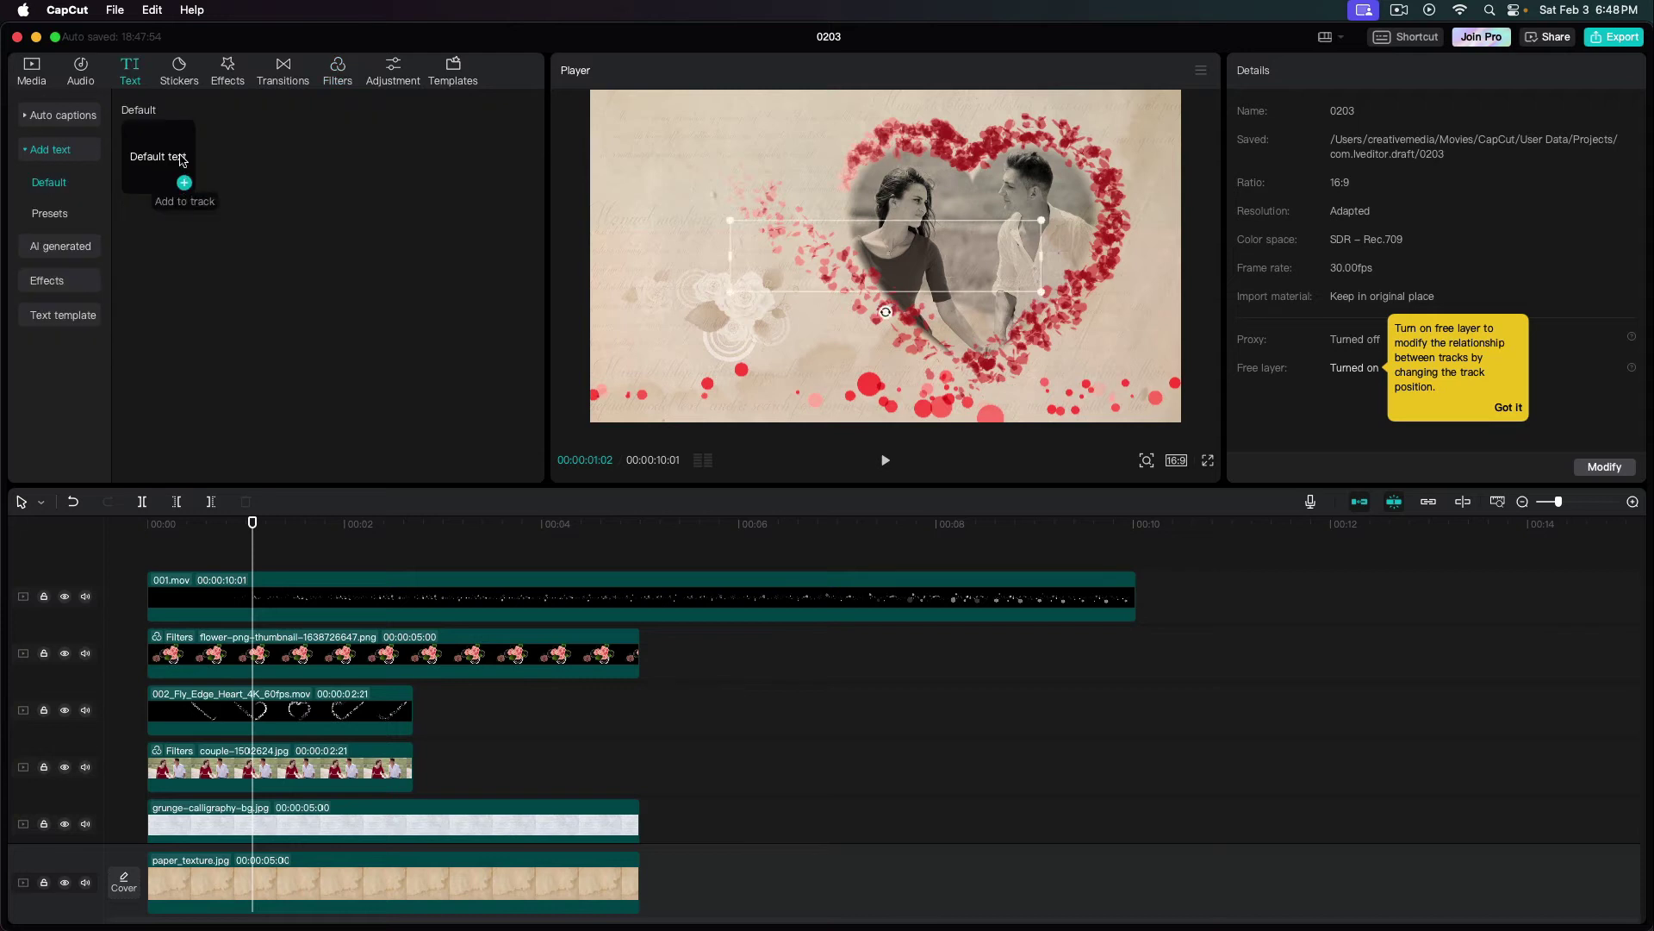
{"action": "left_click", "coordinate": [186, 183]}
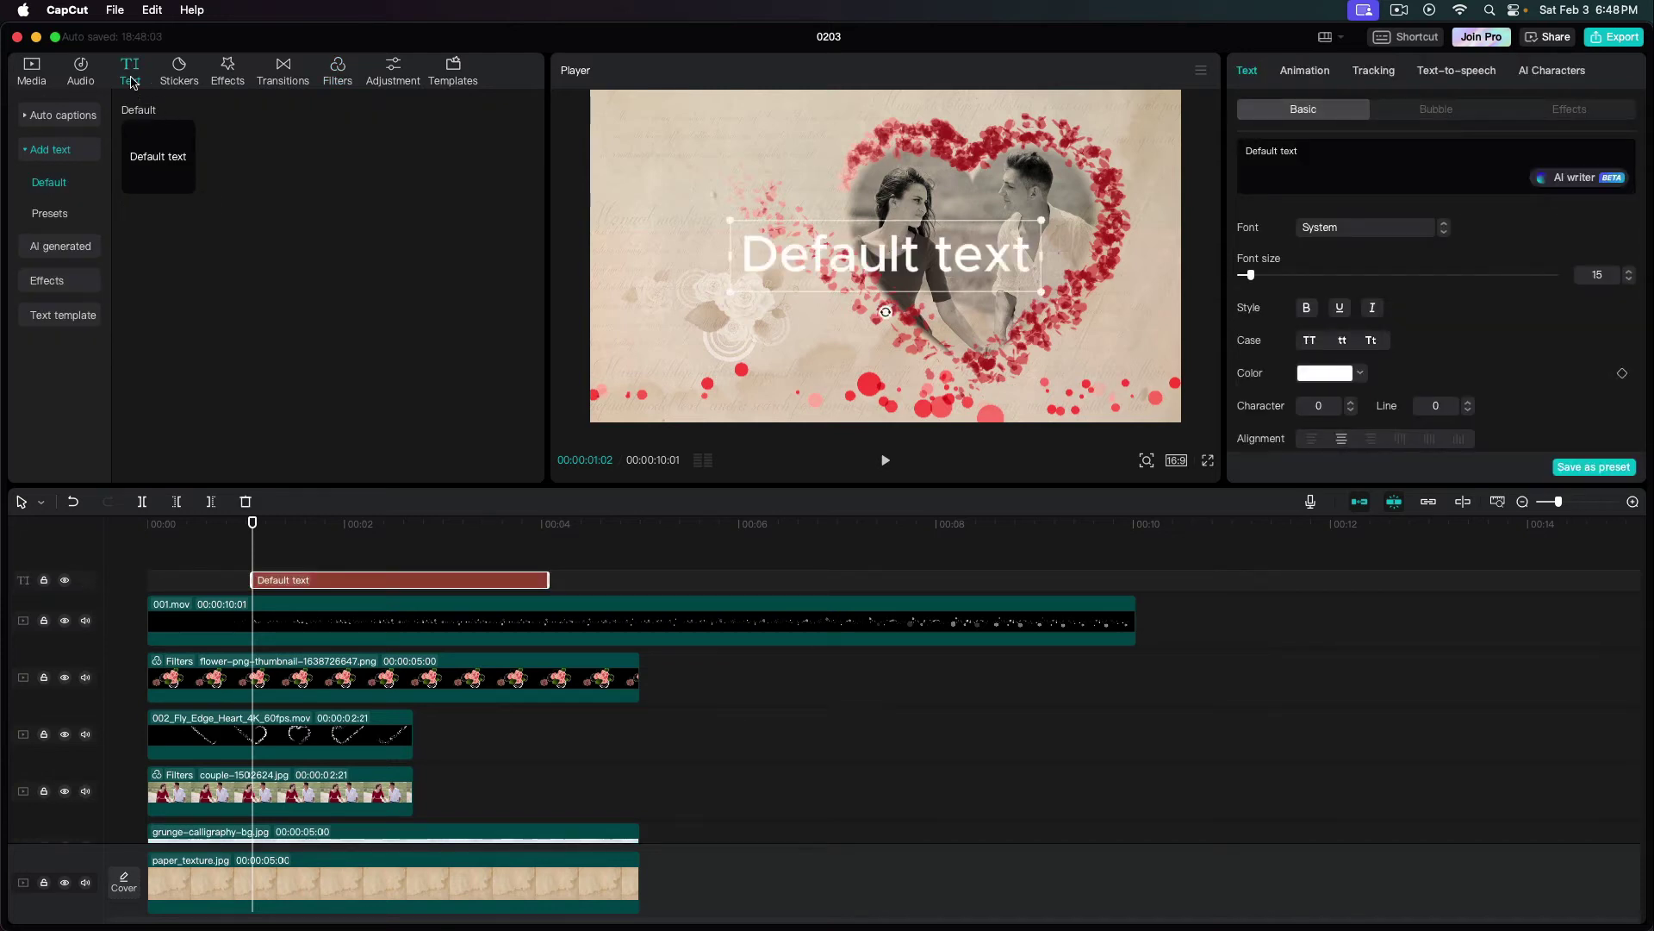
{"action": "double_click", "coordinate": [1320, 161]}
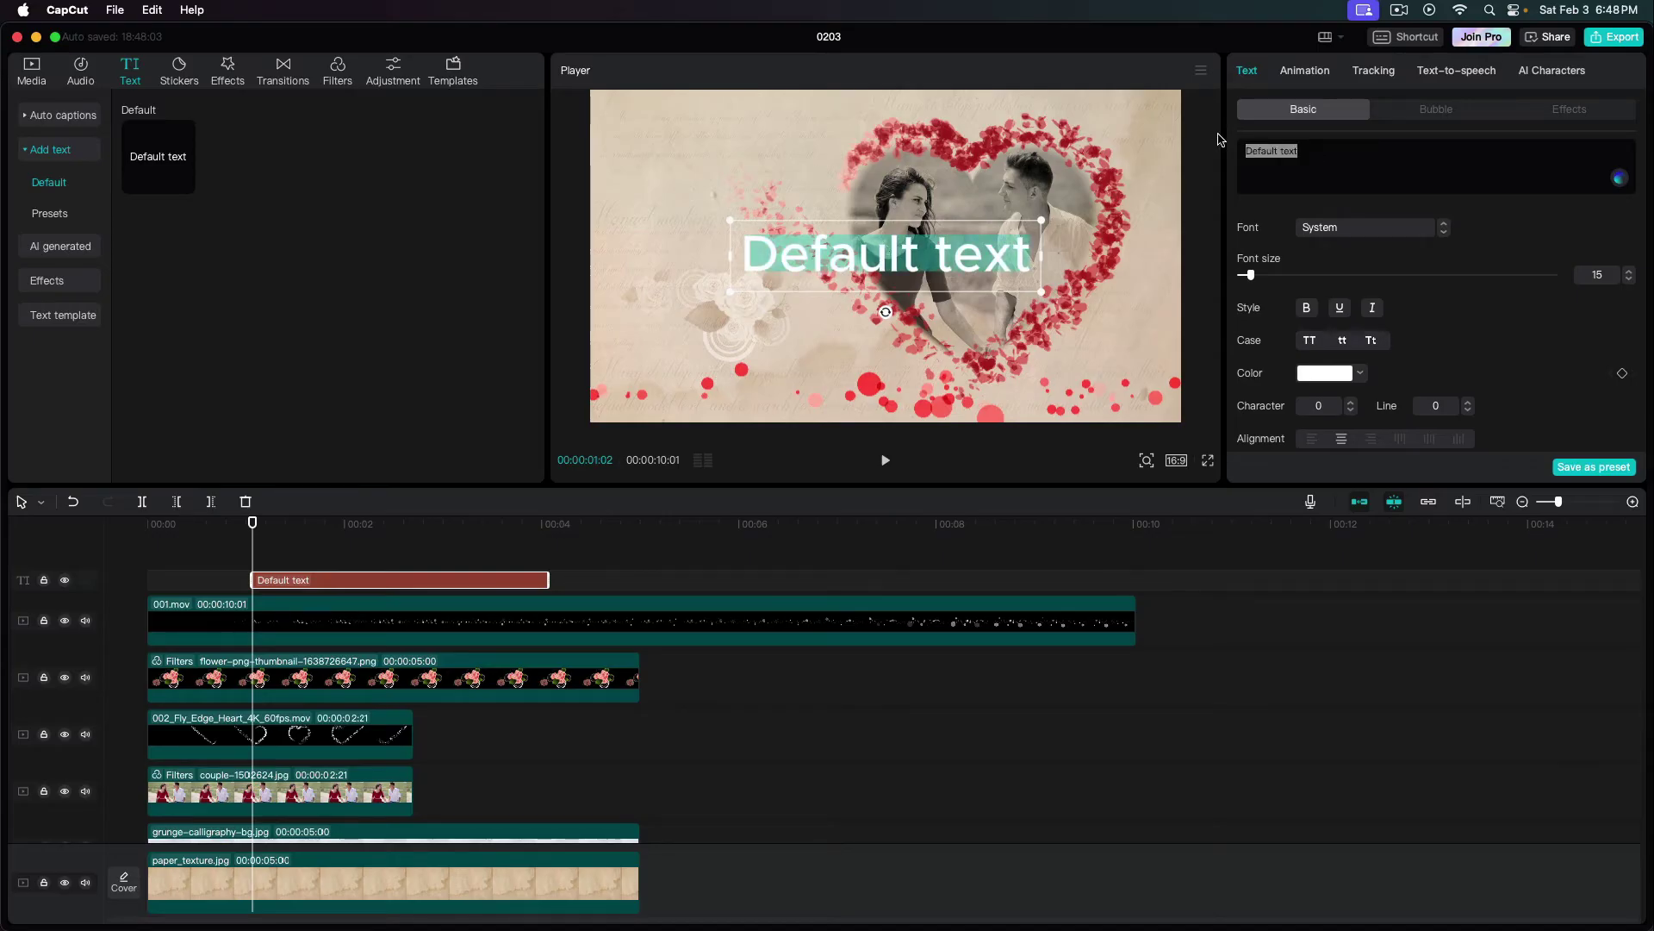
{"action": "type", "text": "Happy Valentine's Day"}
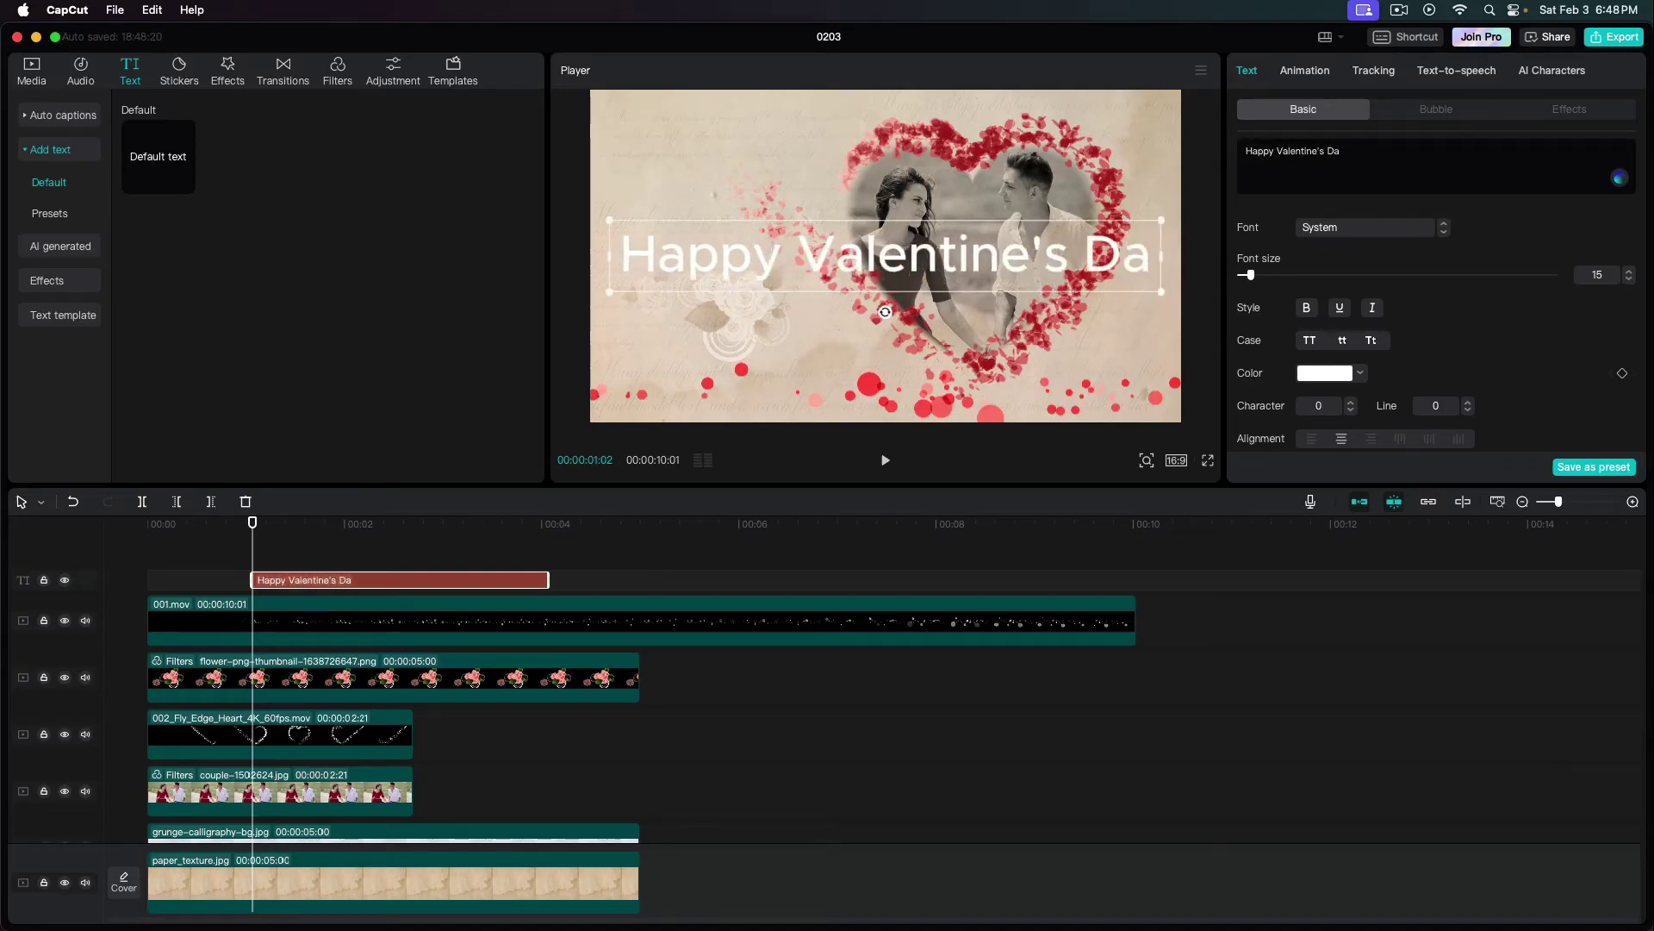
{"action": "left_click", "coordinate": [1276, 152]}
{"action": "type", "text": "y"}
{"action": "key", "text": "Return"}
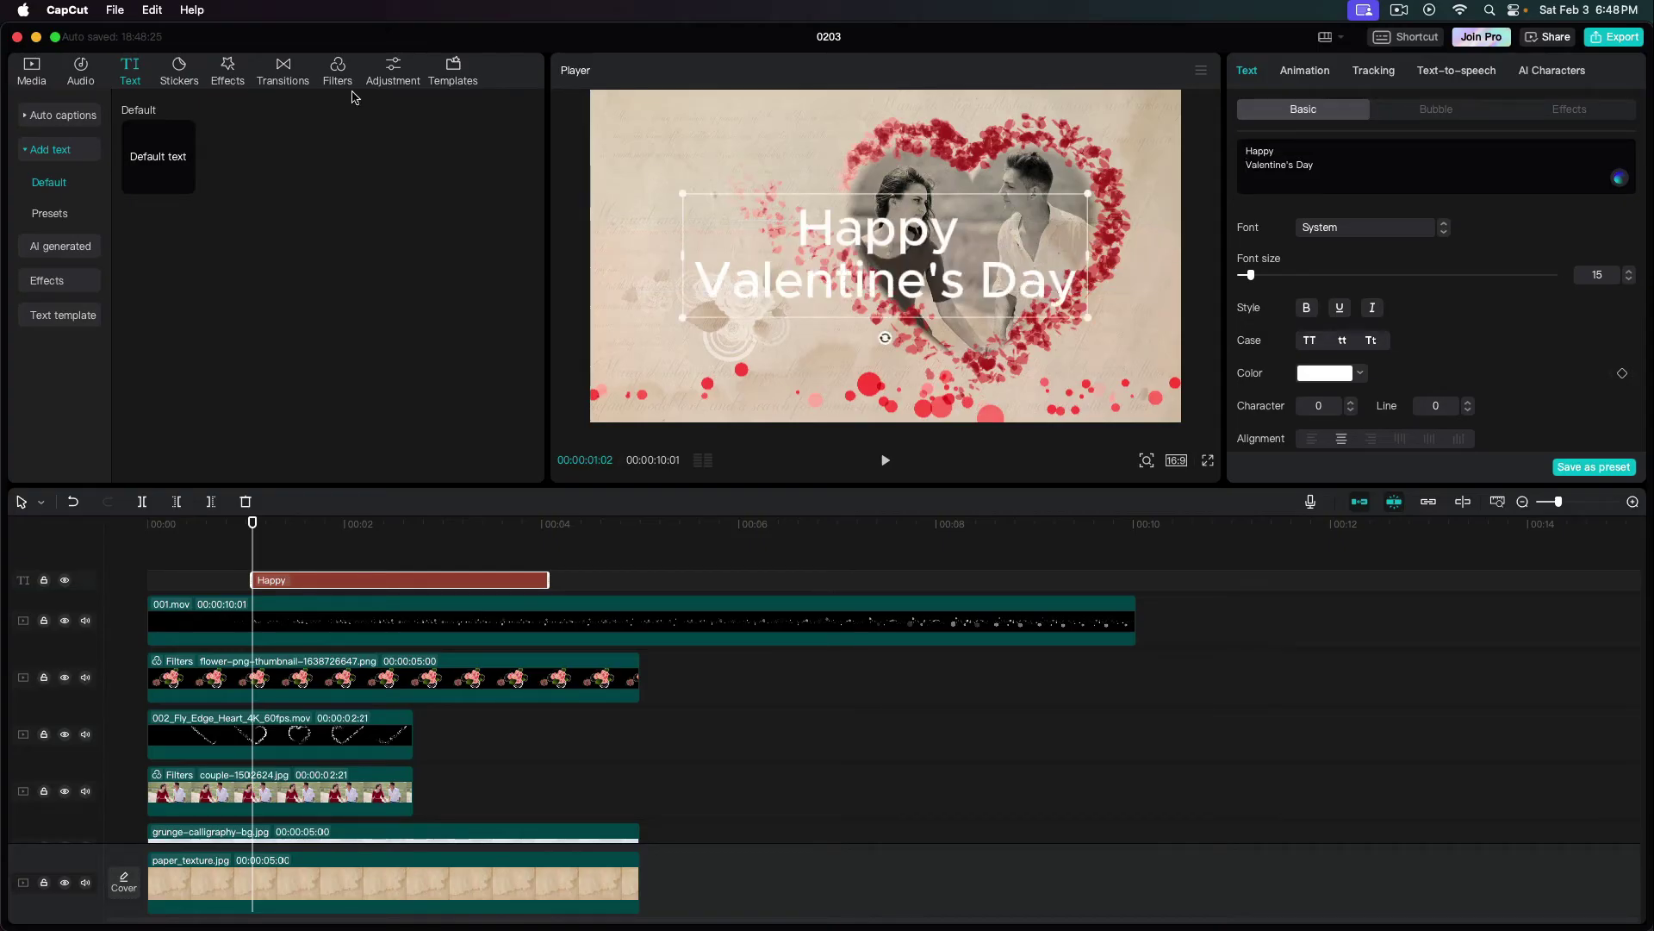
{"action": "left_click", "coordinate": [1373, 231]}
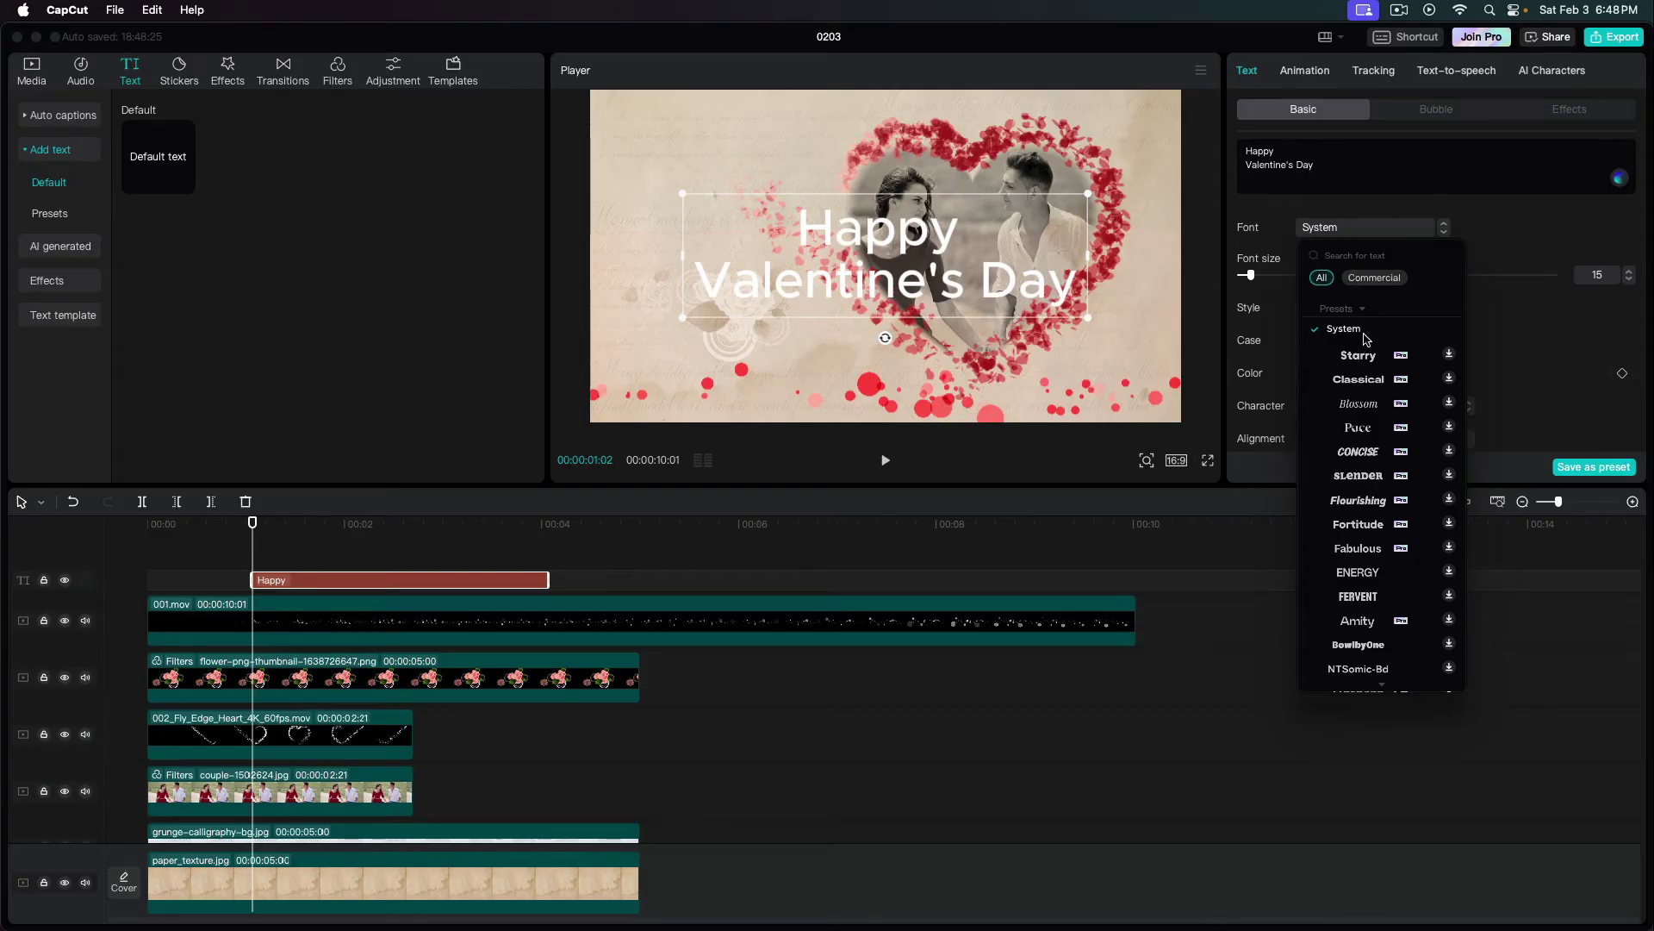
{"action": "type", "text": "lu"}
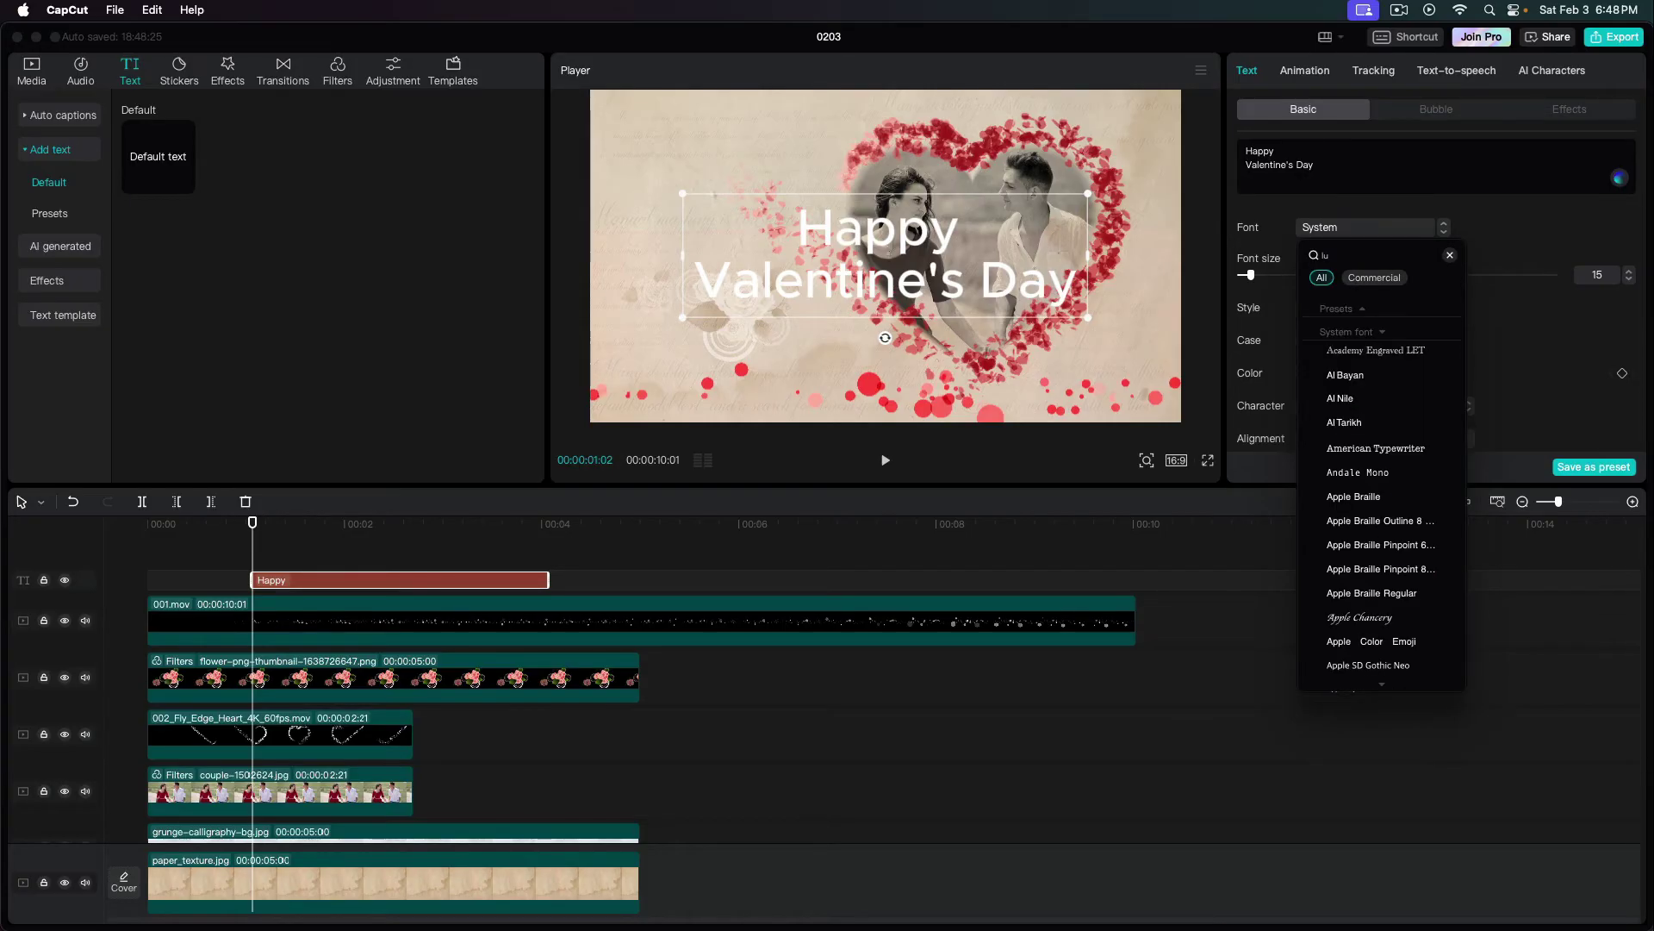
{"action": "type", "text": "xury"}
Style the title in Luxury font, sampled deep red, size 9, placed upper left of the heart
{"action": "left_click", "coordinate": [1357, 375]}
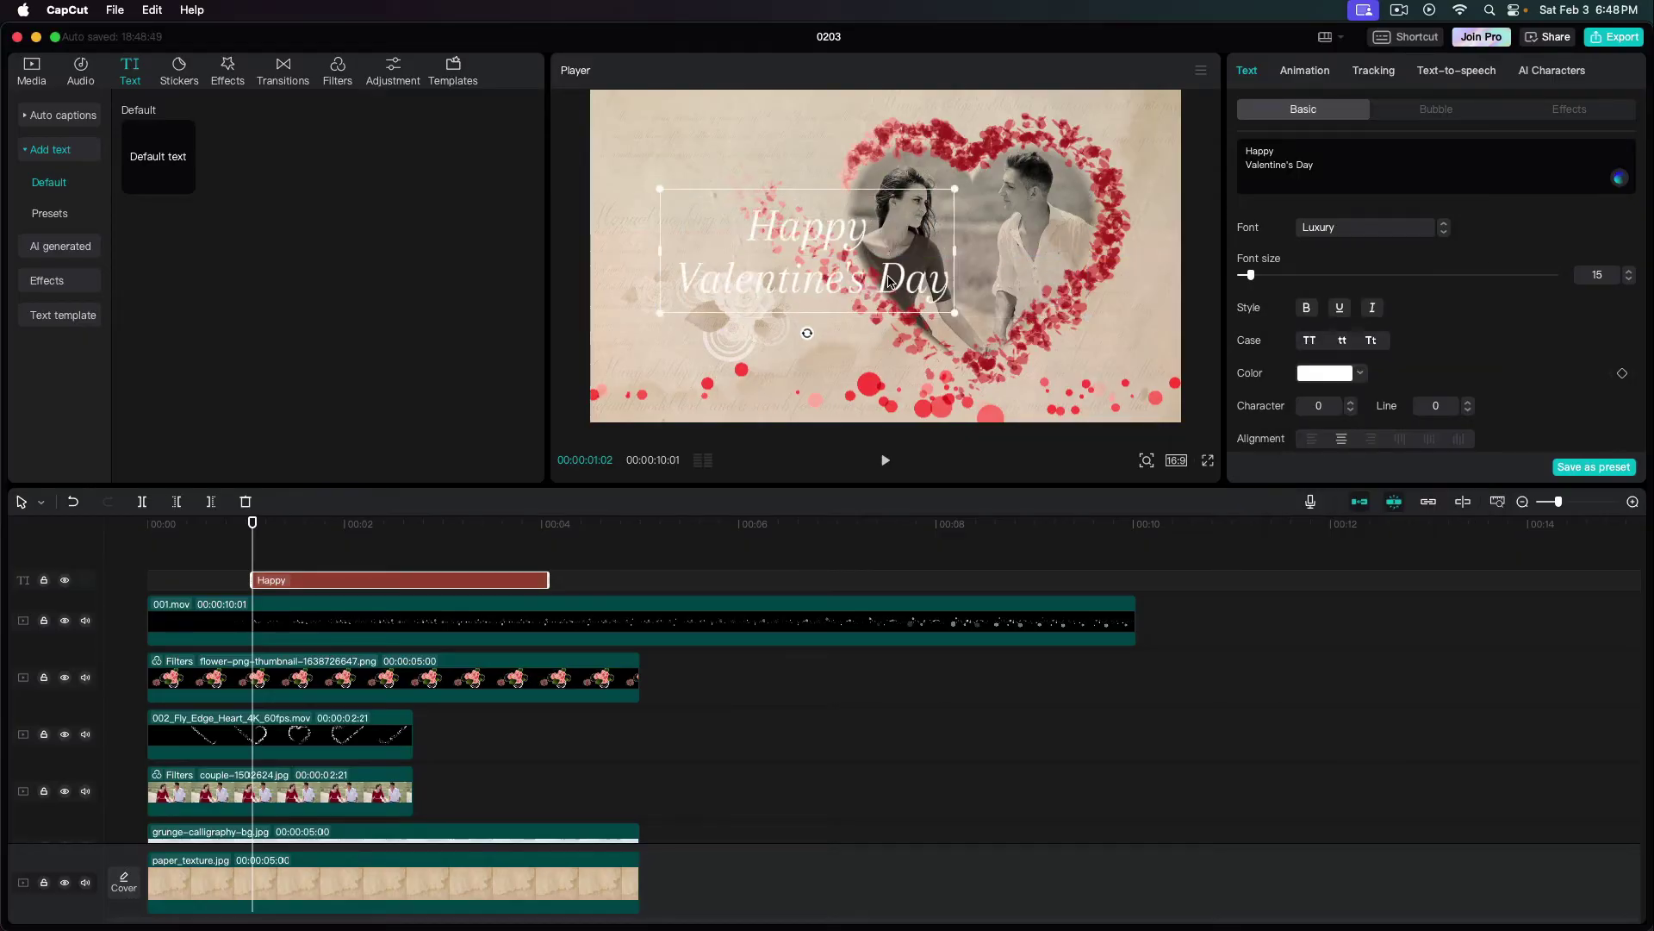
{"action": "left_click_drag", "start_coordinate": [890, 281], "coordinate": [825, 244]}
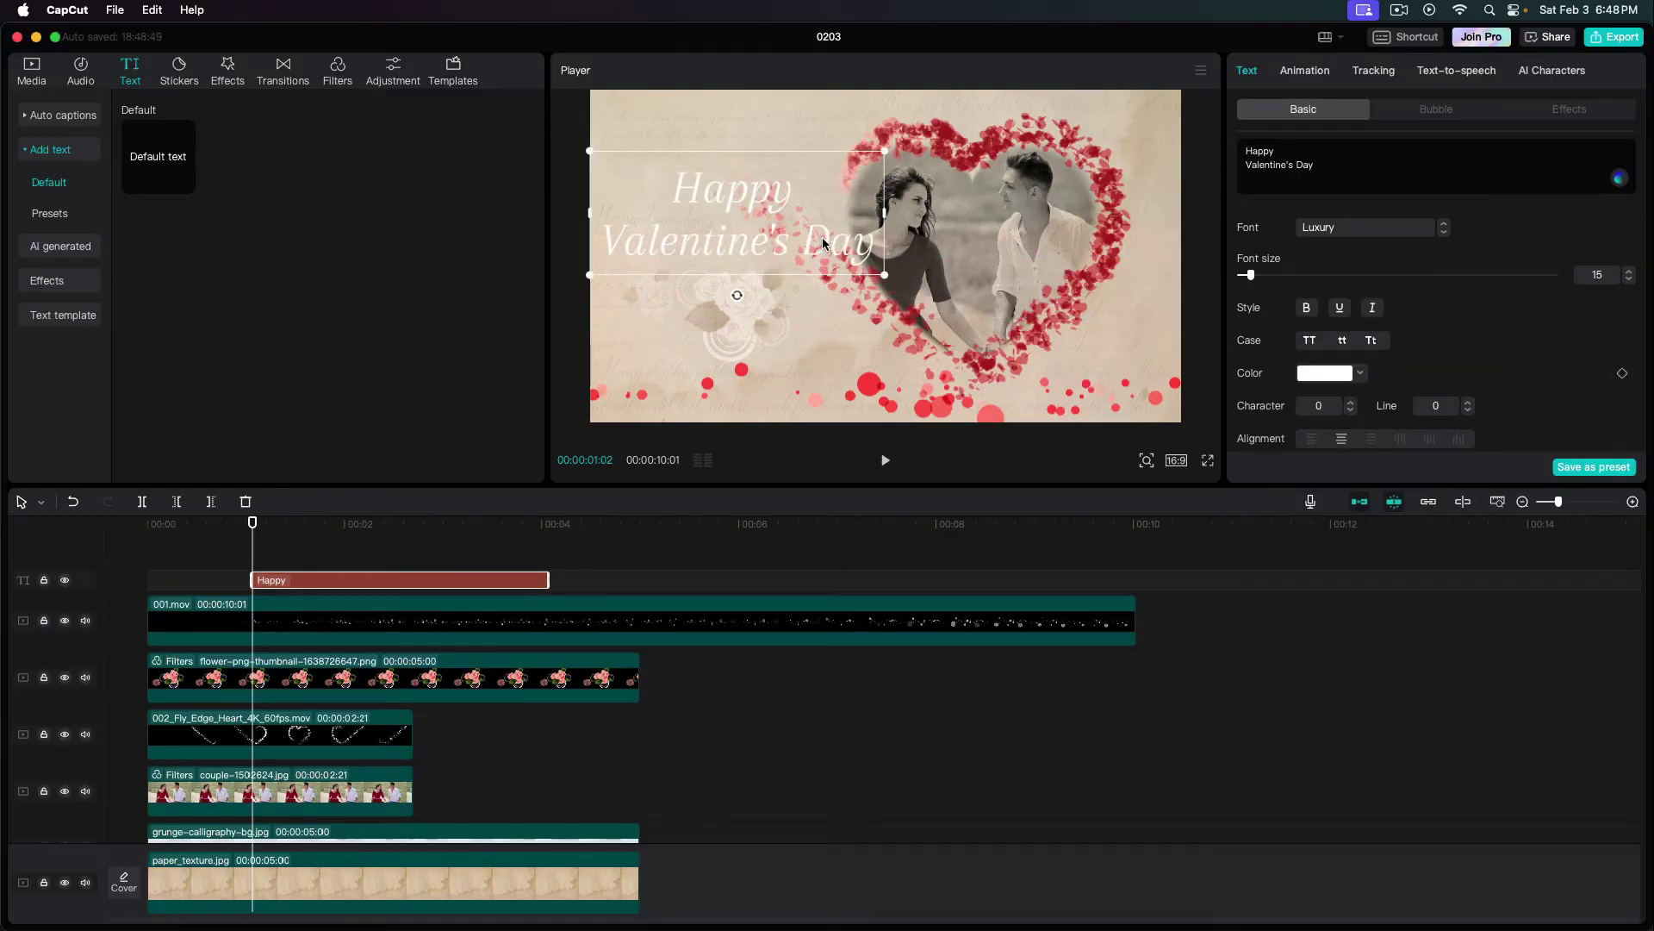
{"action": "left_click", "coordinate": [1339, 376]}
{"action": "left_click", "coordinate": [1266, 521]}
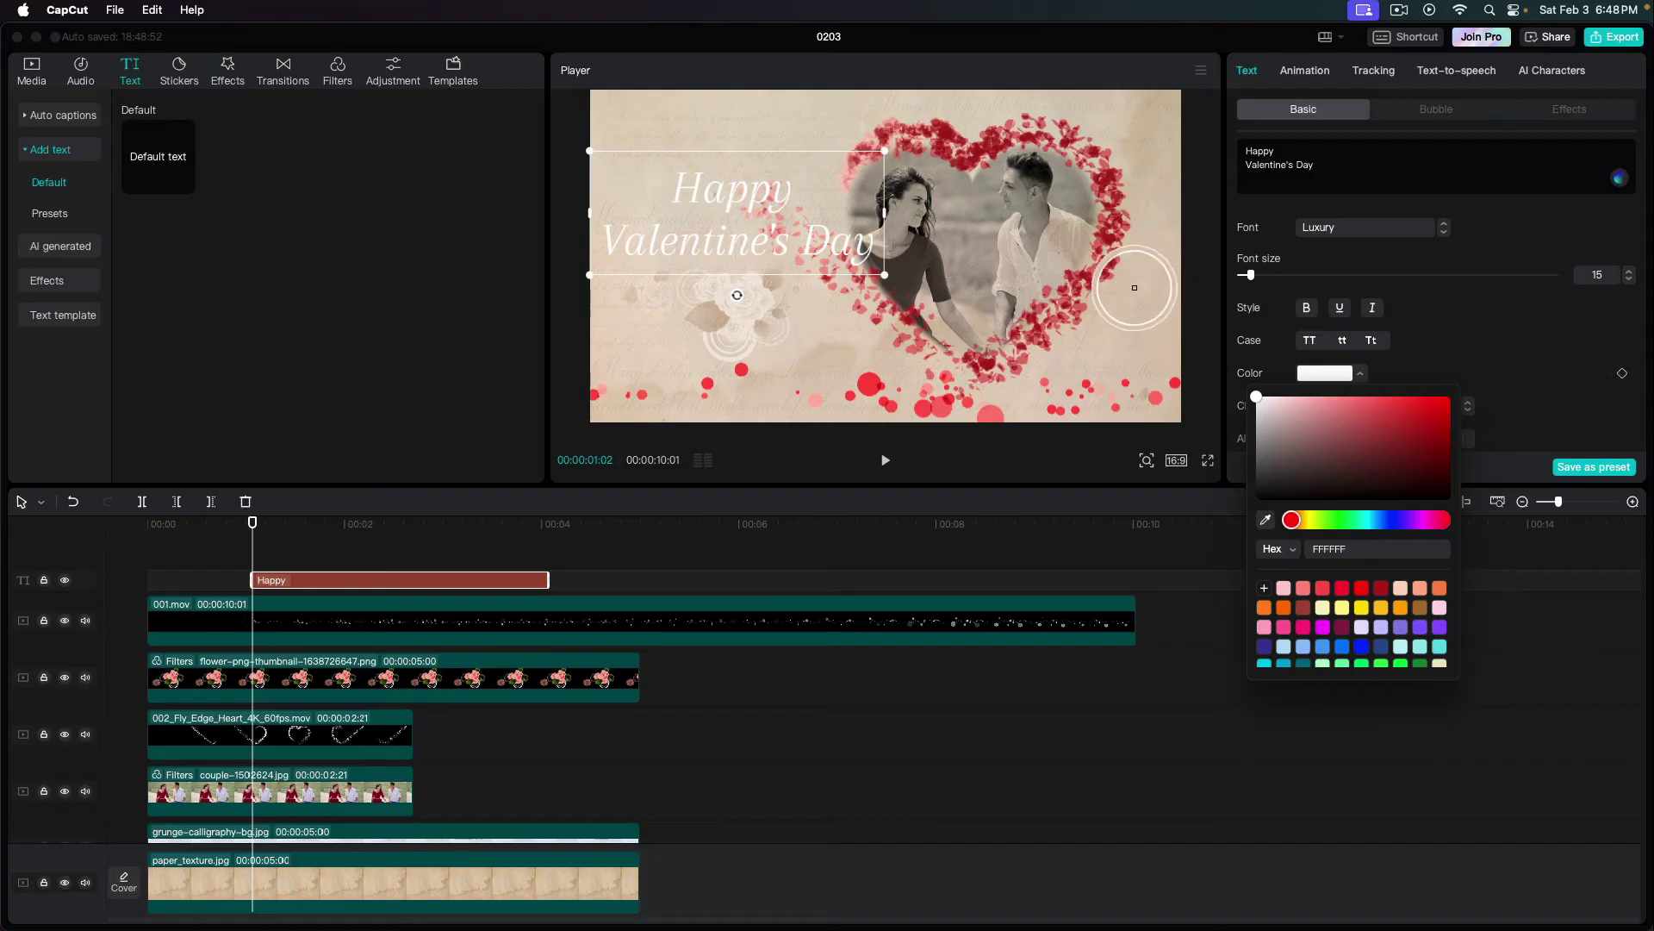
{"action": "left_click", "coordinate": [1113, 260]}
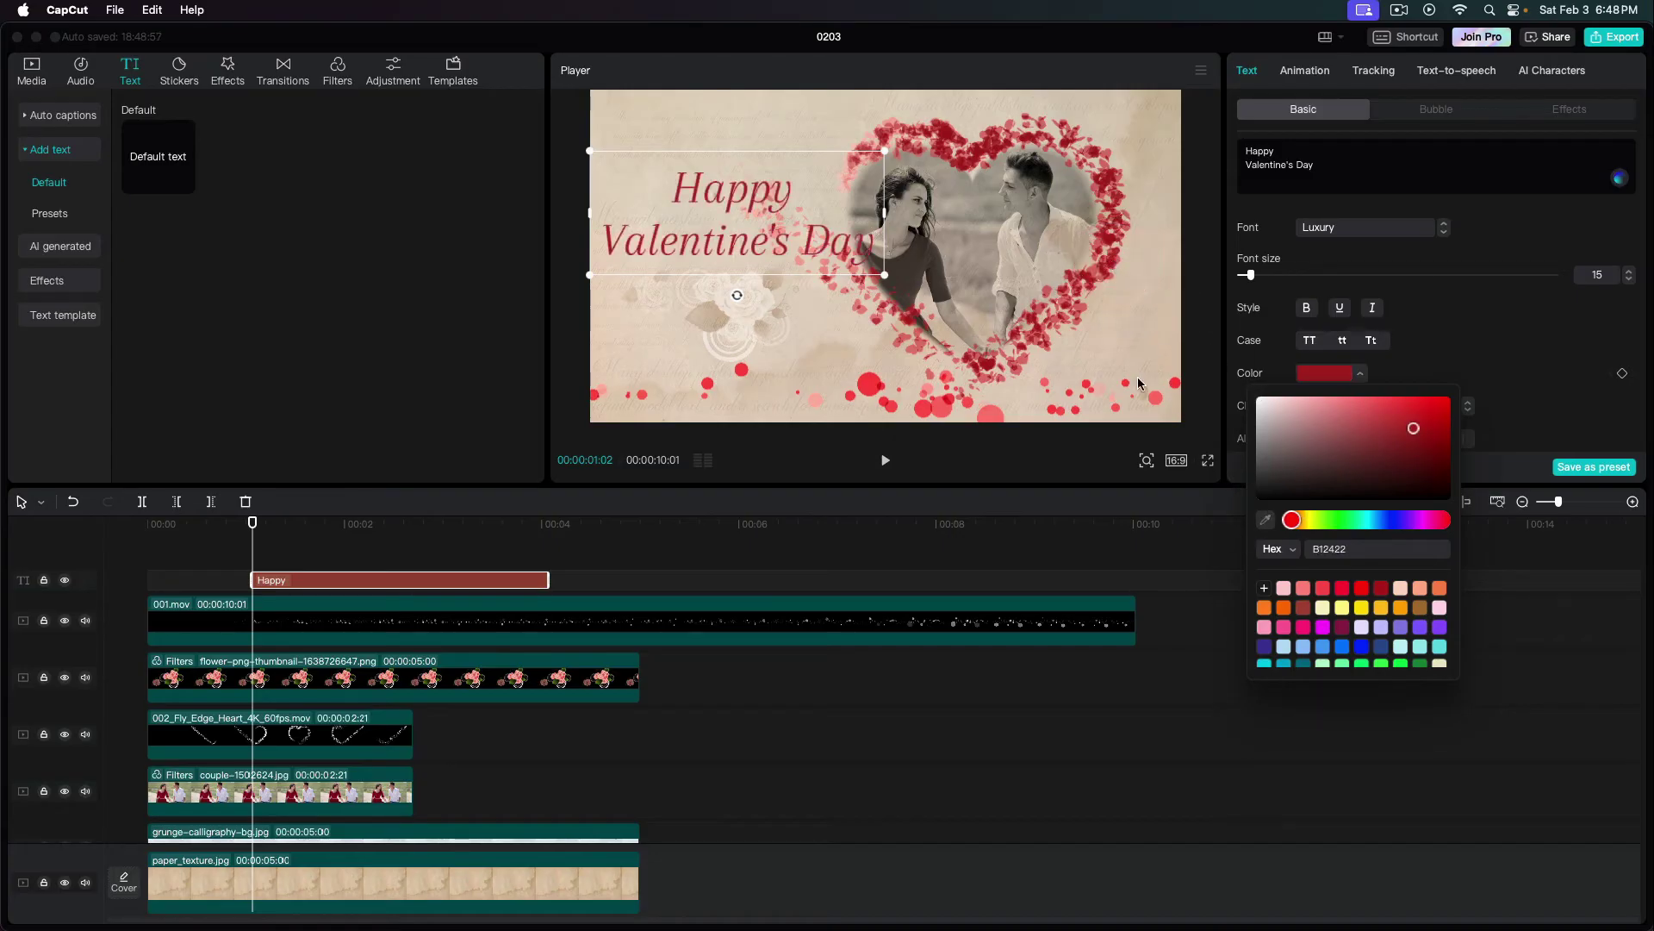
{"action": "left_click_drag", "start_coordinate": [1253, 275], "coordinate": [1245, 274]}
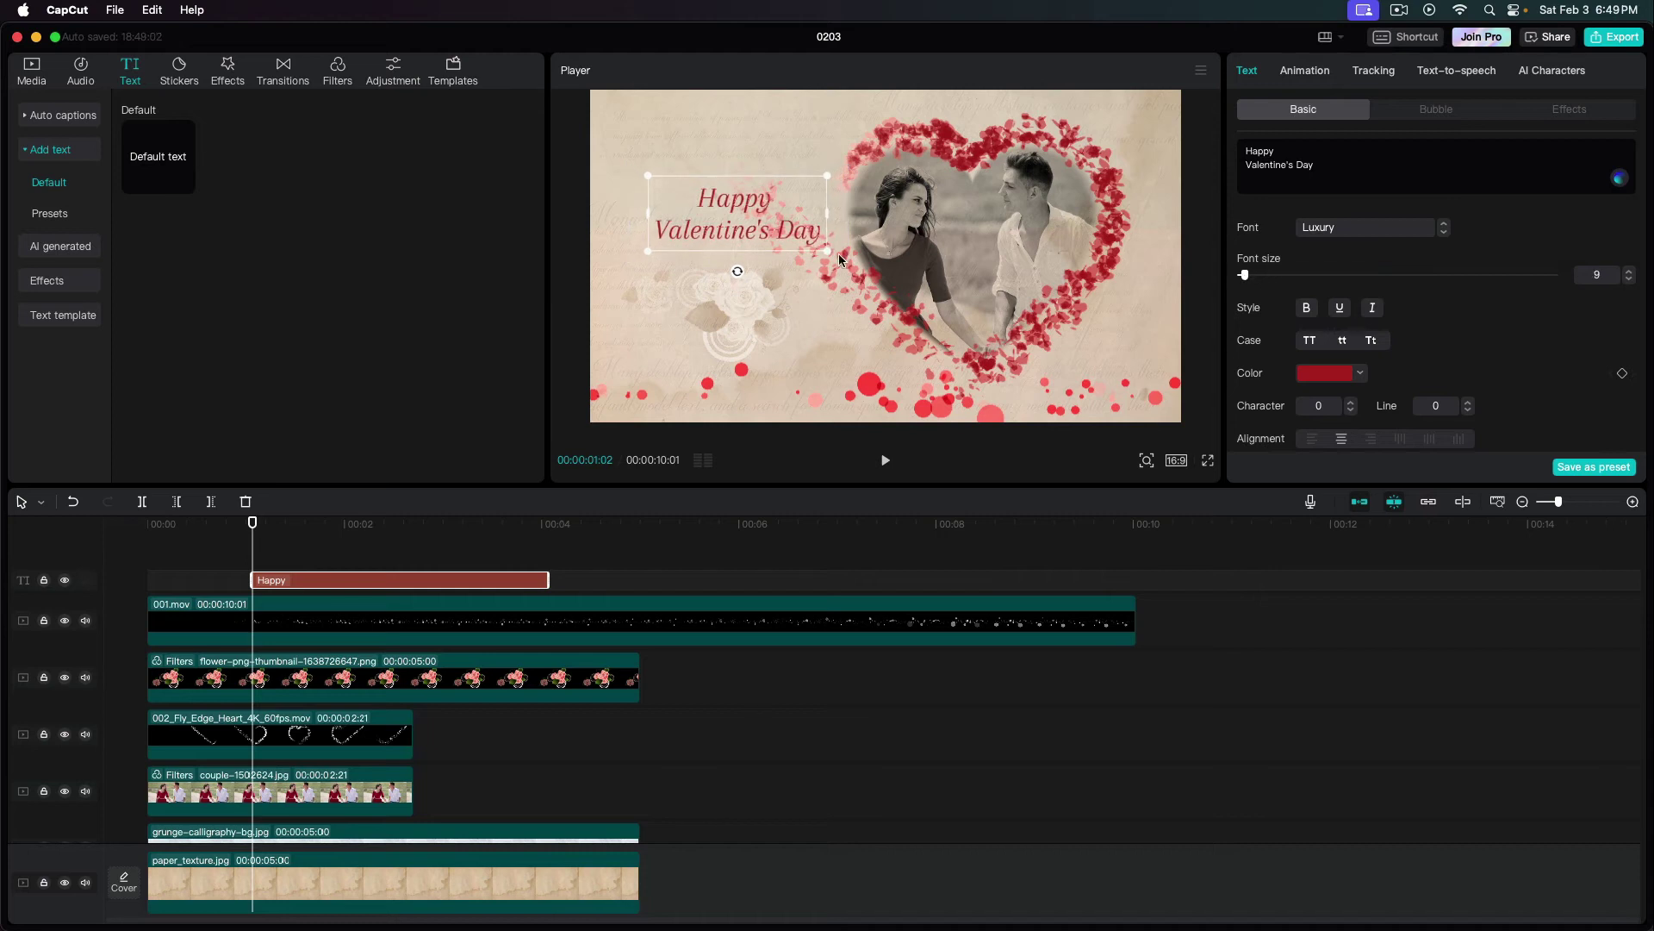
{"action": "left_click_drag", "start_coordinate": [760, 227], "coordinate": [740, 212]}
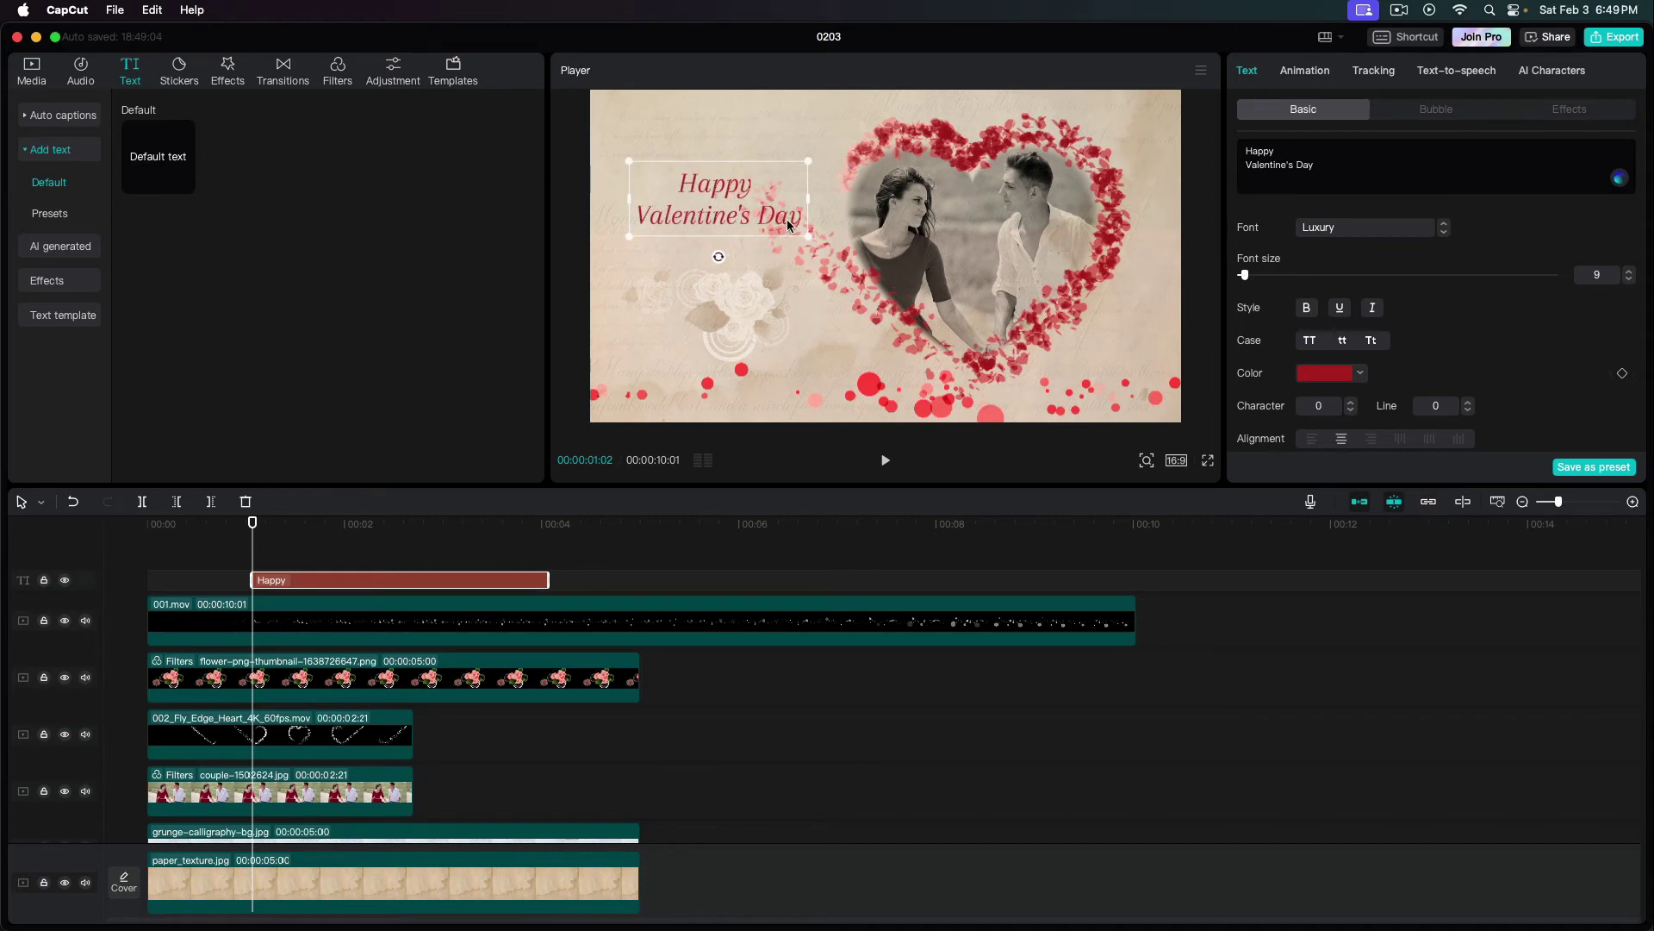
Give the title a 0.8-second Bounce Left In animation and scrub the opening to preview it
{"action": "left_click", "coordinate": [1308, 73]}
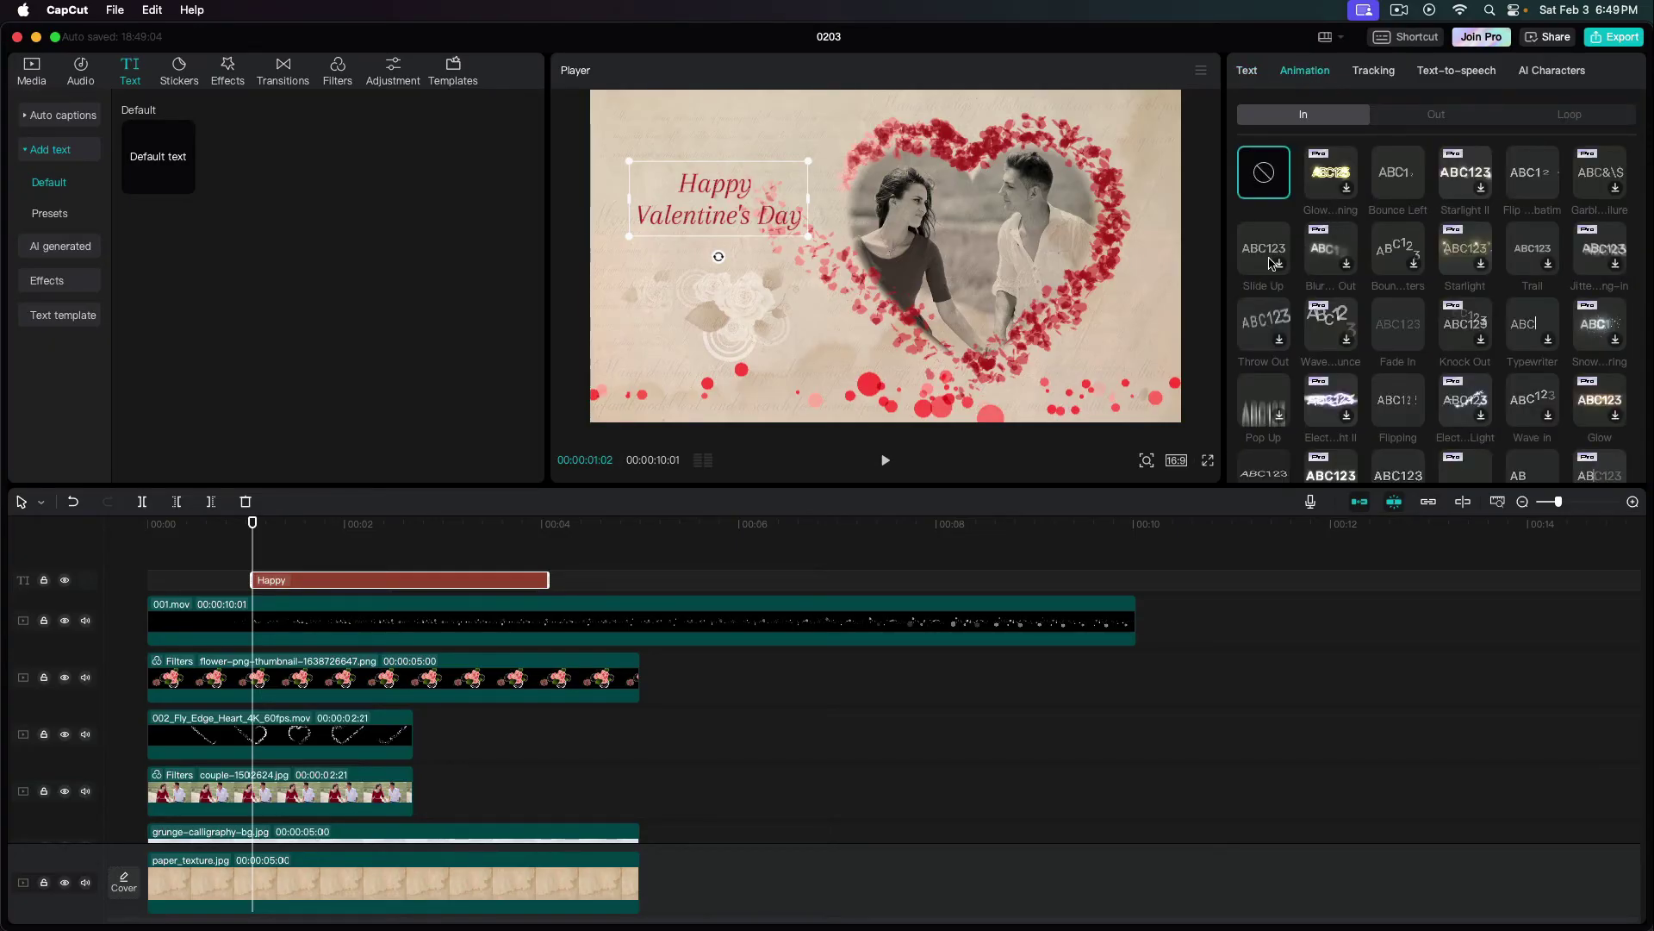
{"action": "left_click", "coordinate": [1402, 179]}
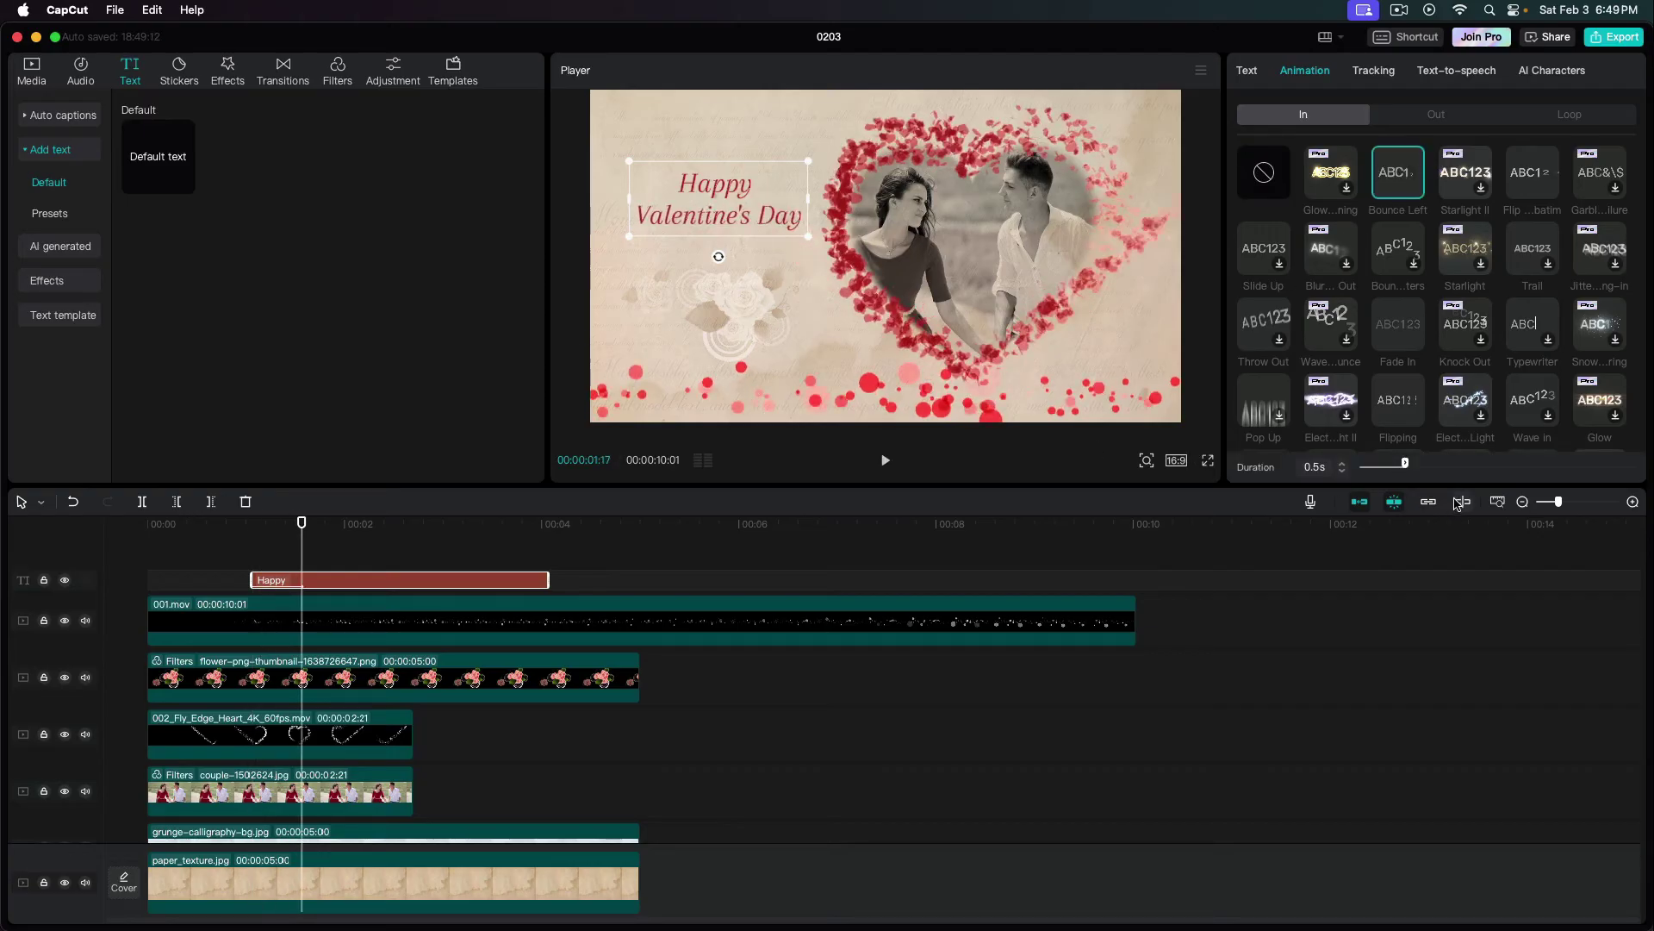
{"action": "left_click_drag", "start_coordinate": [1406, 467], "coordinate": [1432, 467]}
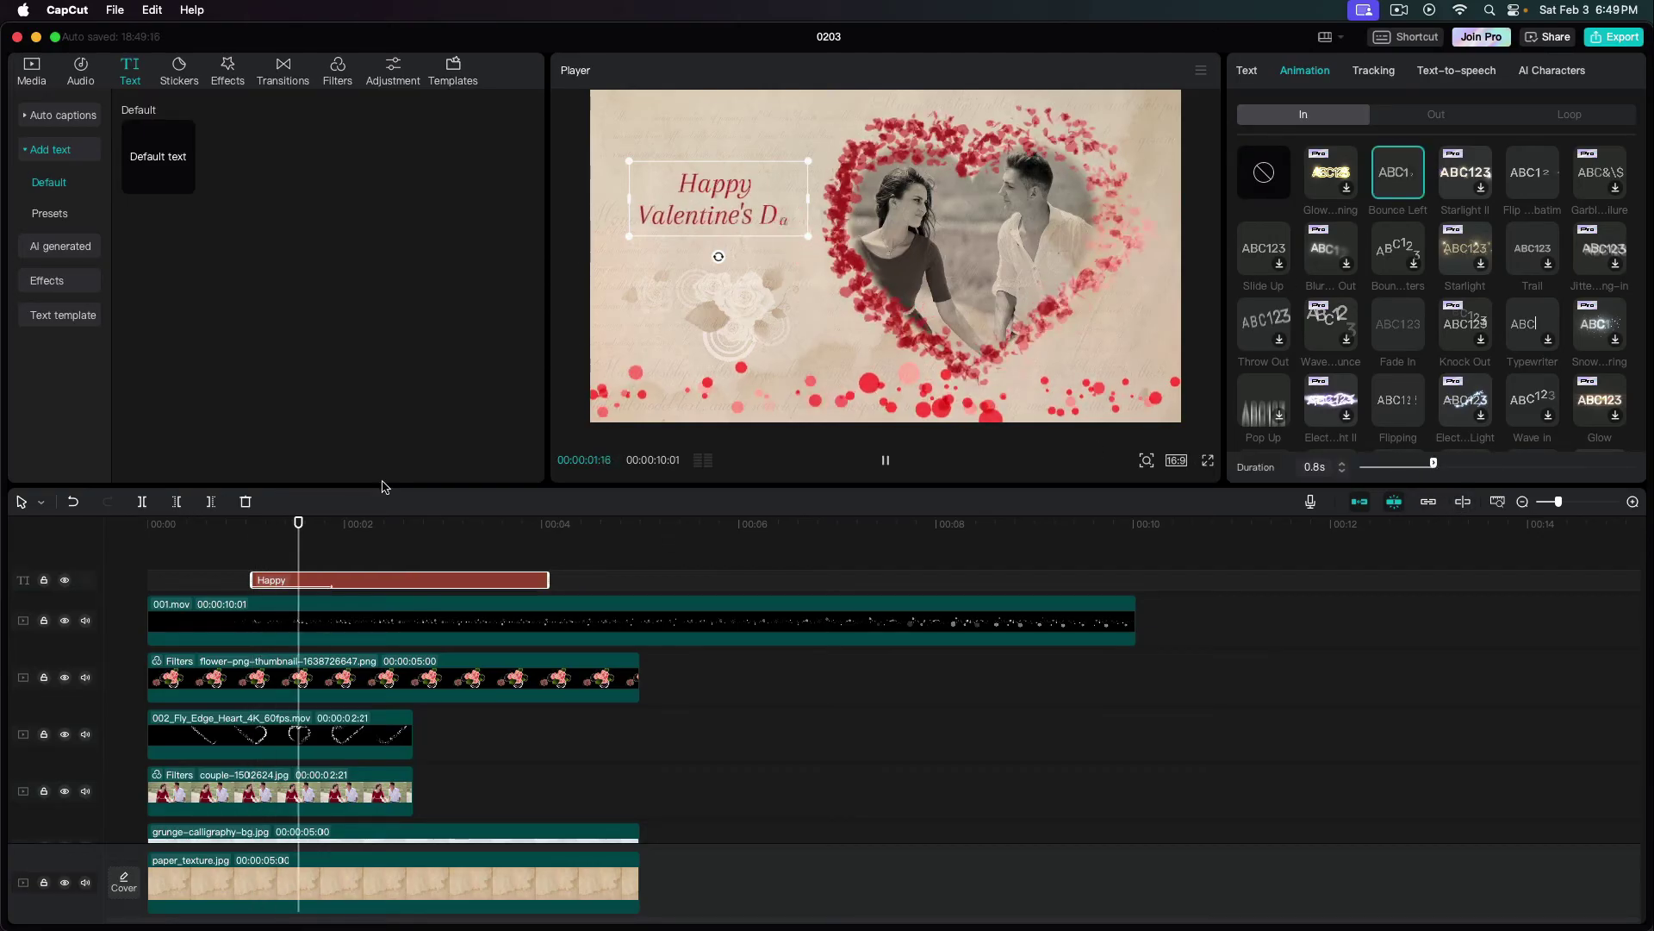
{"action": "left_click", "coordinate": [332, 523]}
{"action": "mouse_move", "coordinate": [332, 524]}
{"action": "left_mouse_down"}
{"action": "mouse_move", "coordinate": [287, 542]}
{"action": "mouse_move", "coordinate": [360, 552]}
{"action": "mouse_move", "coordinate": [260, 553]}
{"action": "mouse_move", "coordinate": [279, 557]}
{"action": "left_mouse_up"}
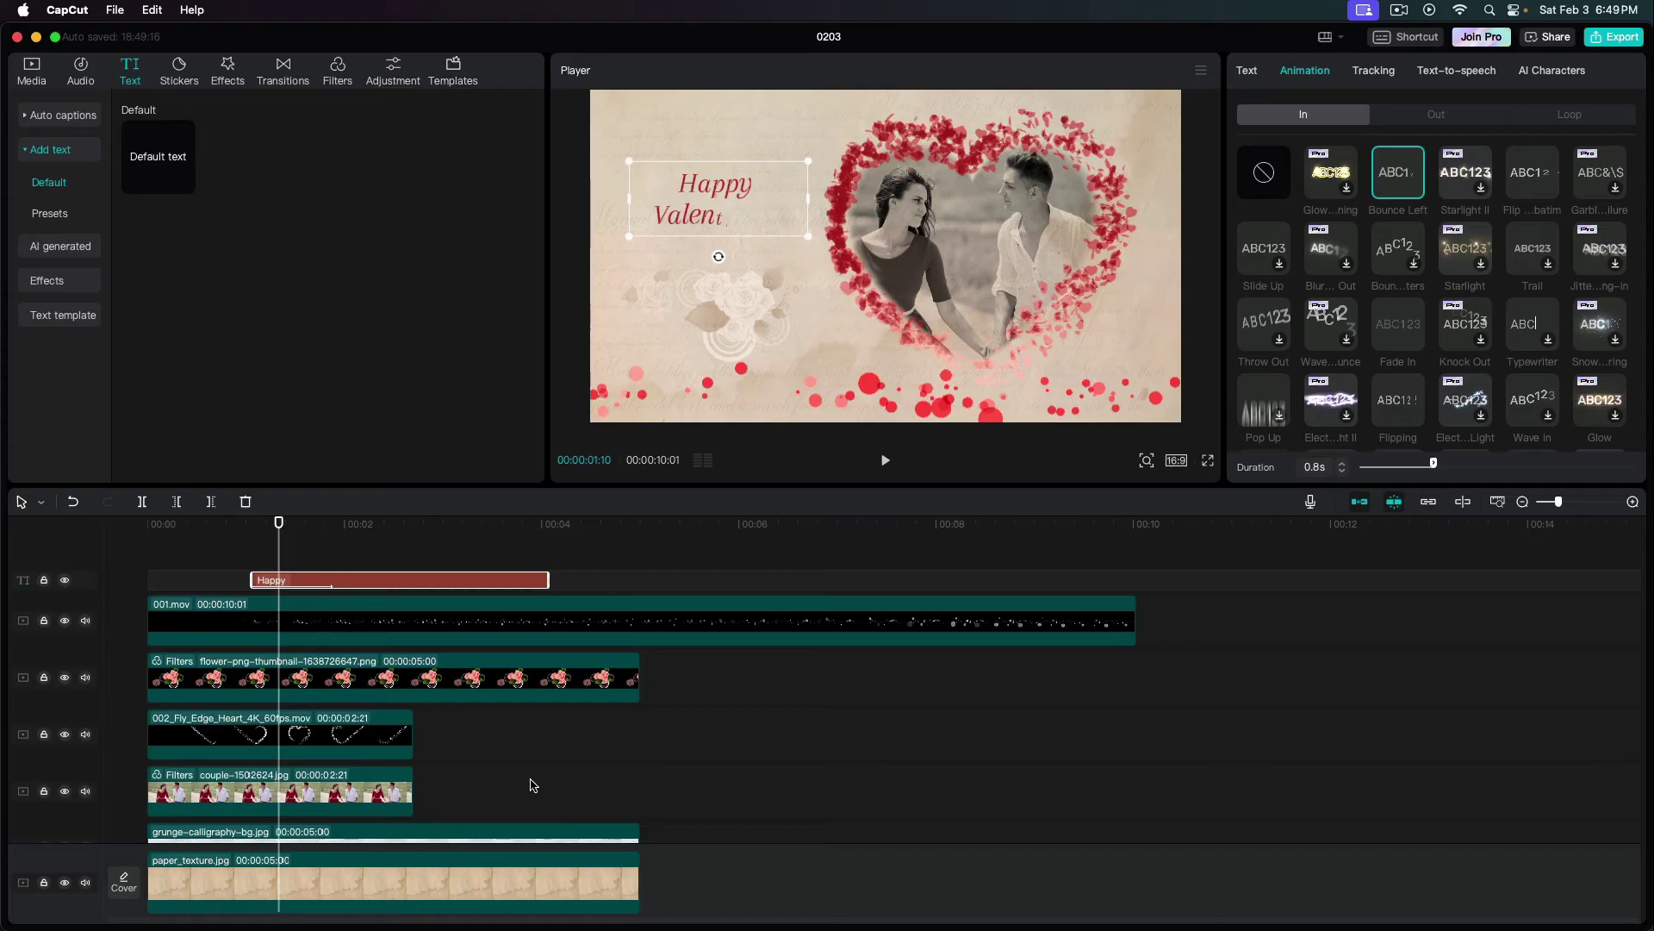
Add bride-1255520.jpg after the couple photo with a duplicated heart frame, trimming the photo to match
{"action": "left_click", "coordinate": [31, 71]}
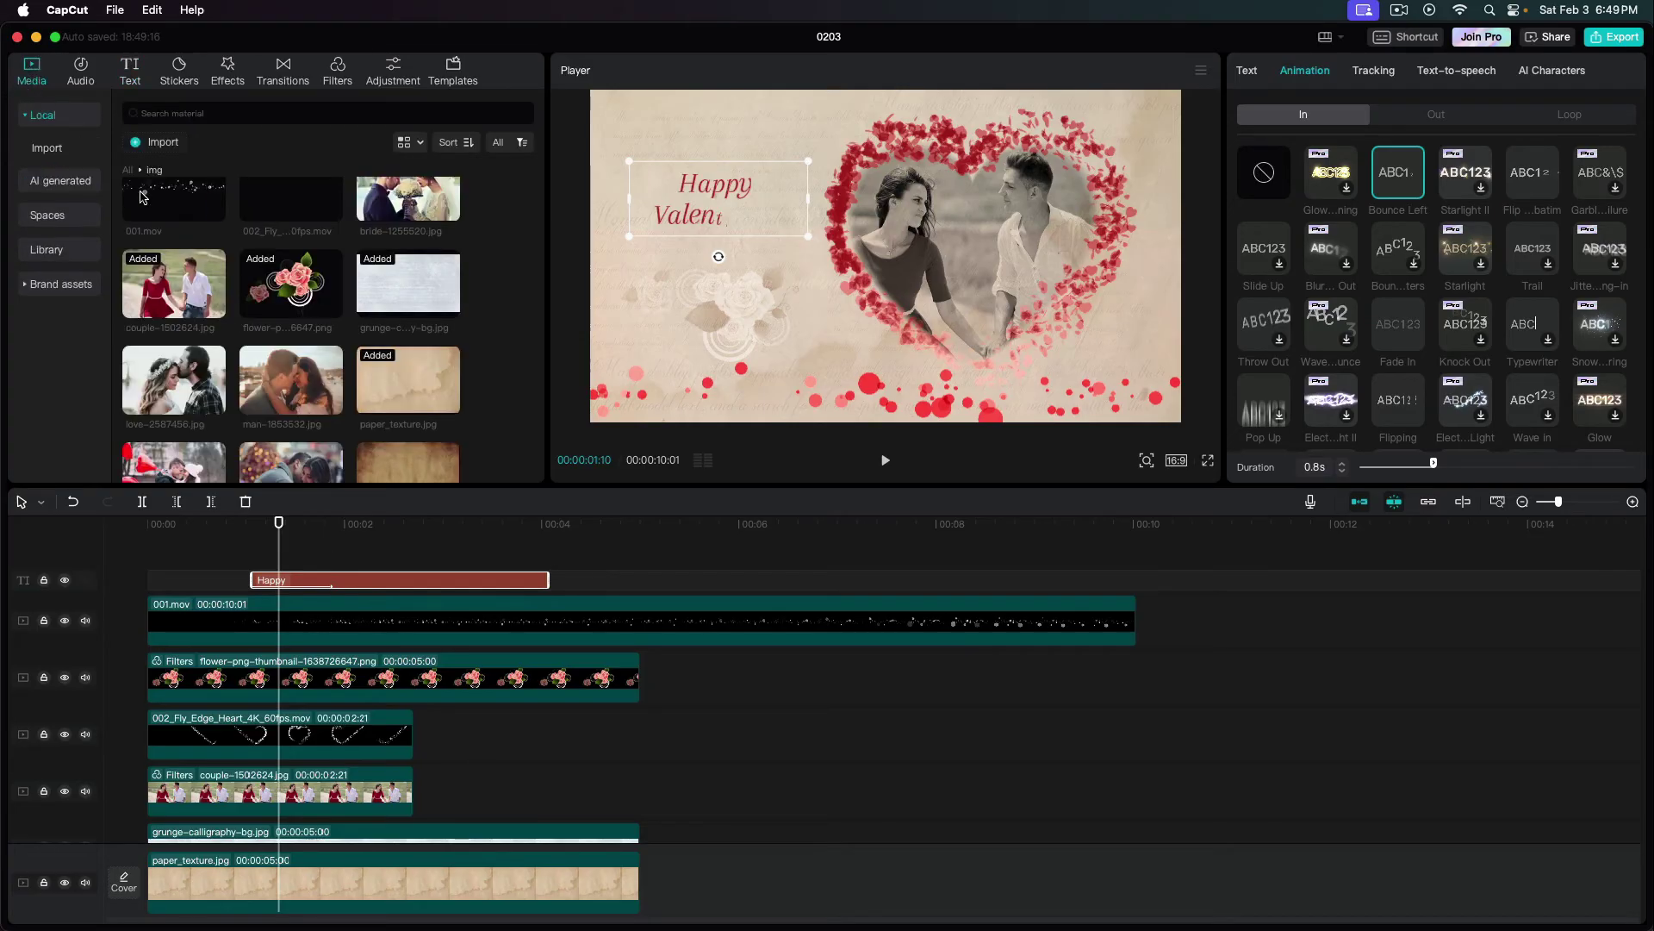
{"action": "mouse_move", "coordinate": [407, 197]}
{"action": "left_click_drag", "start_coordinate": [407, 202], "coordinate": [421, 792]}
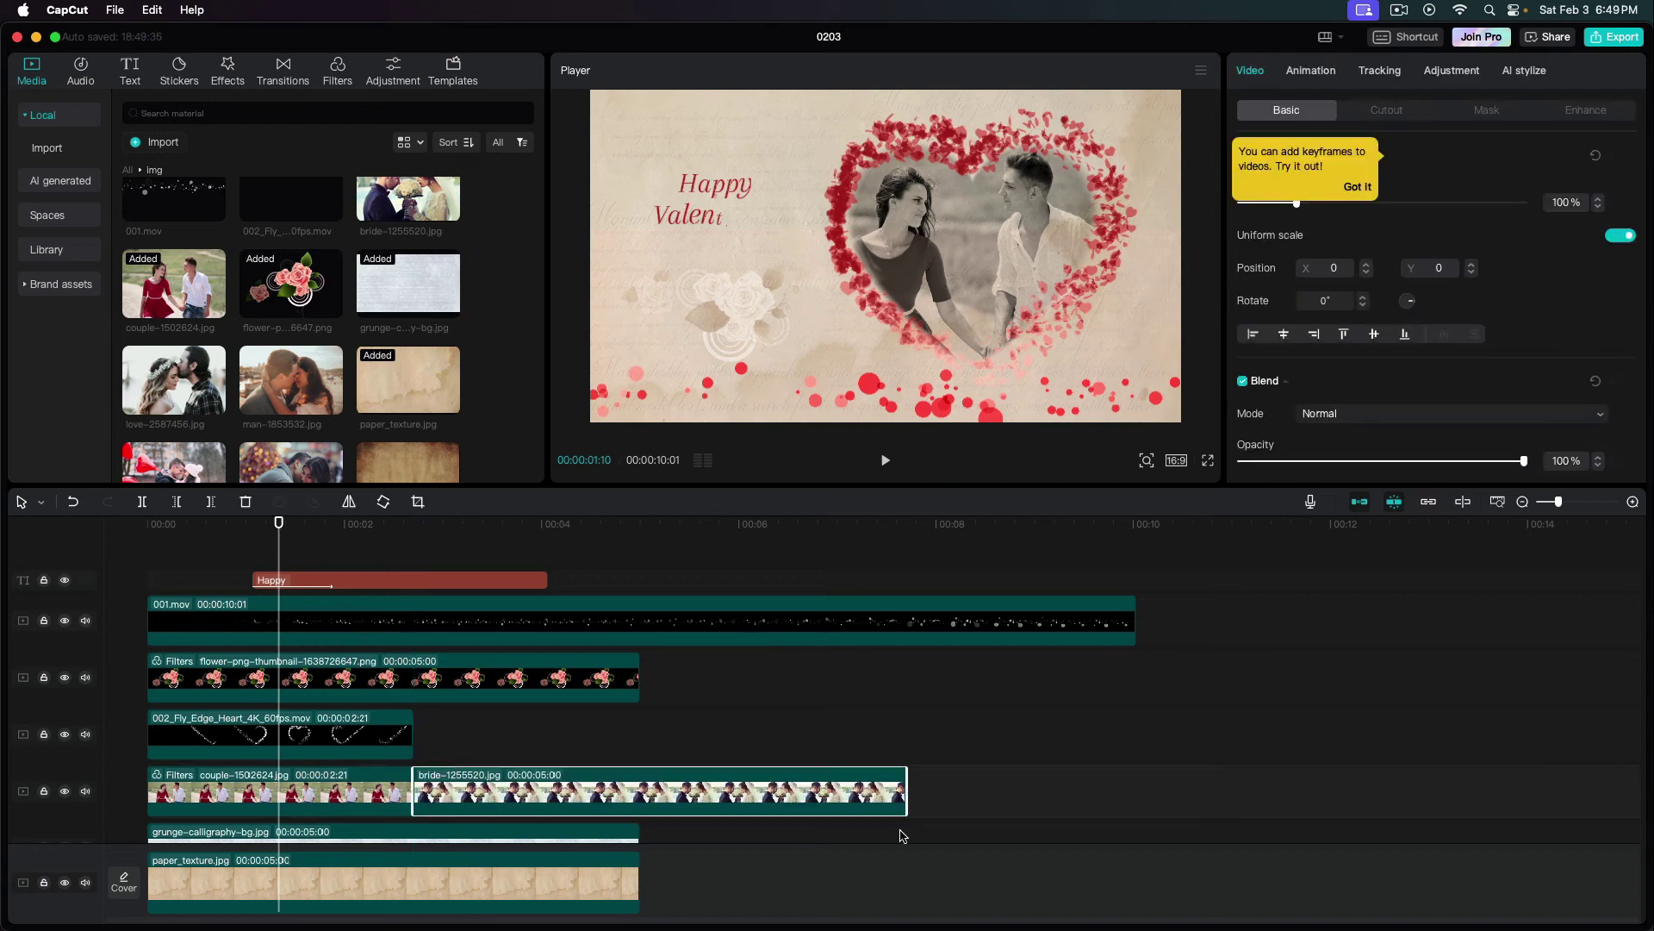
{"action": "left_click", "coordinate": [342, 734]}
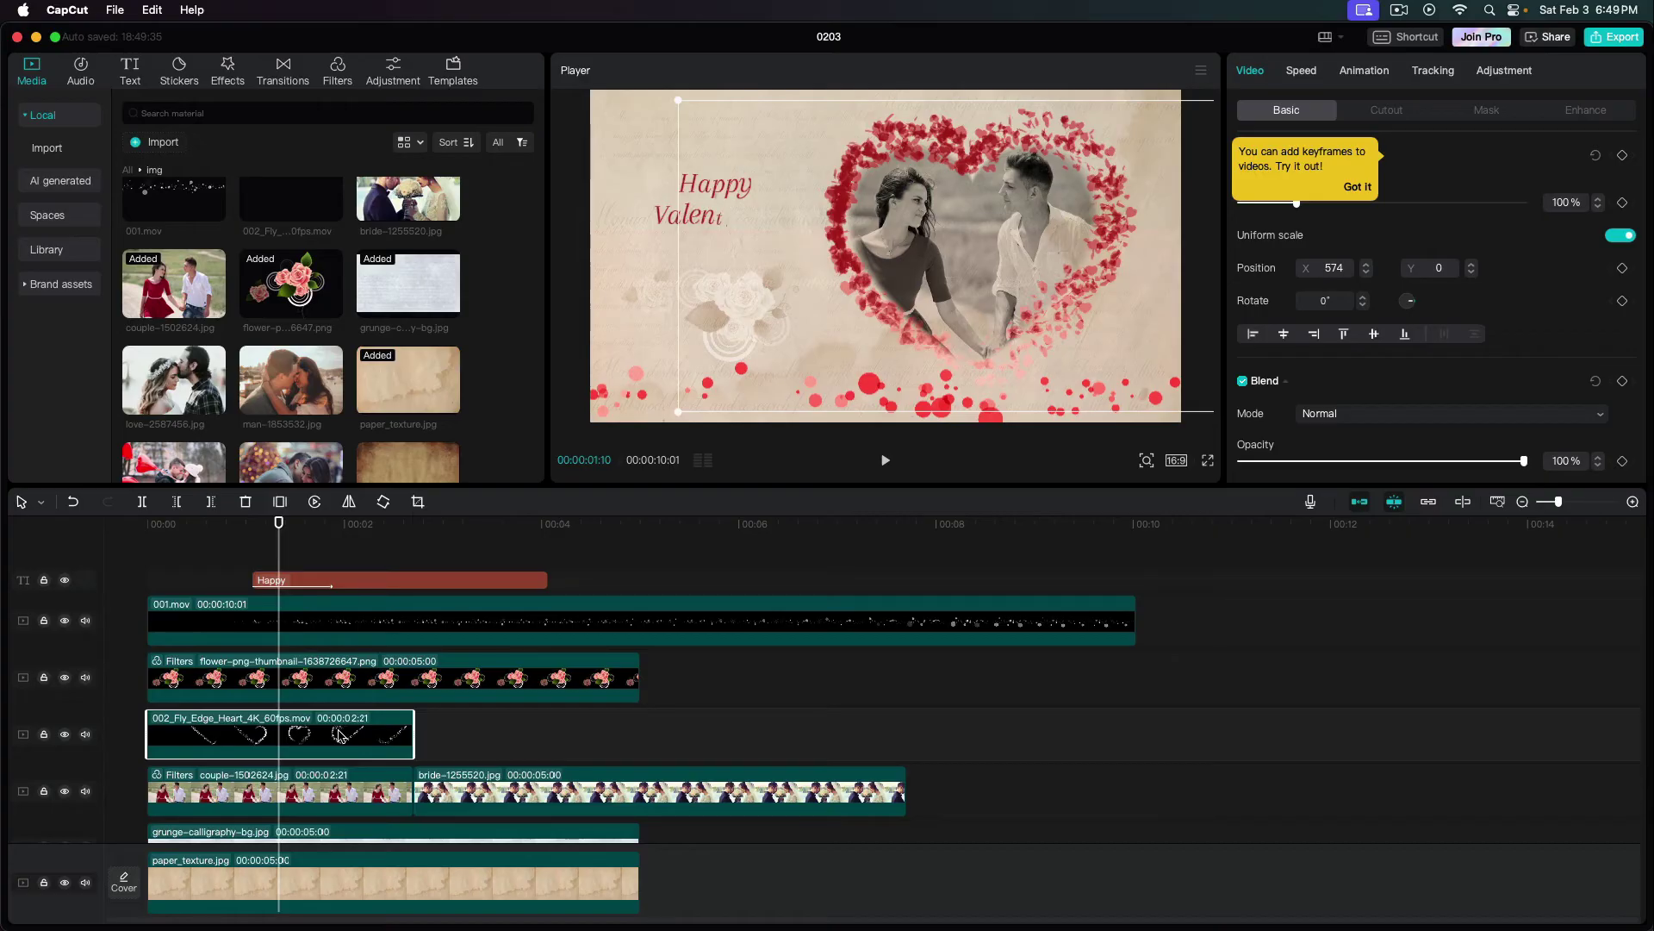
{"action": "left_click_drag", "start_coordinate": [339, 734], "coordinate": [607, 739], "text": "alt"}
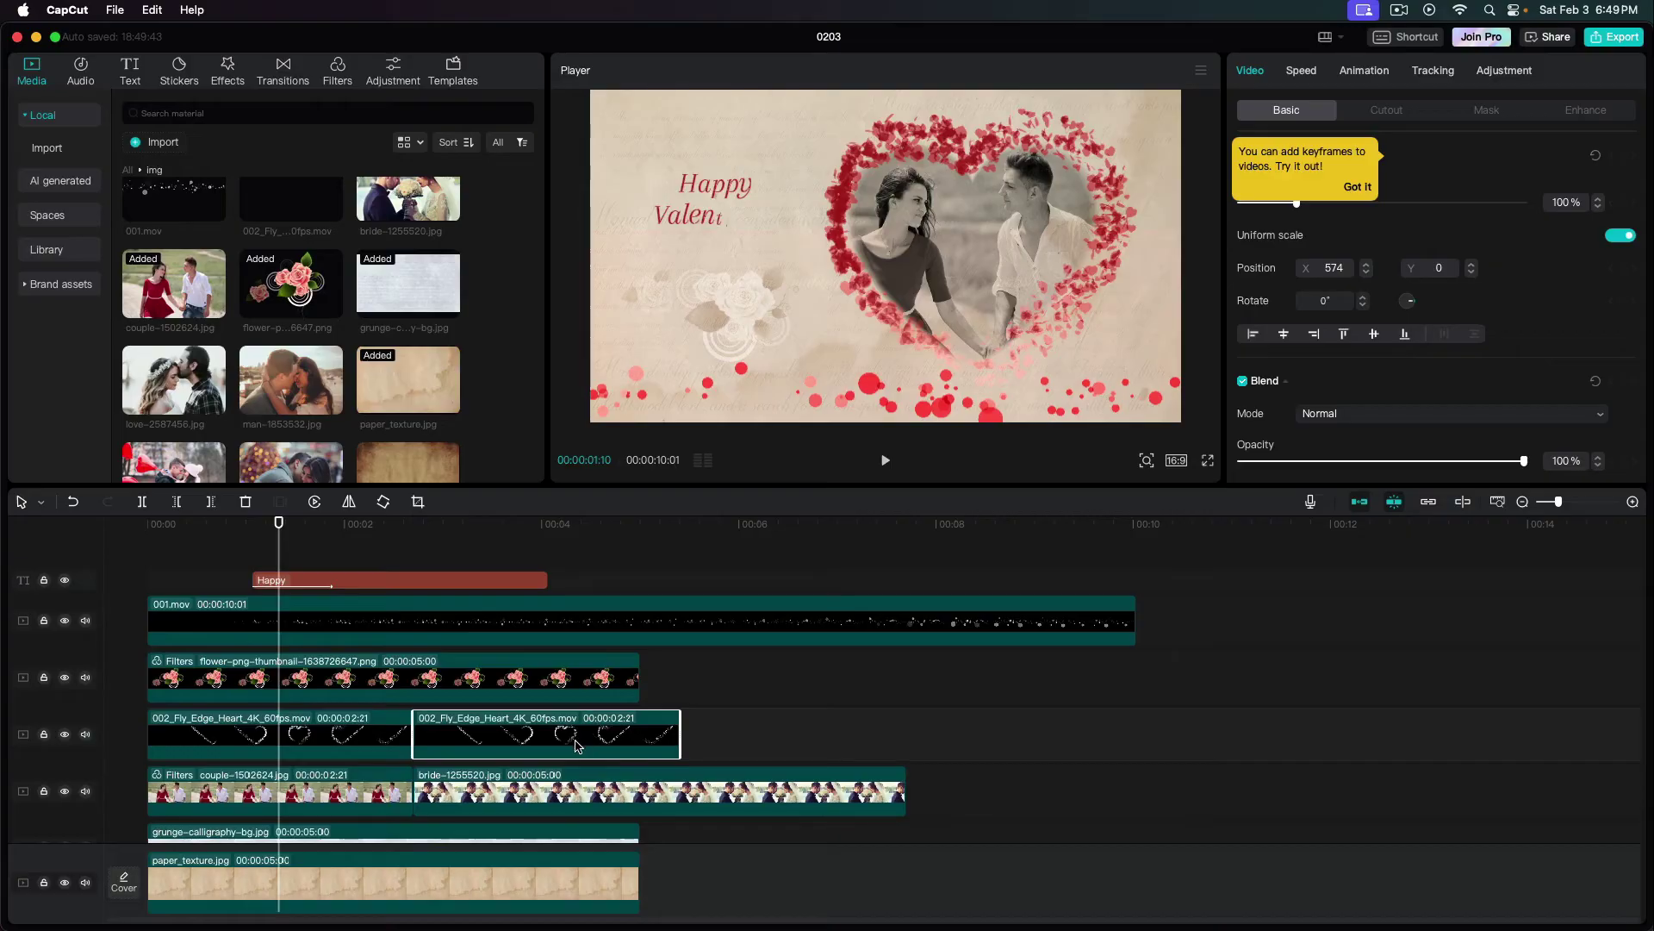
{"action": "left_click_drag", "start_coordinate": [902, 795], "coordinate": [678, 794]}
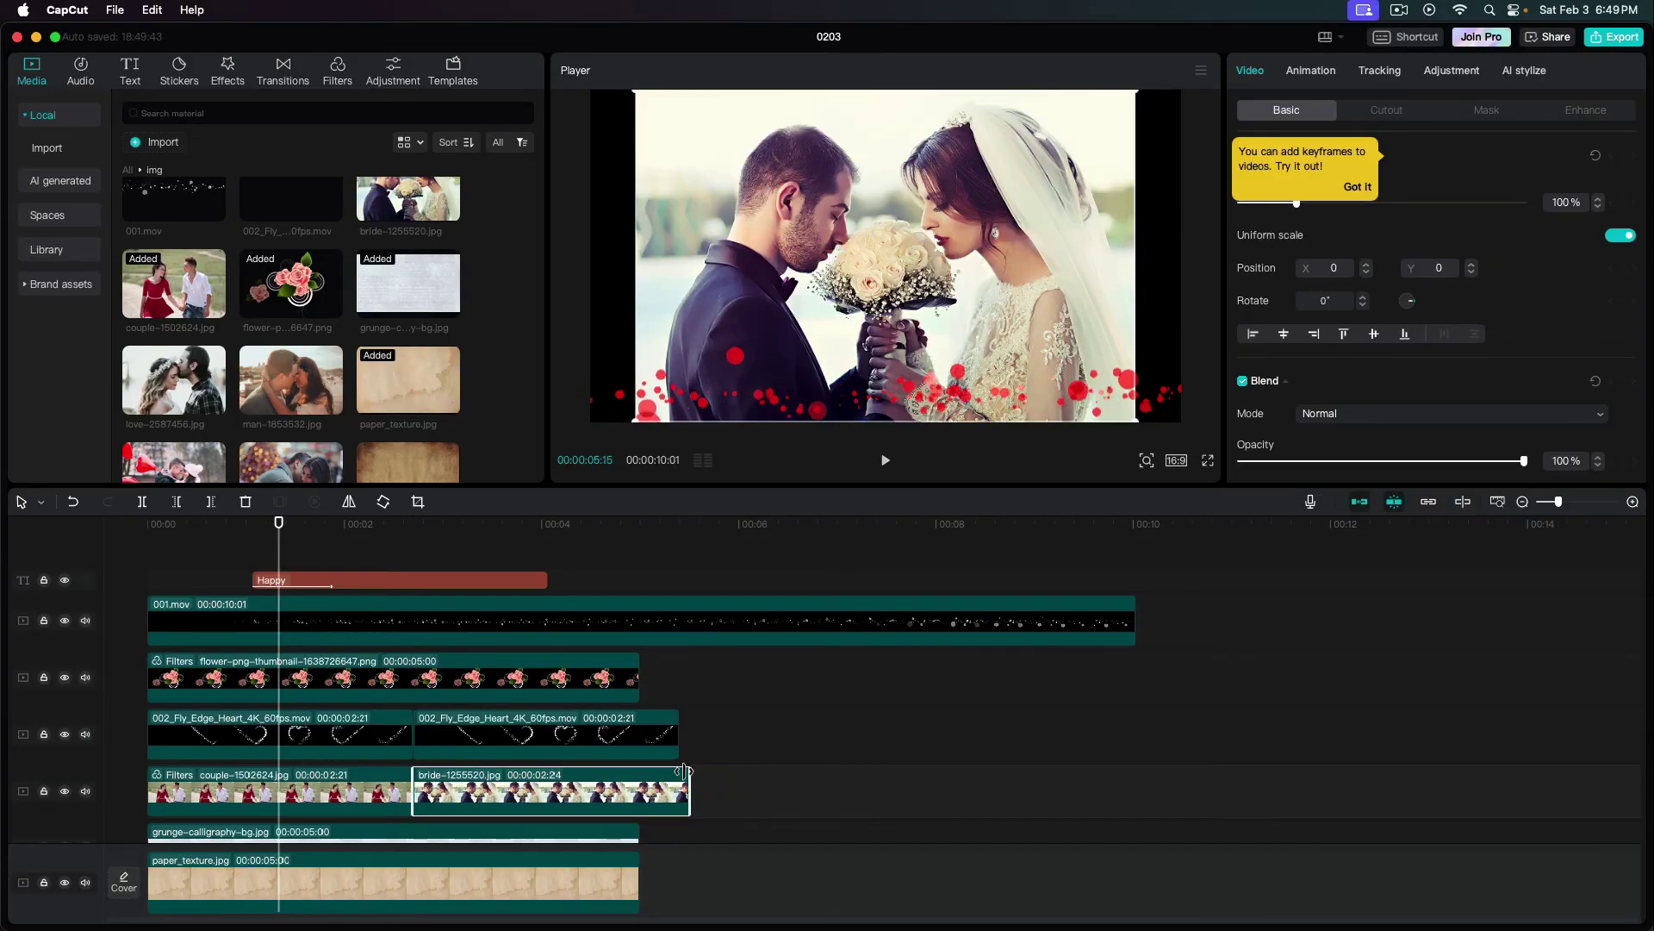
Extend the paper texture and grunge calligraphy backgrounds to 8.4 seconds to cover the bride scene
{"action": "left_click", "coordinate": [630, 881]}
{"action": "left_click_drag", "start_coordinate": [634, 881], "coordinate": [977, 881]}
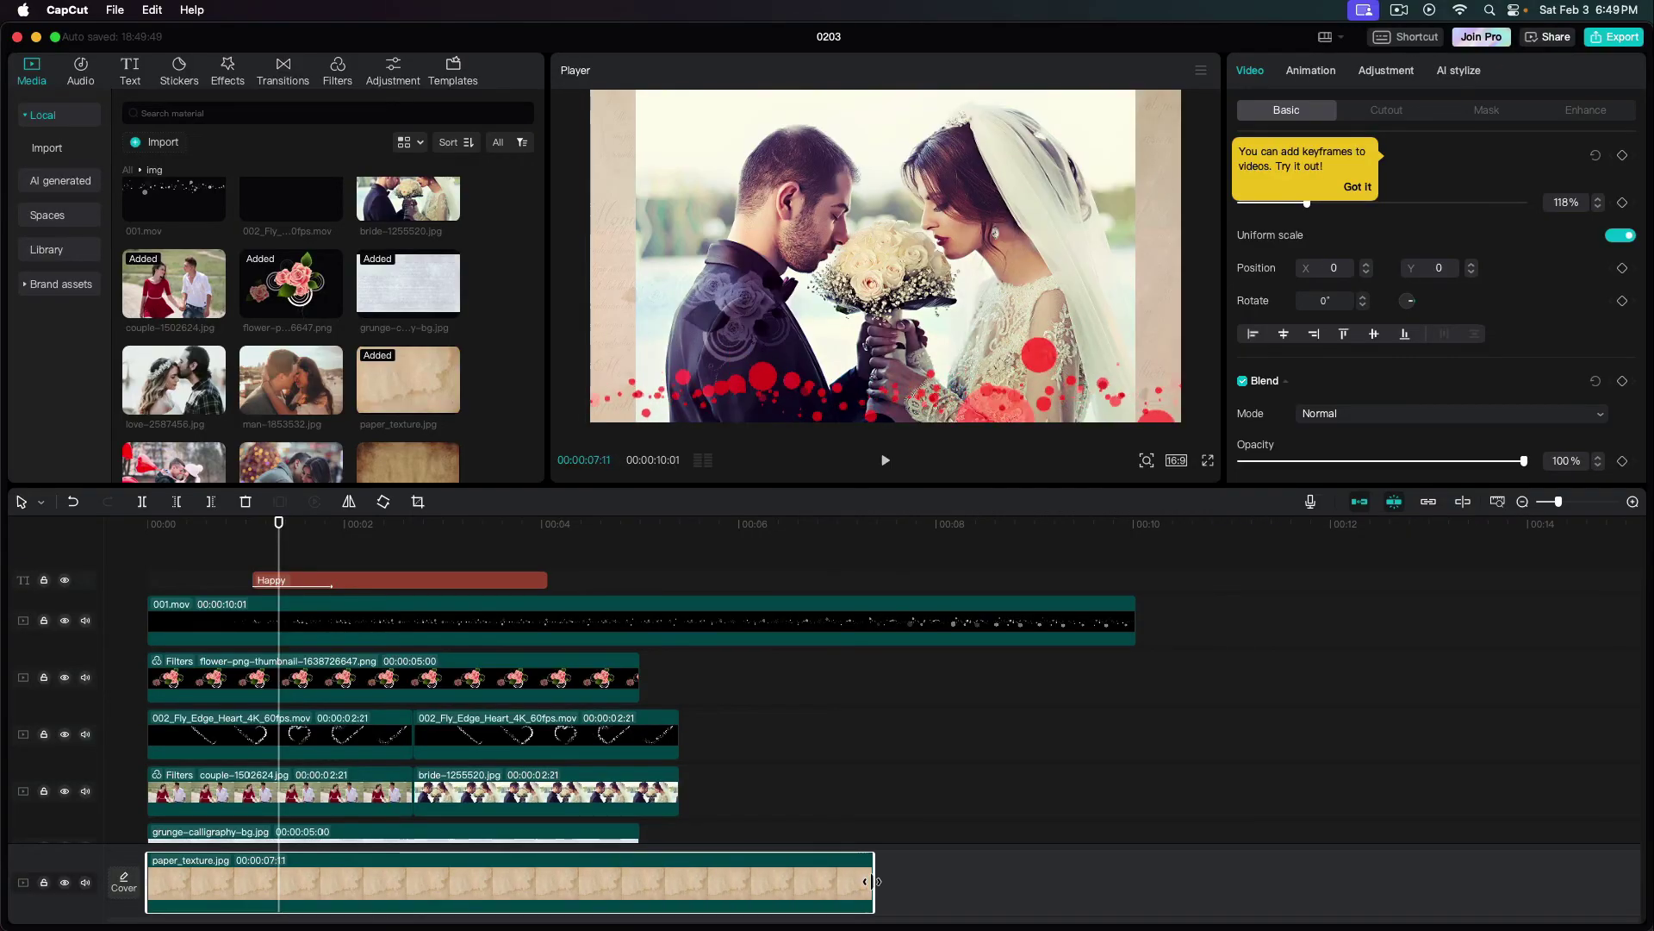
{"action": "left_click", "coordinate": [620, 835]}
{"action": "left_click_drag", "start_coordinate": [643, 836], "coordinate": [980, 835]}
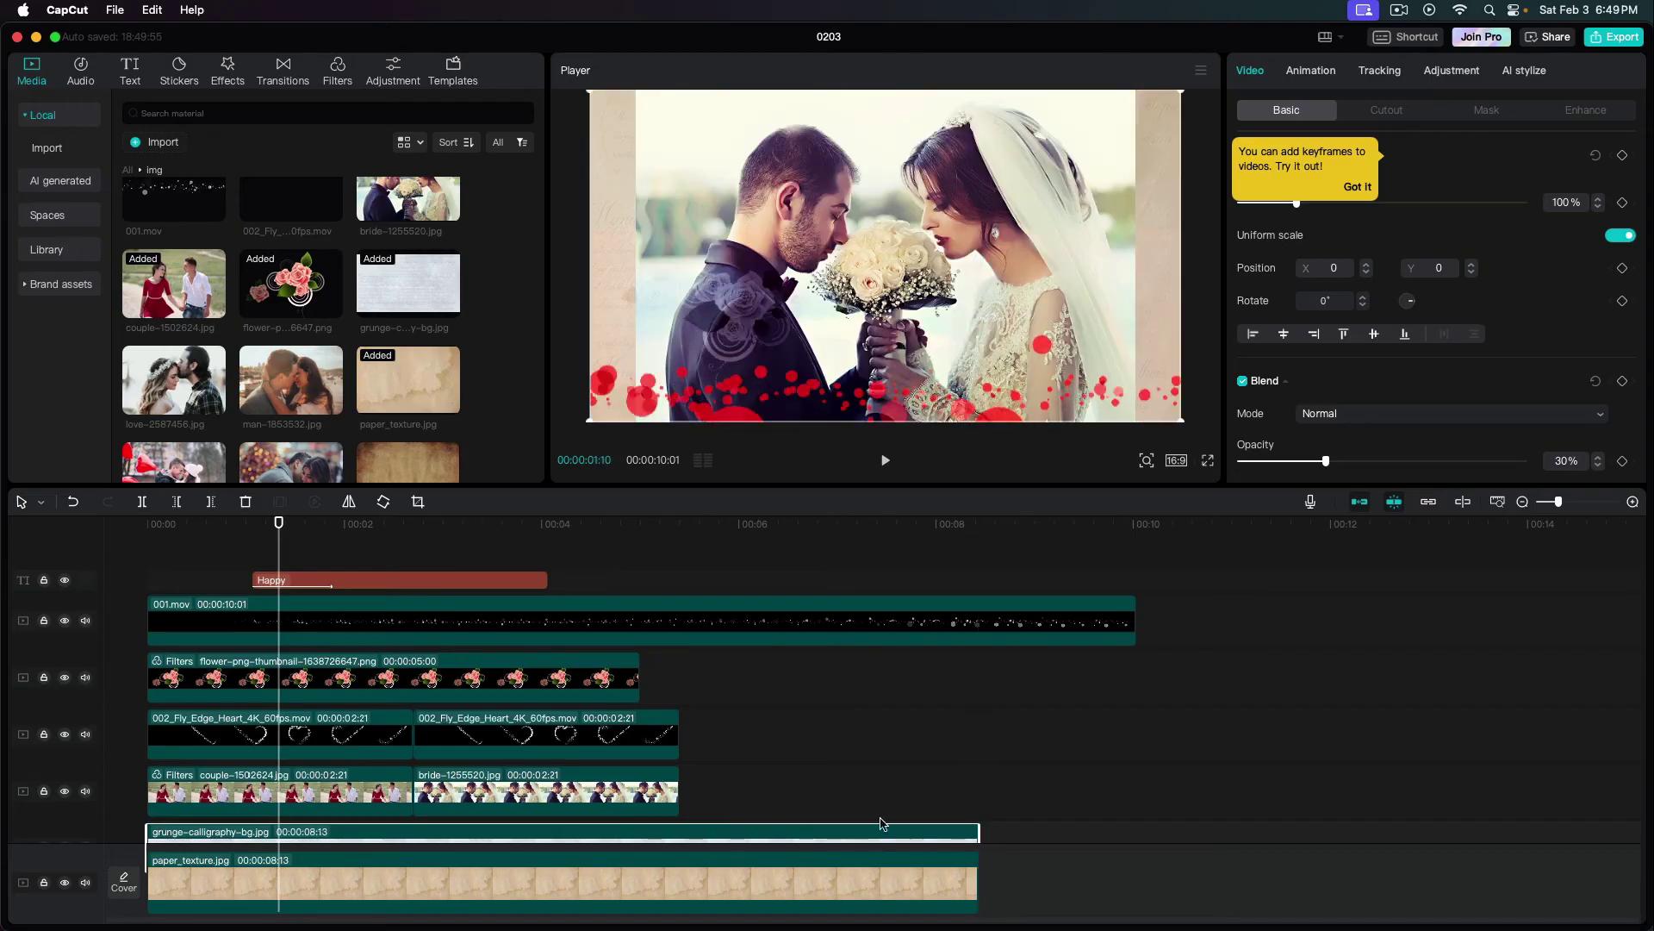
{"action": "left_click", "coordinate": [521, 530]}
Give the bride photo the Mono BW 3 filter and Multiply blend, then shift it right
{"action": "left_click", "coordinate": [561, 778]}
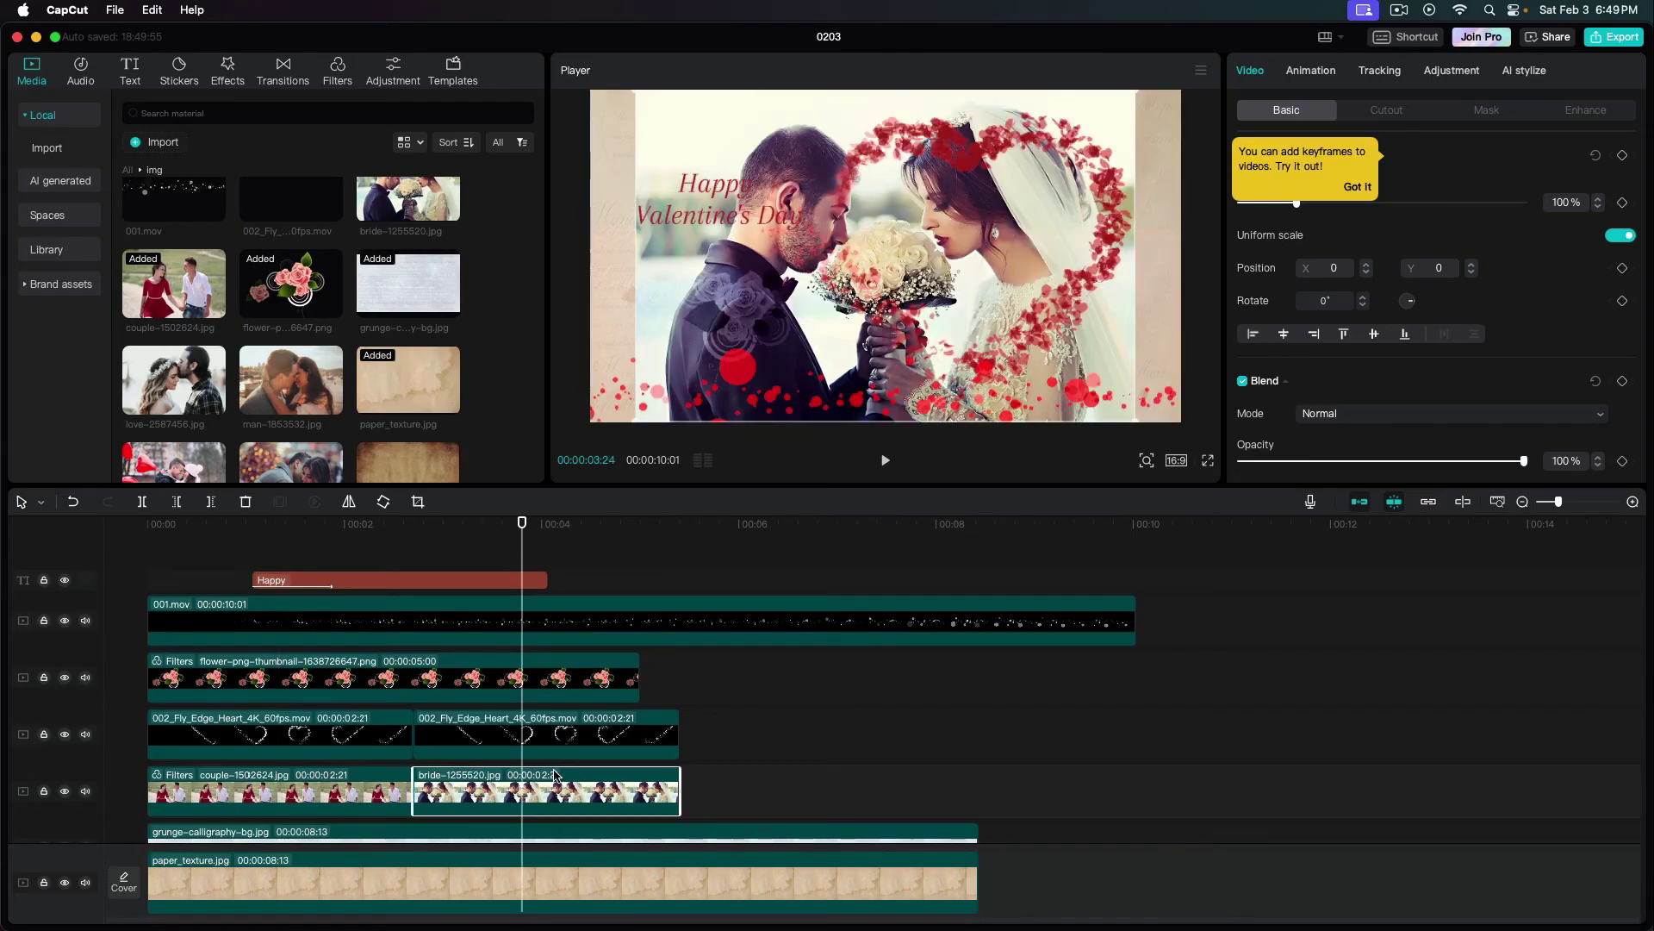
{"action": "left_click", "coordinate": [336, 71]}
{"action": "left_click", "coordinate": [44, 302]}
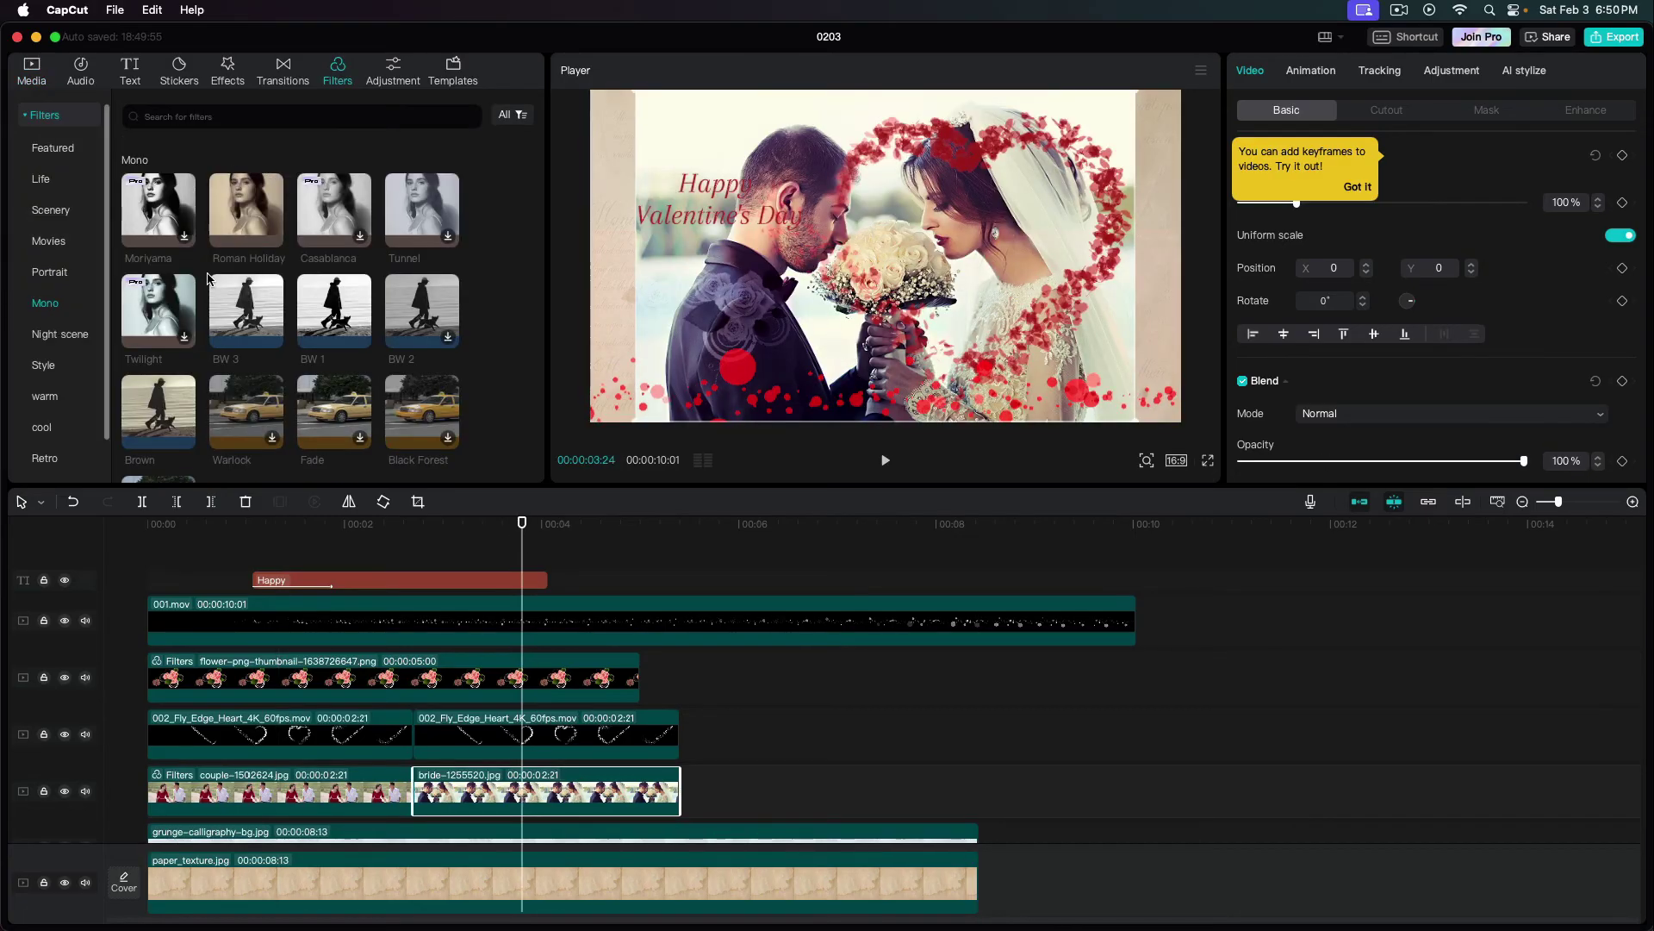
{"action": "left_click", "coordinate": [271, 337]}
{"action": "scroll", "coordinate": [1382, 291], "scroll_direction": "down", "scroll_amount": 5}
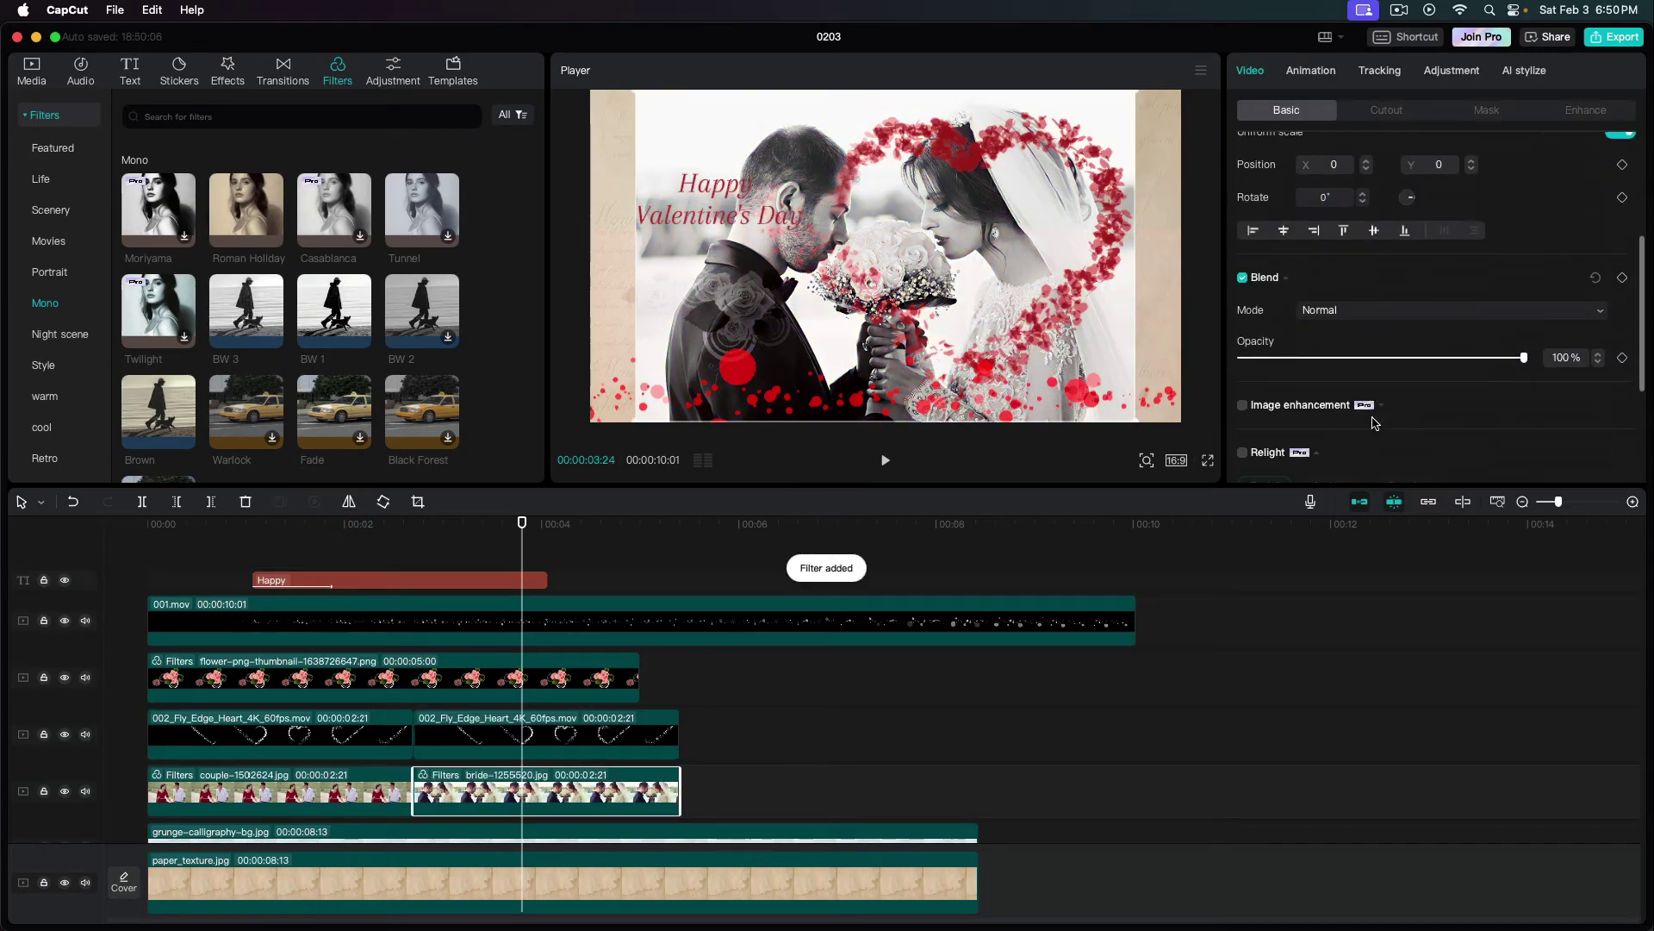
{"action": "scroll", "coordinate": [1382, 291], "scroll_direction": "up", "scroll_amount": 5}
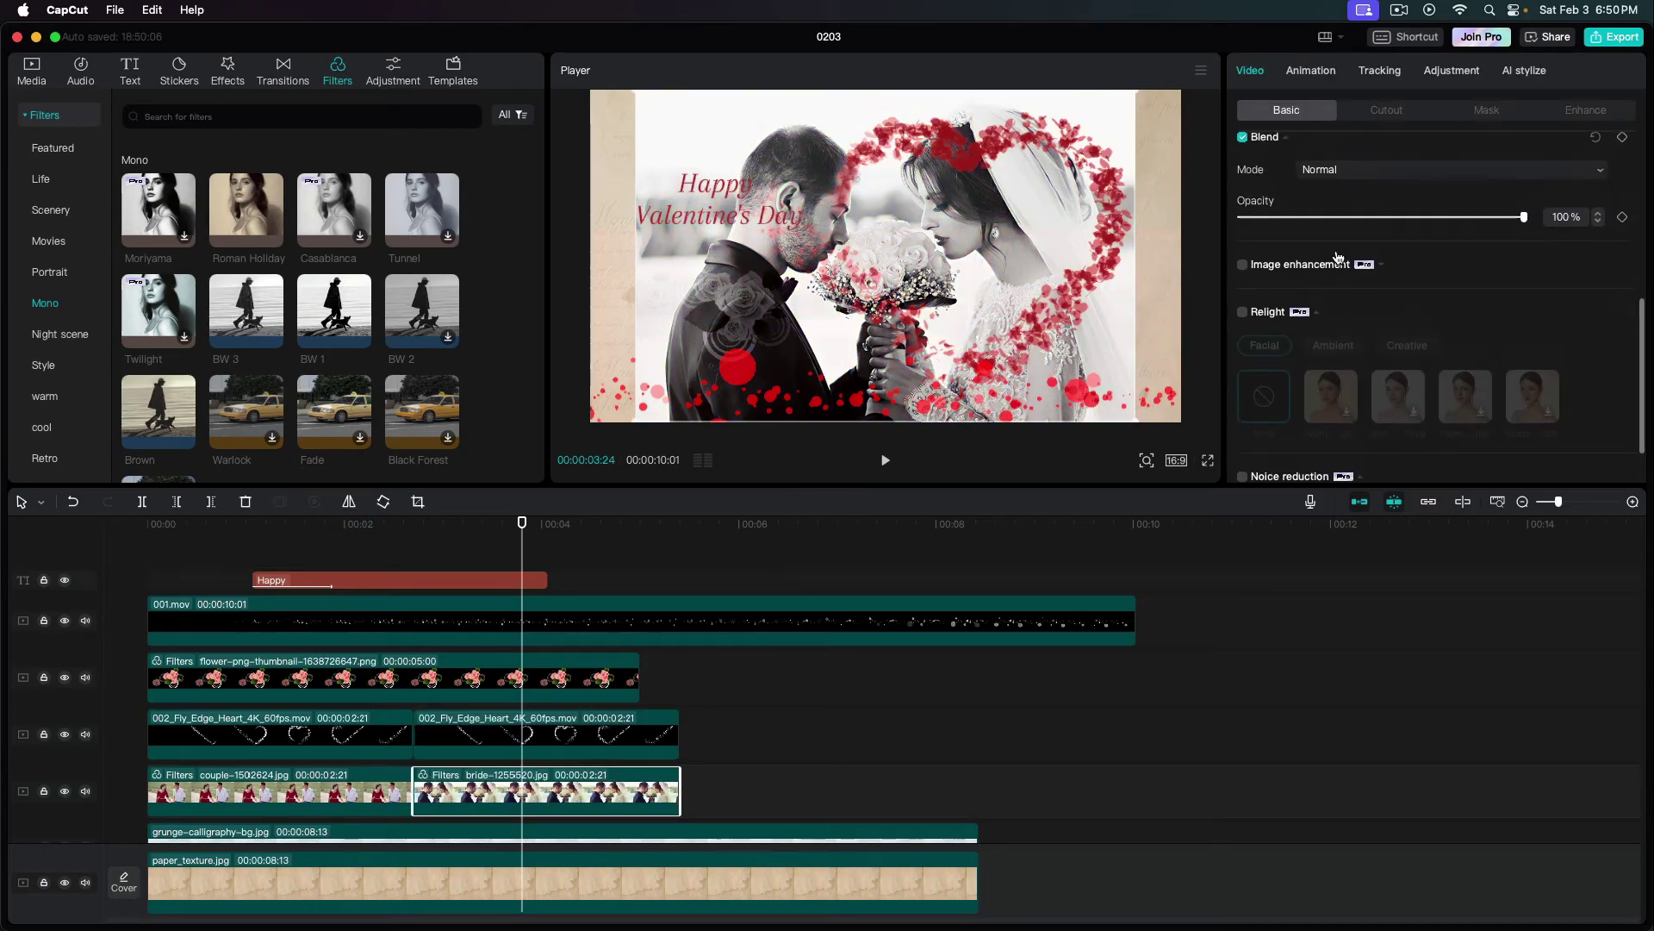
{"action": "left_click", "coordinate": [1337, 170]}
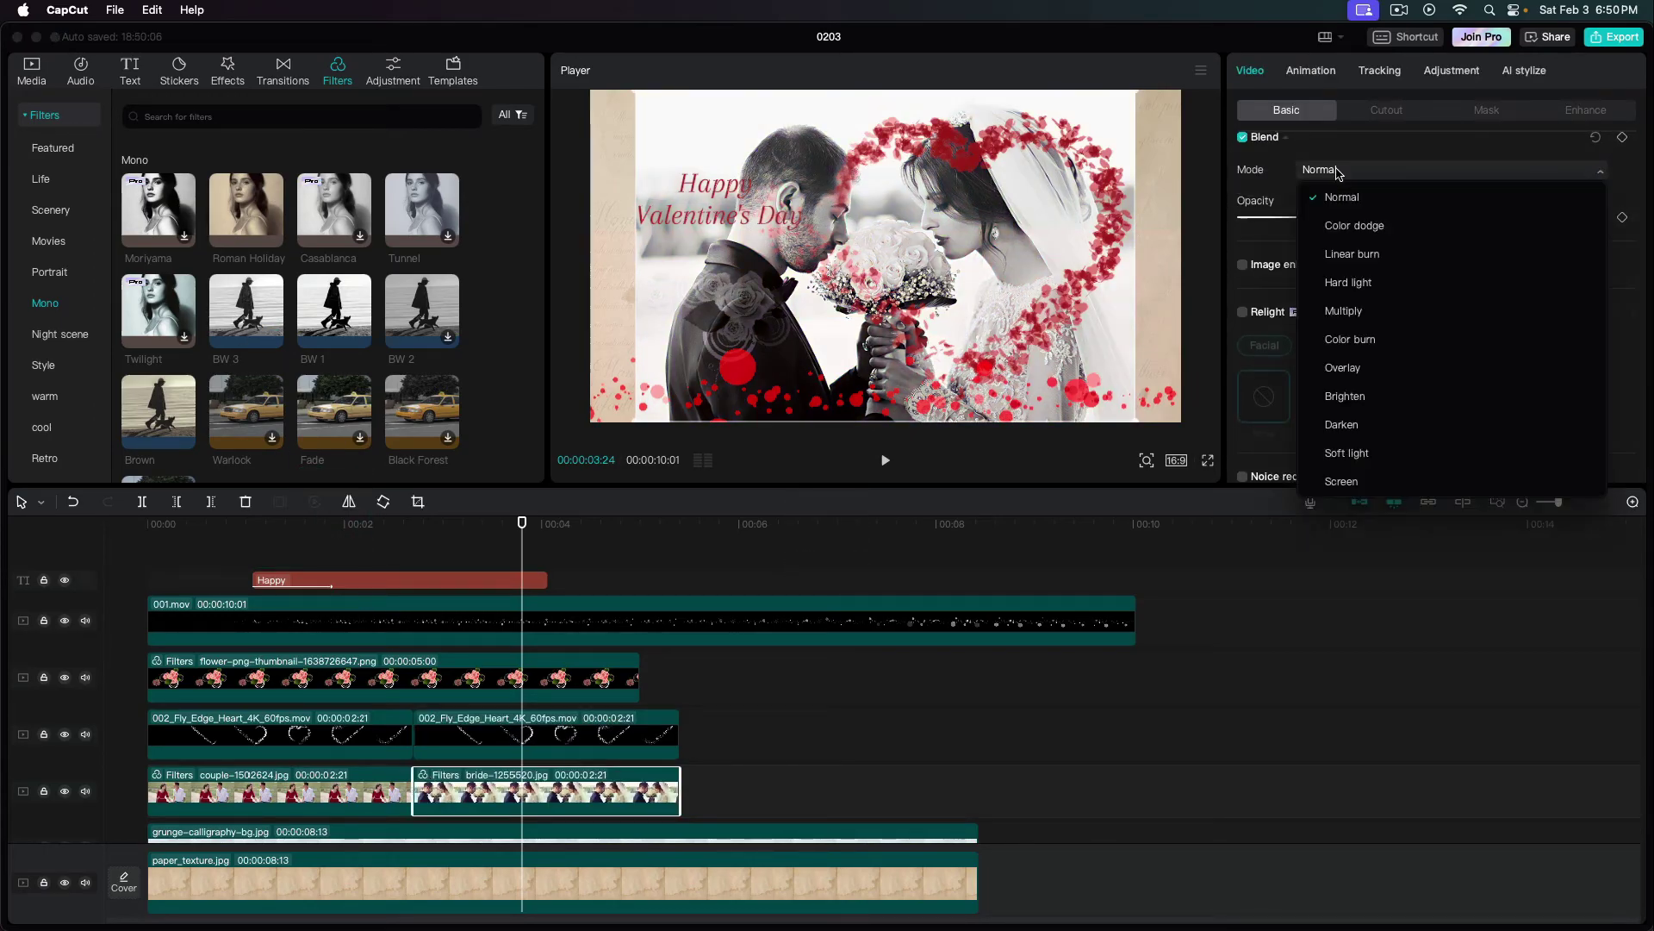
{"action": "left_click", "coordinate": [1344, 310]}
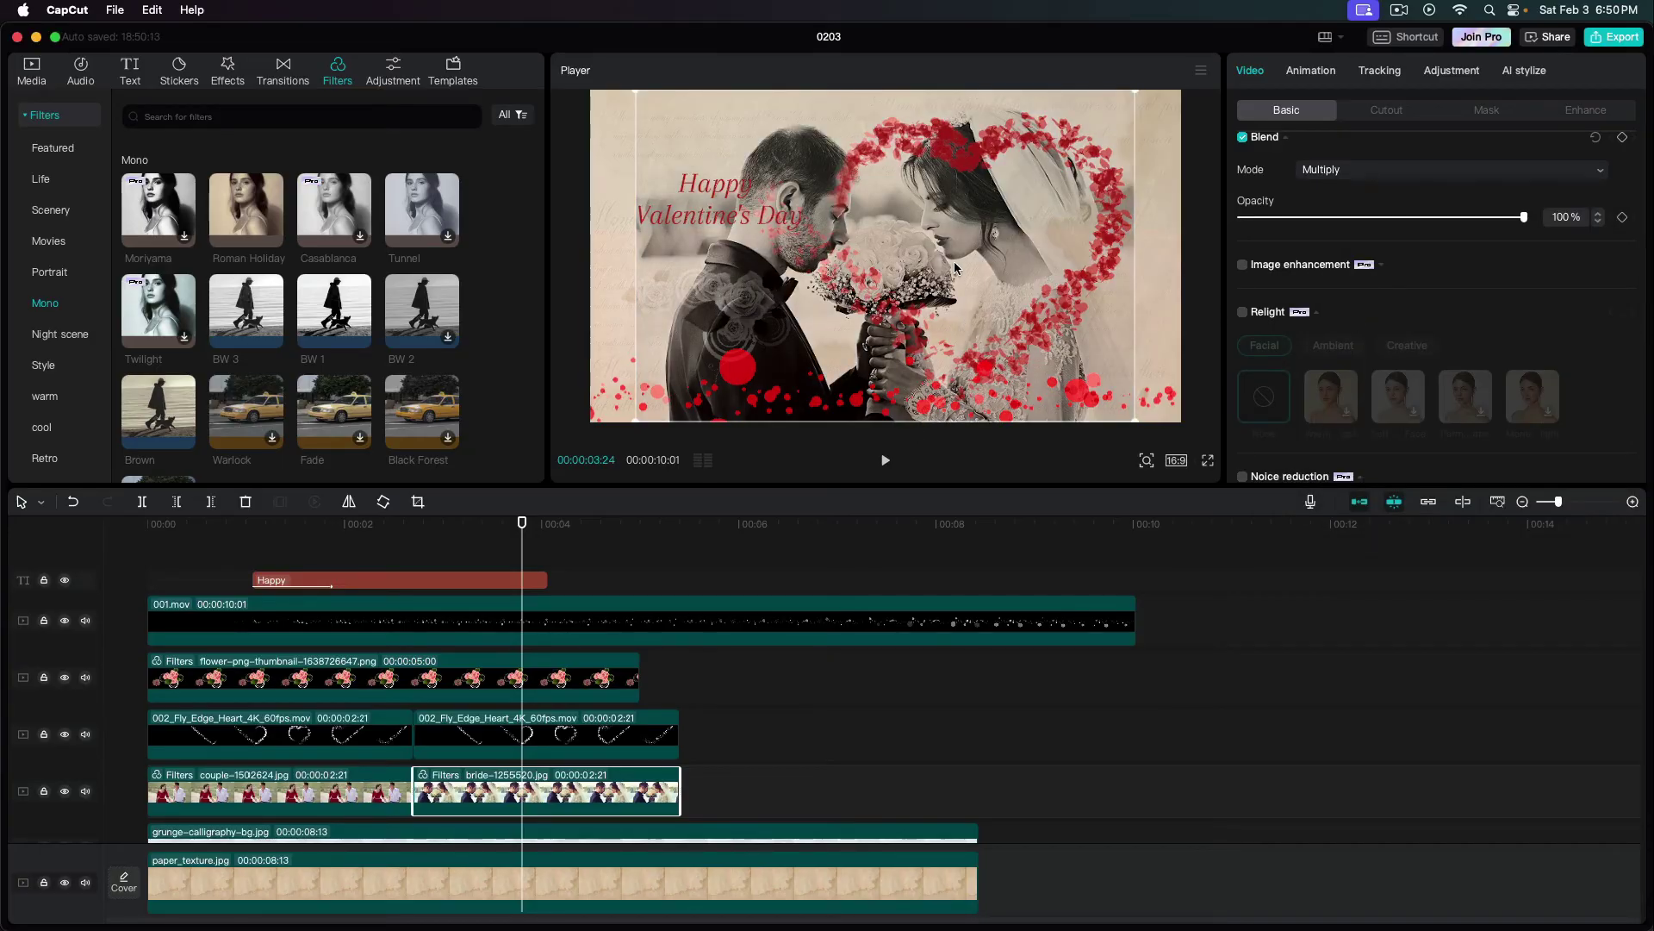
{"action": "left_click_drag", "start_coordinate": [921, 262], "coordinate": [990, 257]}
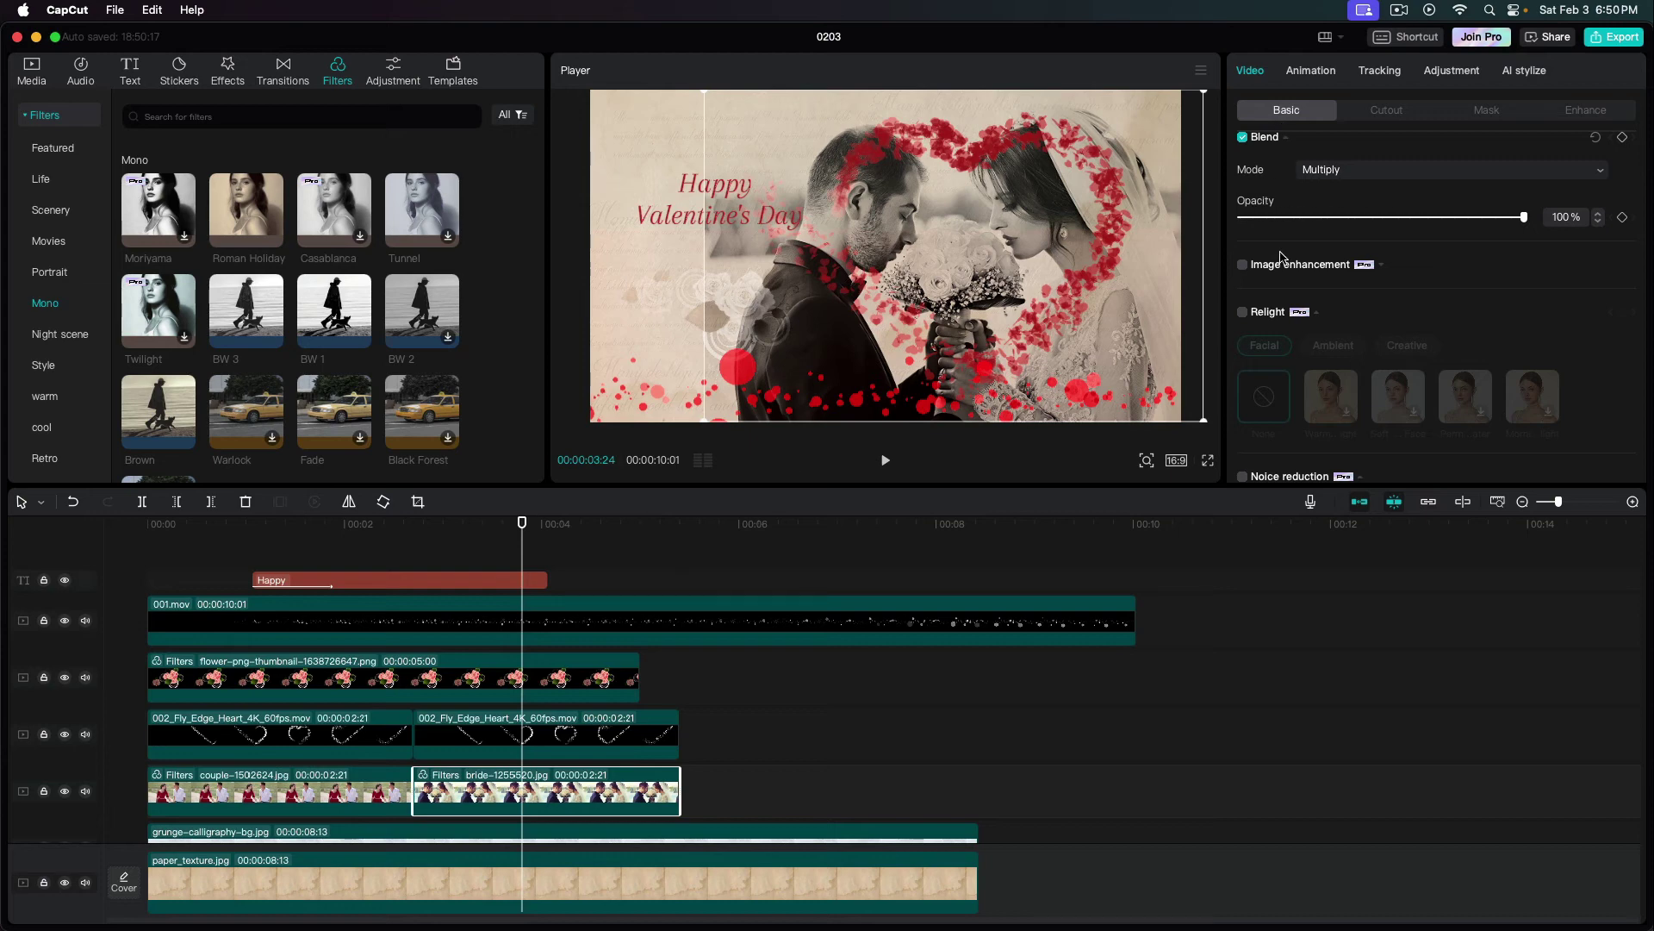
{"action": "scroll", "coordinate": [1279, 252], "scroll_direction": "up", "scroll_amount": 5}
Scale the bride photo to 72% and clip it with an enlarged, repositioned Heart mask
{"action": "left_click_drag", "start_coordinate": [1292, 330], "coordinate": [1281, 331]}
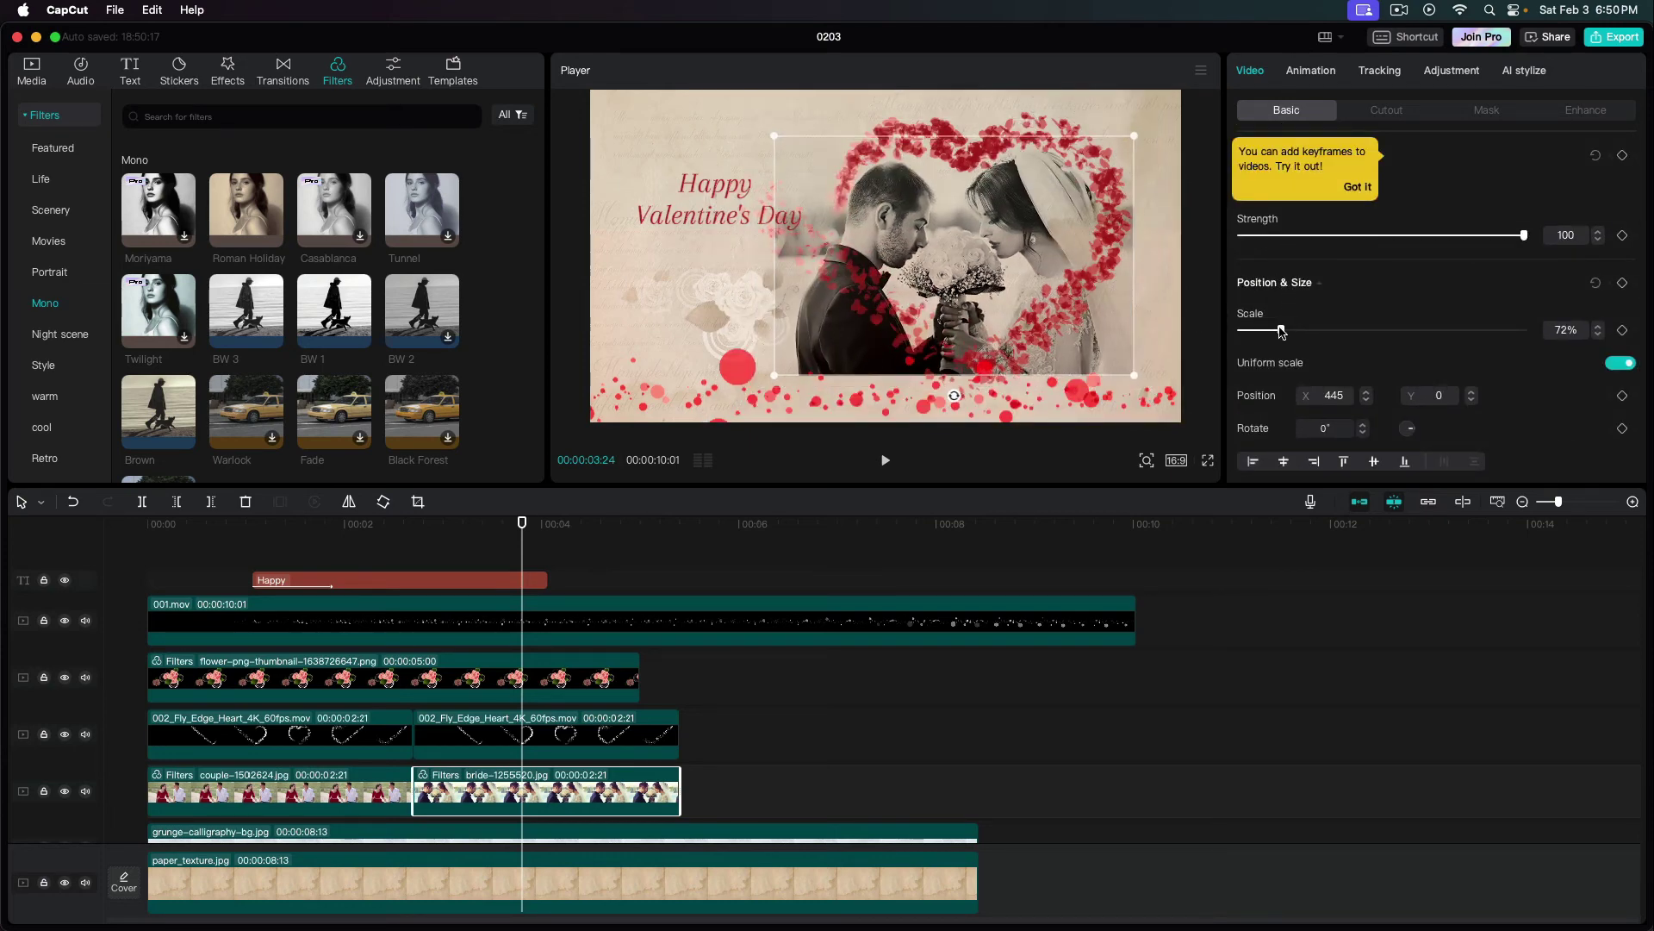
{"action": "left_click", "coordinate": [1484, 111]}
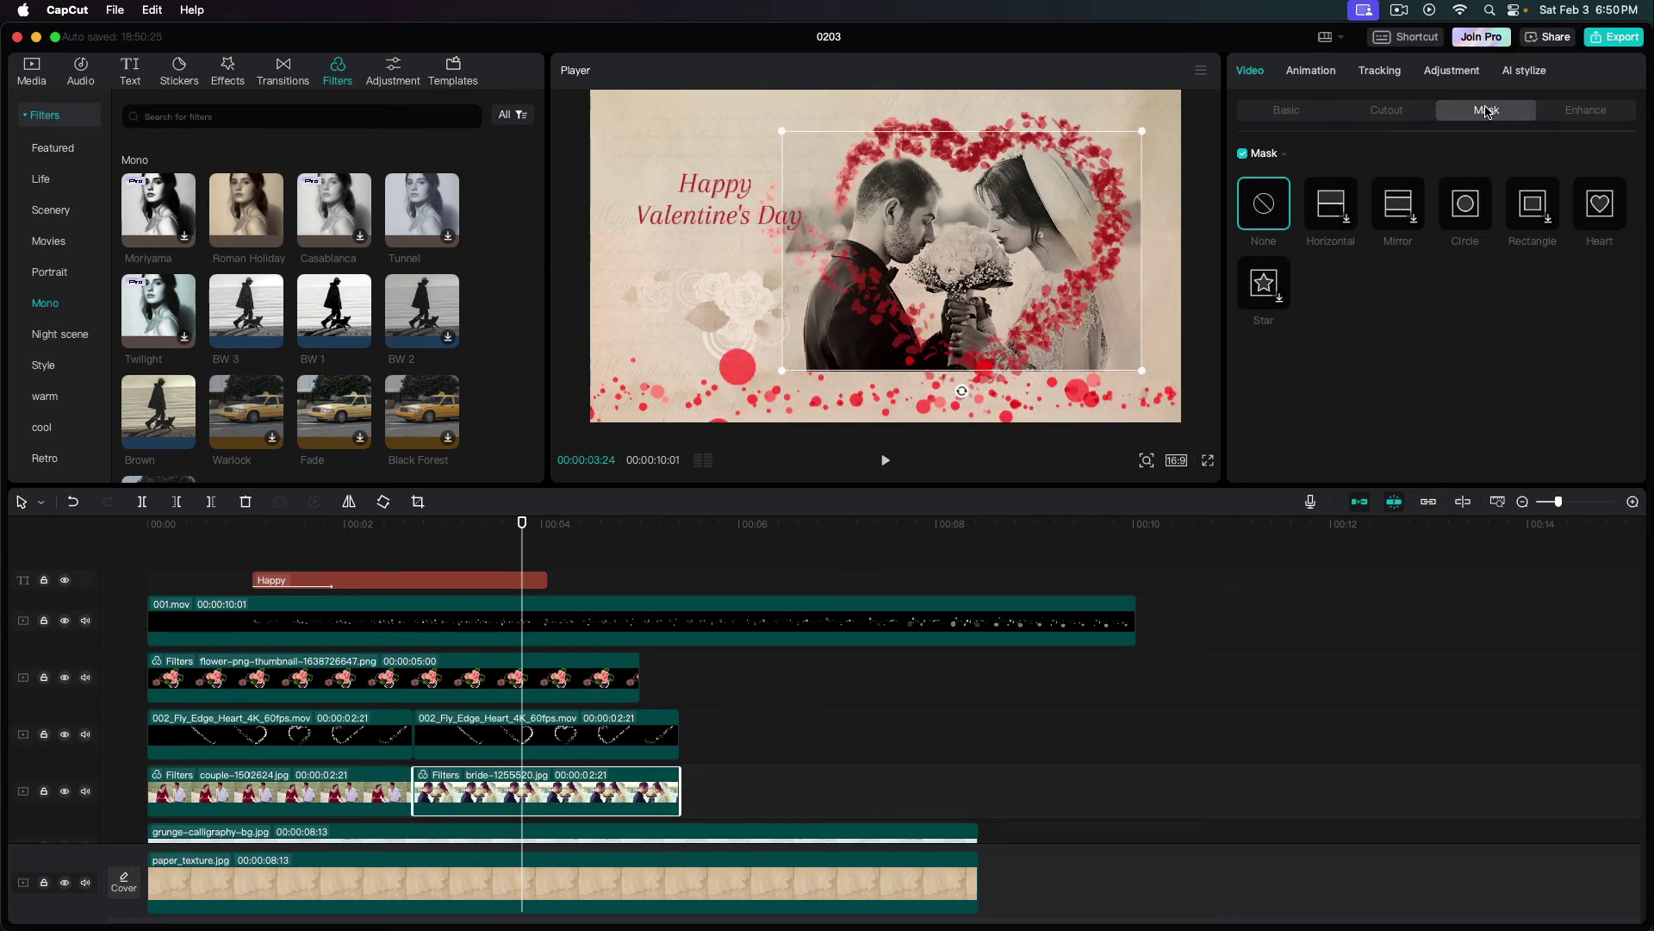
{"action": "left_click", "coordinate": [1600, 204]}
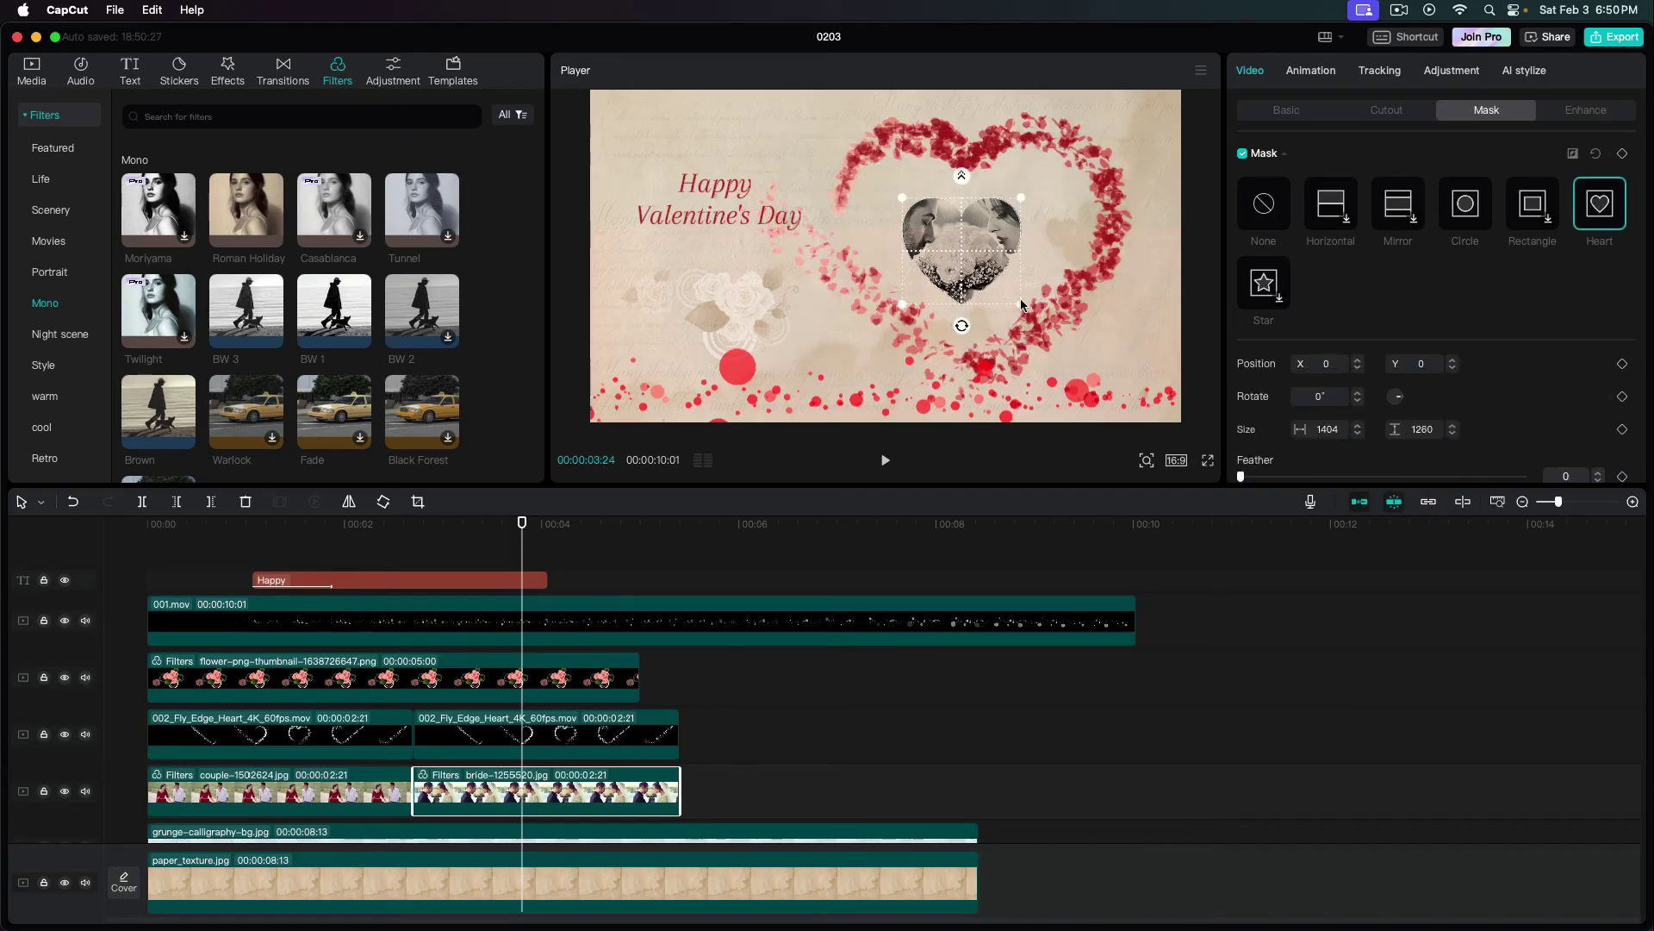
{"action": "left_click_drag", "start_coordinate": [1024, 307], "coordinate": [1085, 343]}
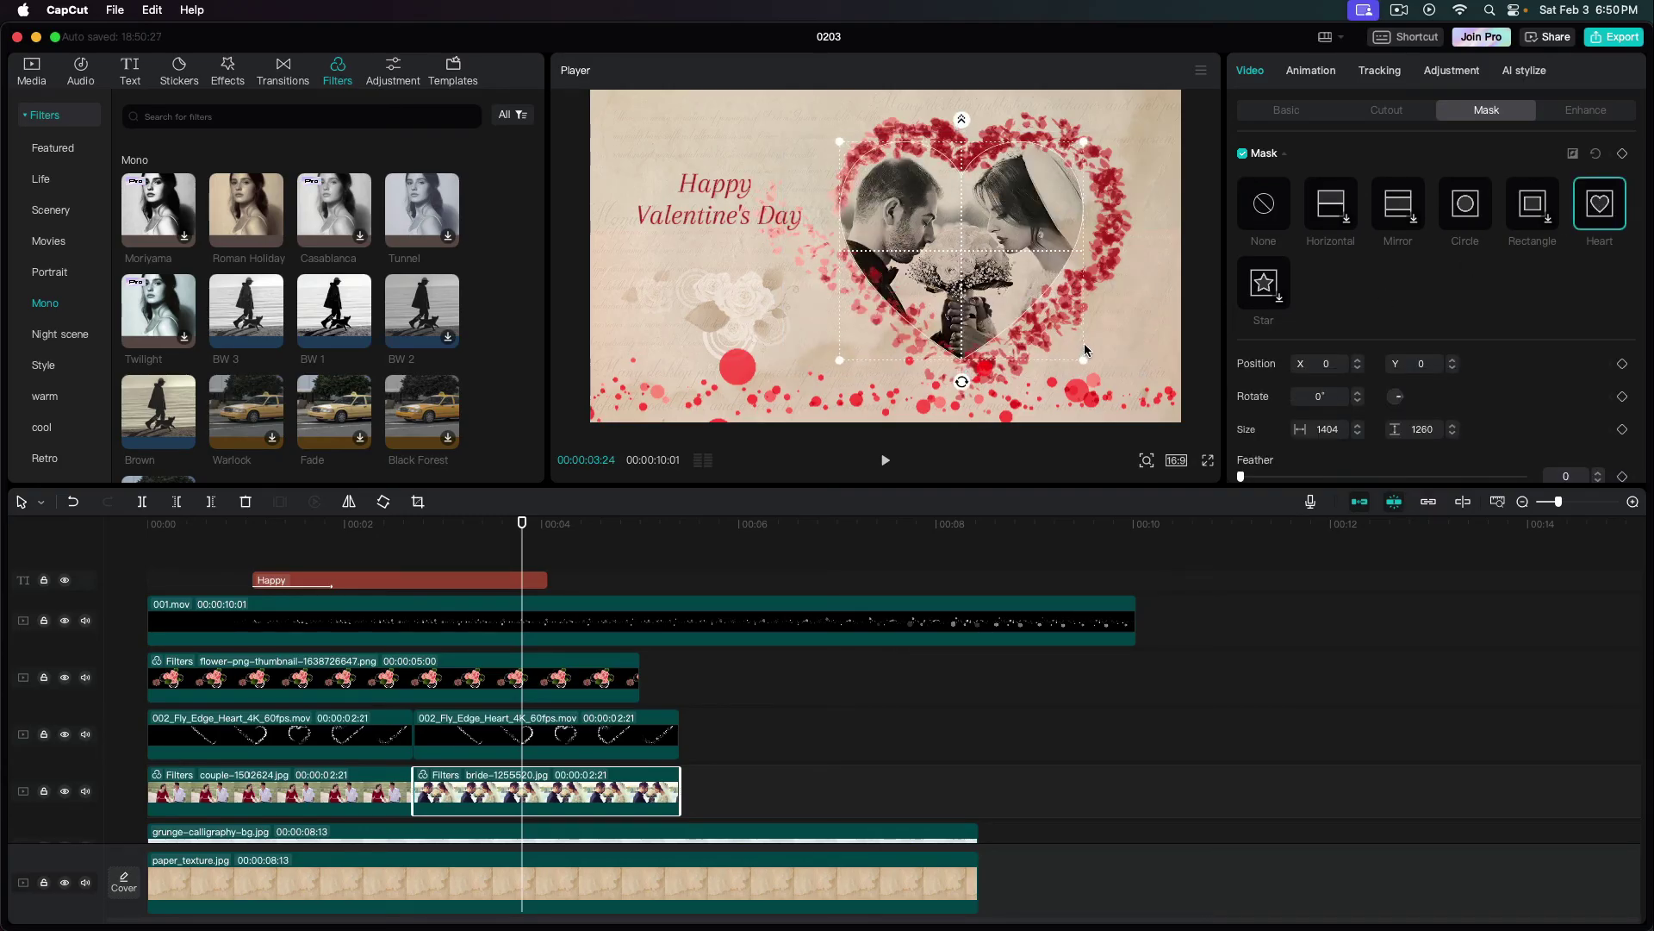
{"action": "left_click_drag", "start_coordinate": [1005, 282], "coordinate": [1017, 287]}
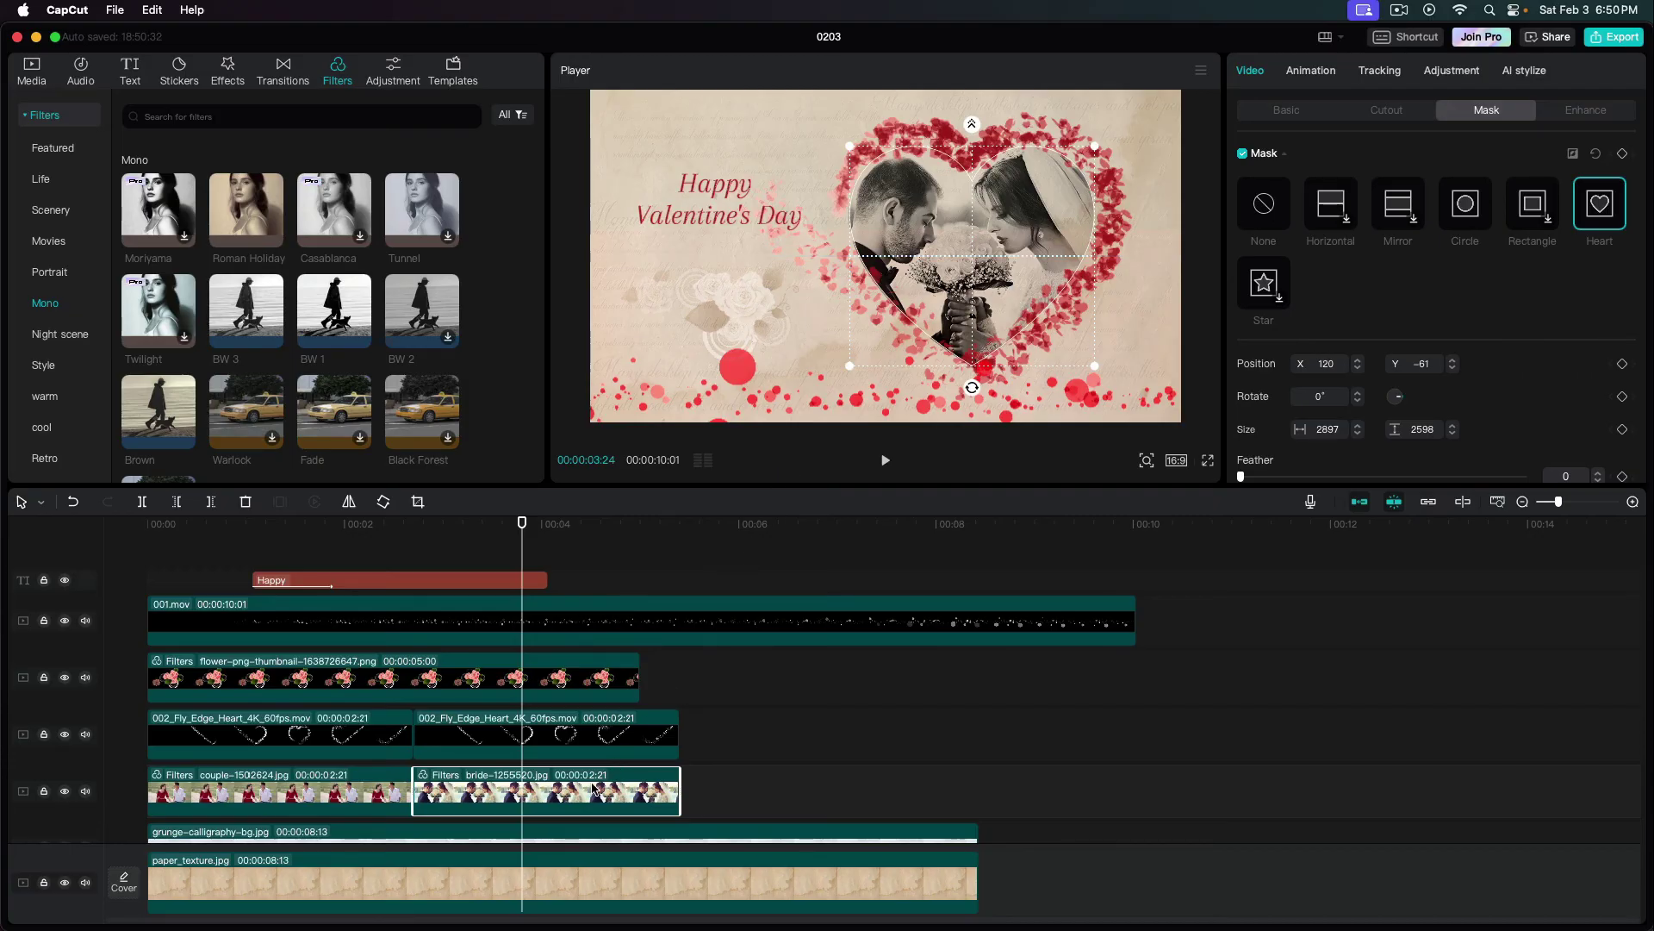
{"action": "left_click", "coordinate": [915, 711]}
{"action": "mouse_move", "coordinate": [547, 526]}
{"action": "left_mouse_down"}
{"action": "mouse_move", "coordinate": [323, 556]}
{"action": "mouse_move", "coordinate": [453, 568]}
{"action": "left_mouse_up"}
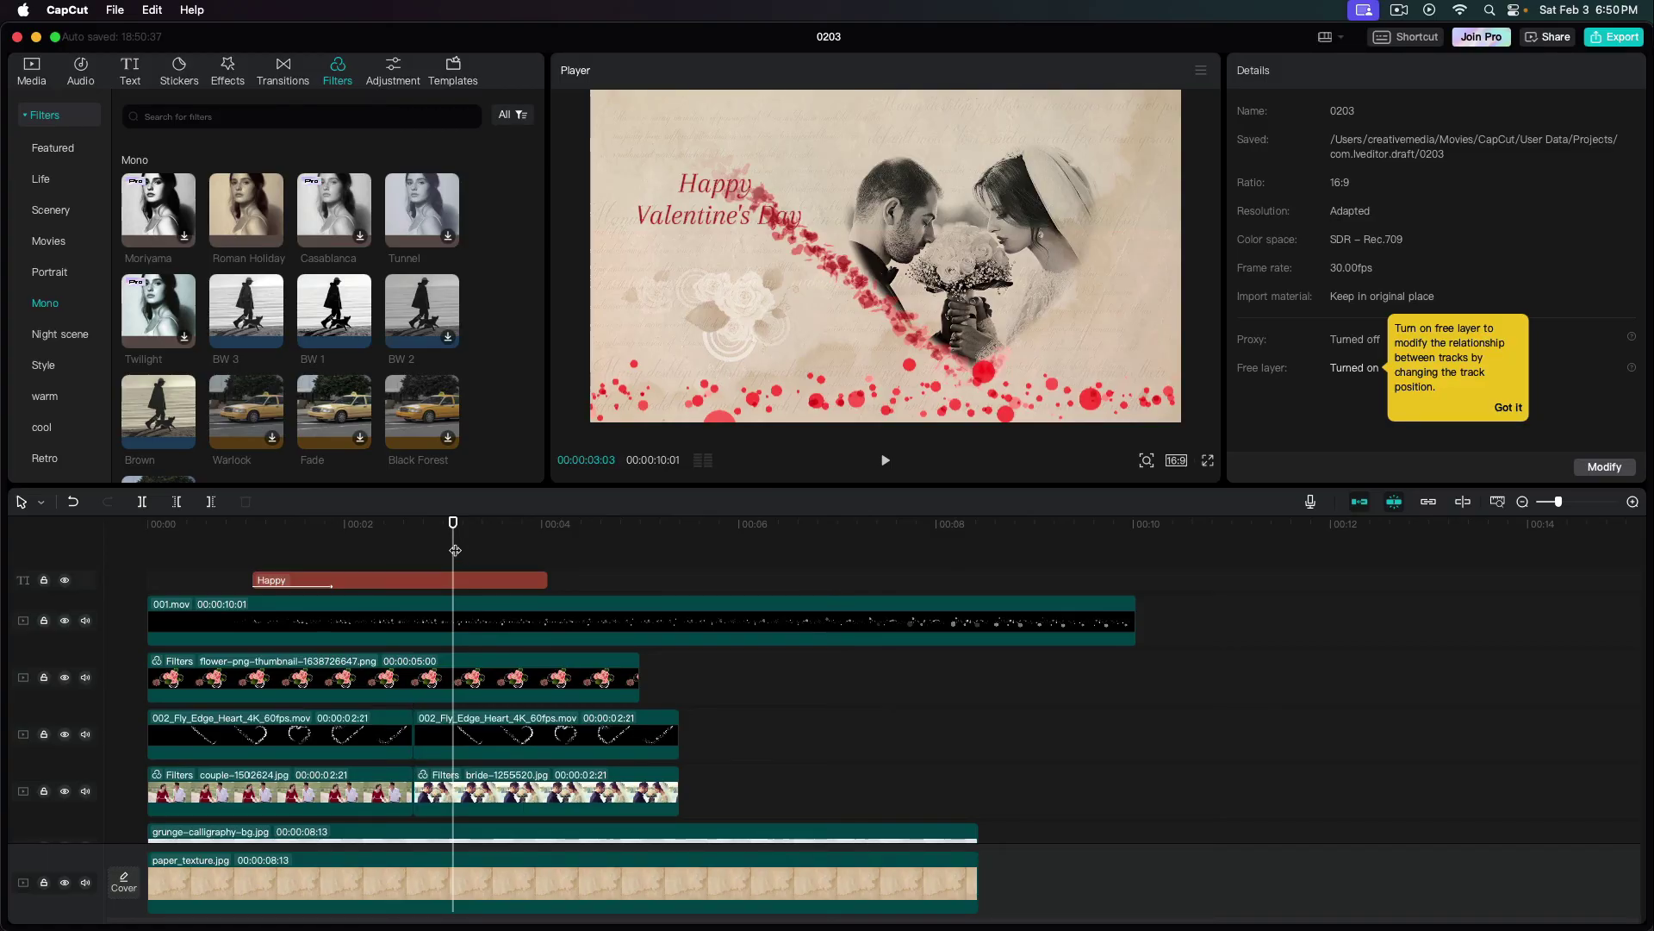
Search 'fade' and place the Mix transition between the heart clips, accepting duplicate frames
{"action": "left_click_drag", "start_coordinate": [452, 524], "coordinate": [414, 529]}
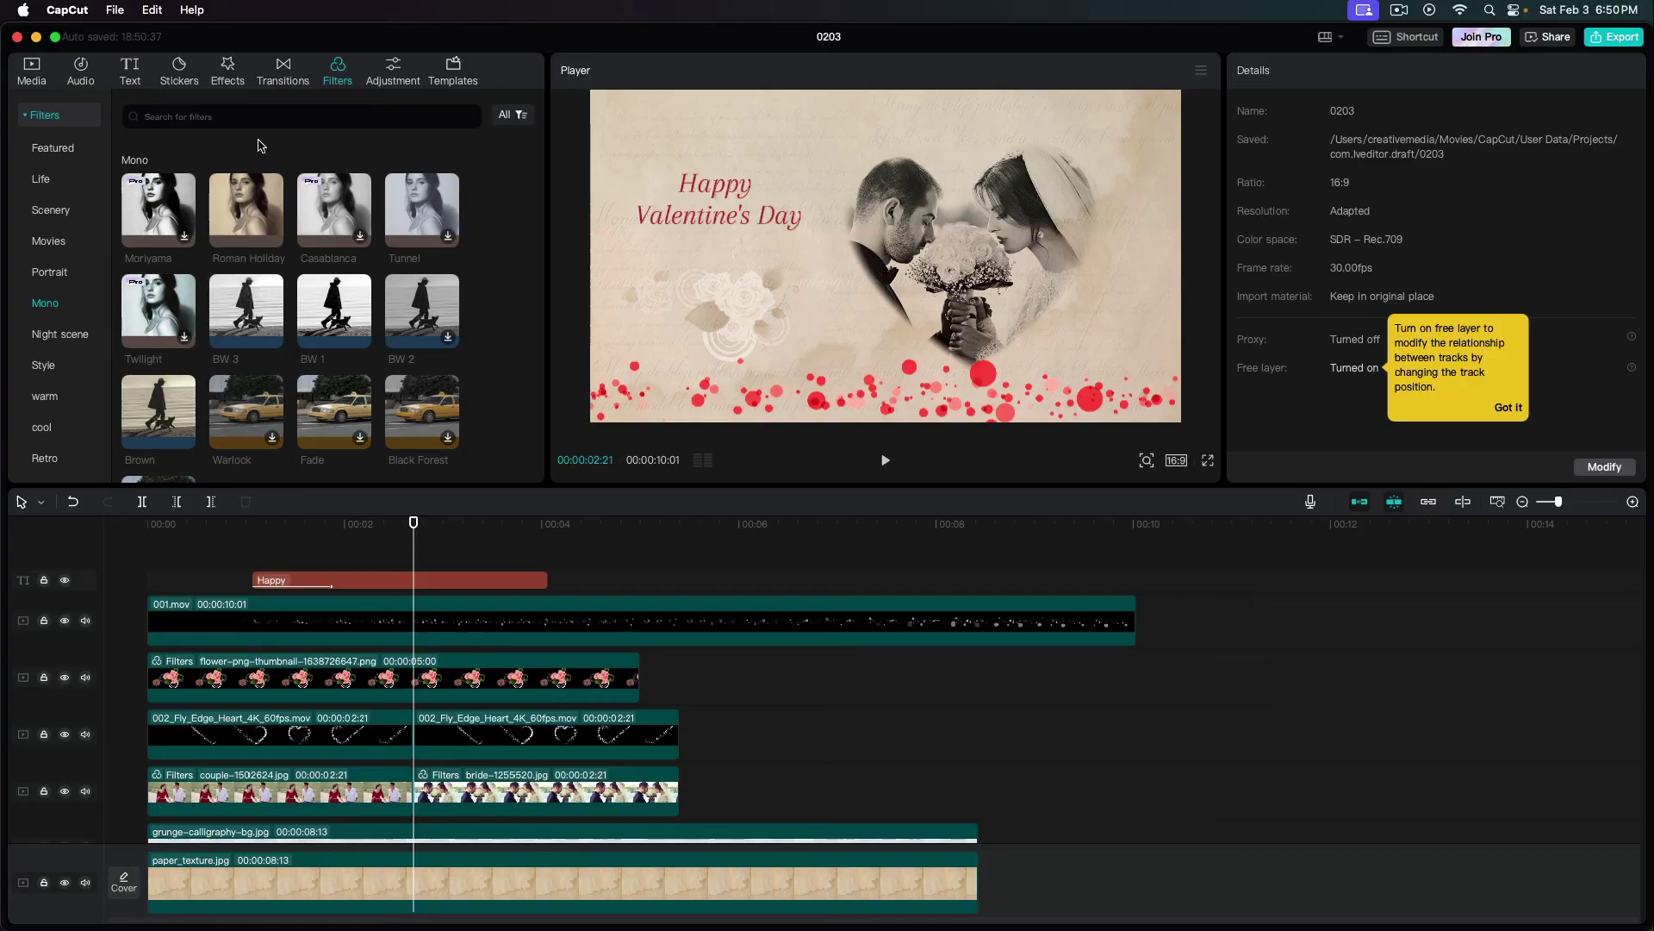
{"action": "left_click", "coordinate": [283, 71]}
{"action": "left_click", "coordinate": [194, 114]}
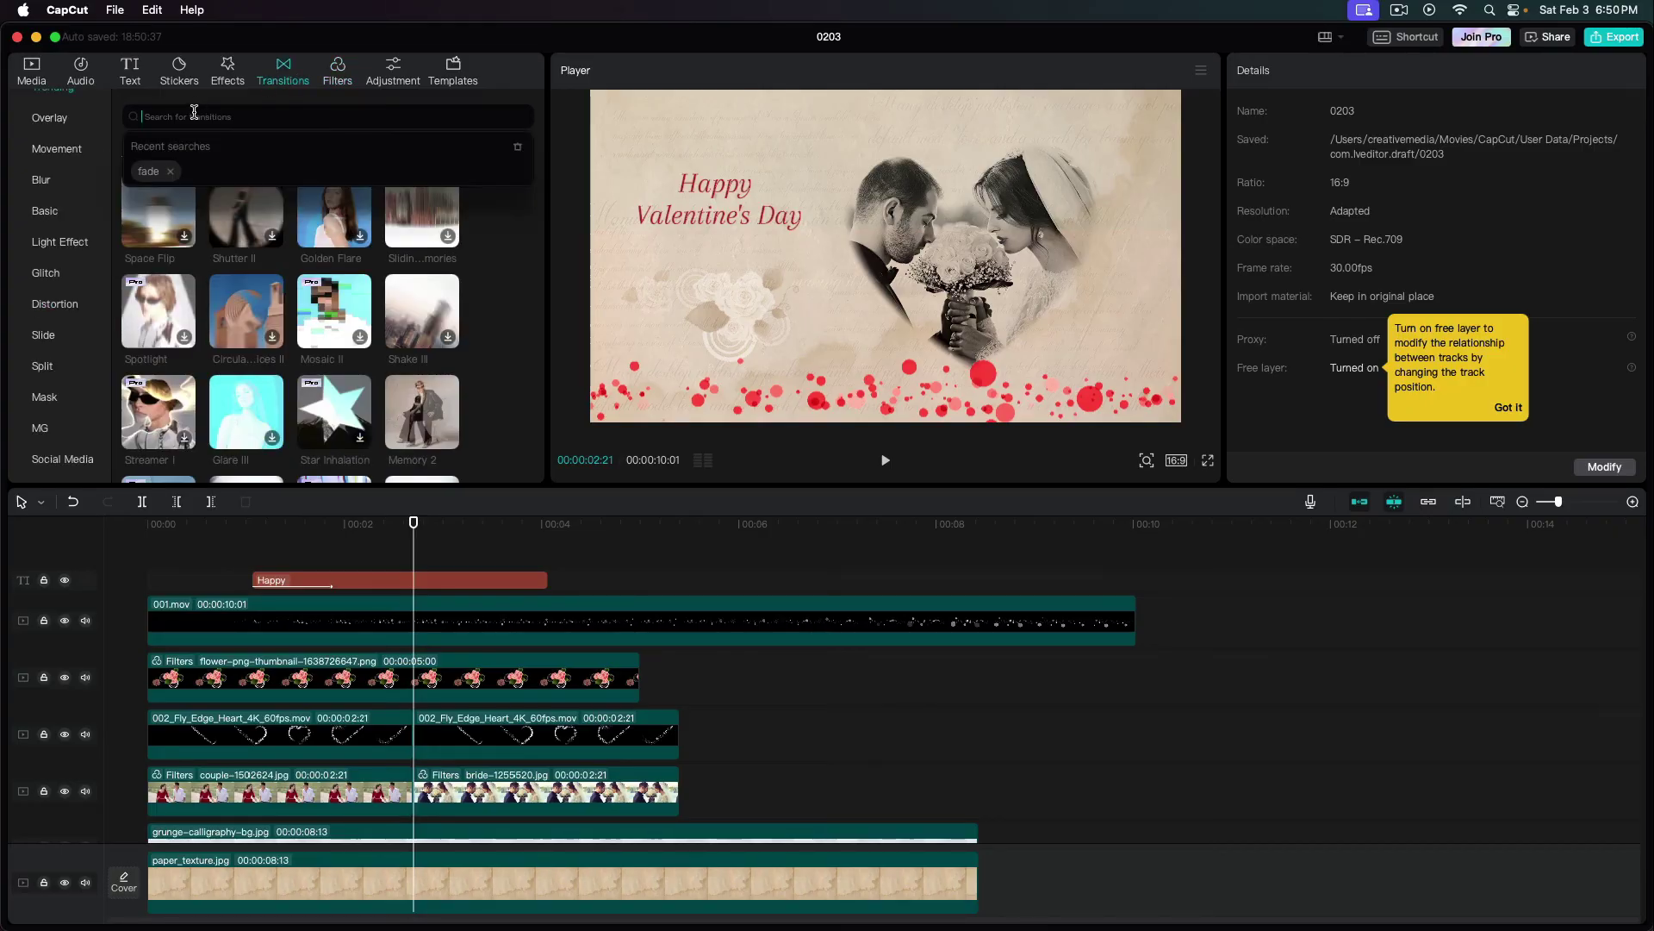
{"action": "type", "text": "fade"}
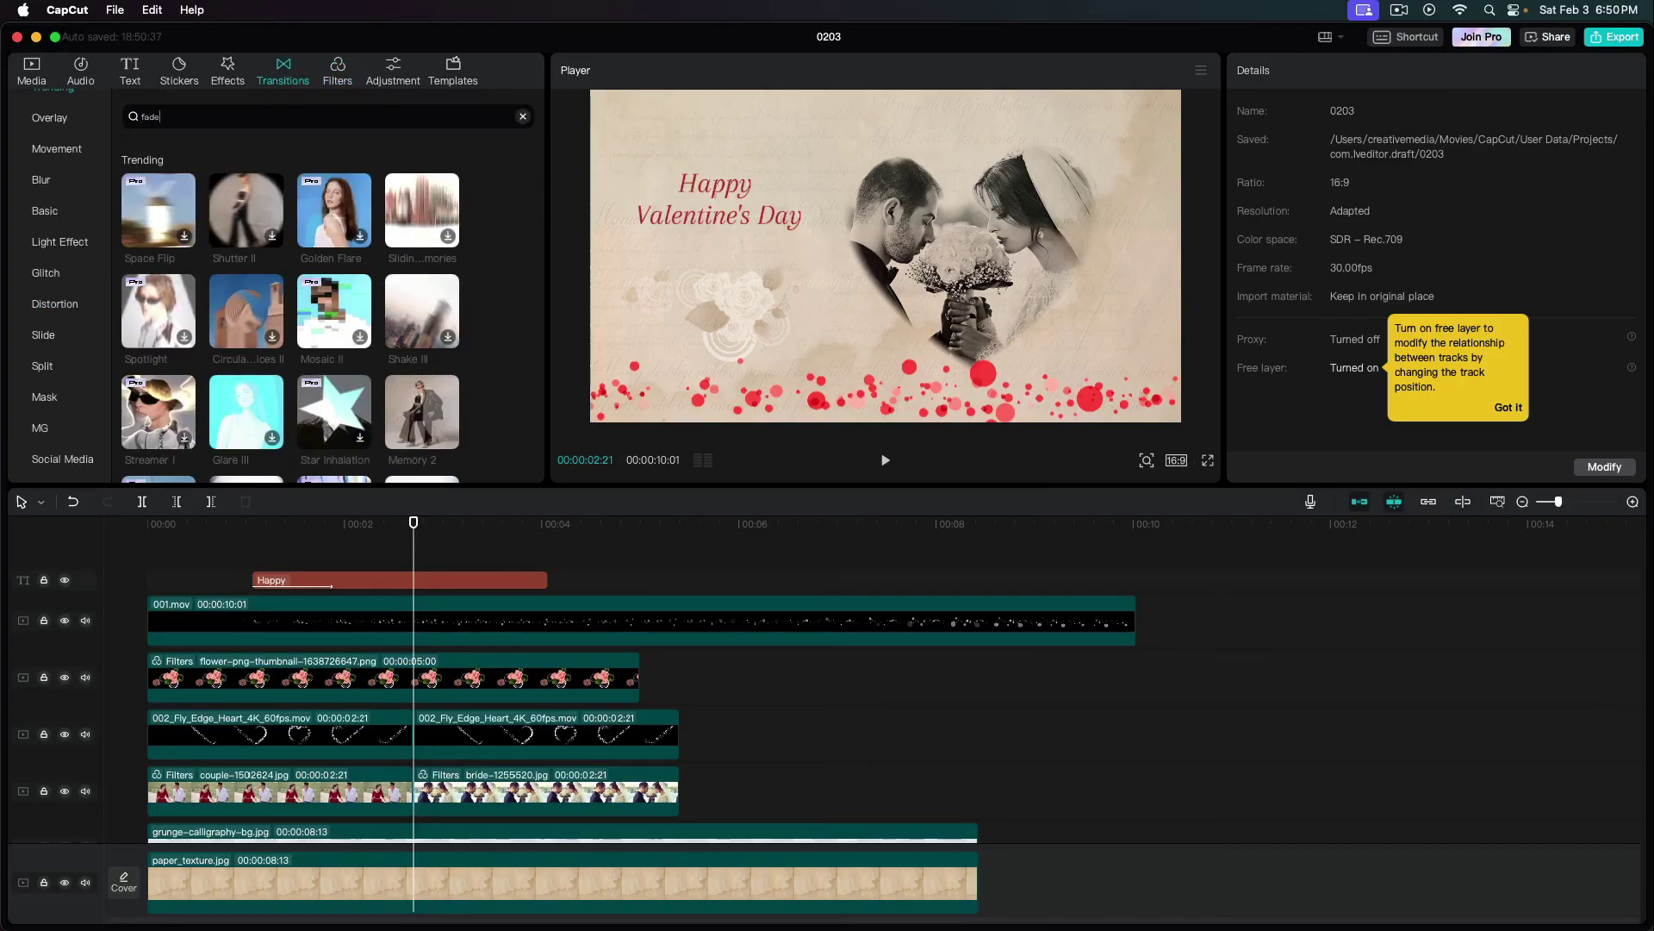
{"action": "key", "text": "Return"}
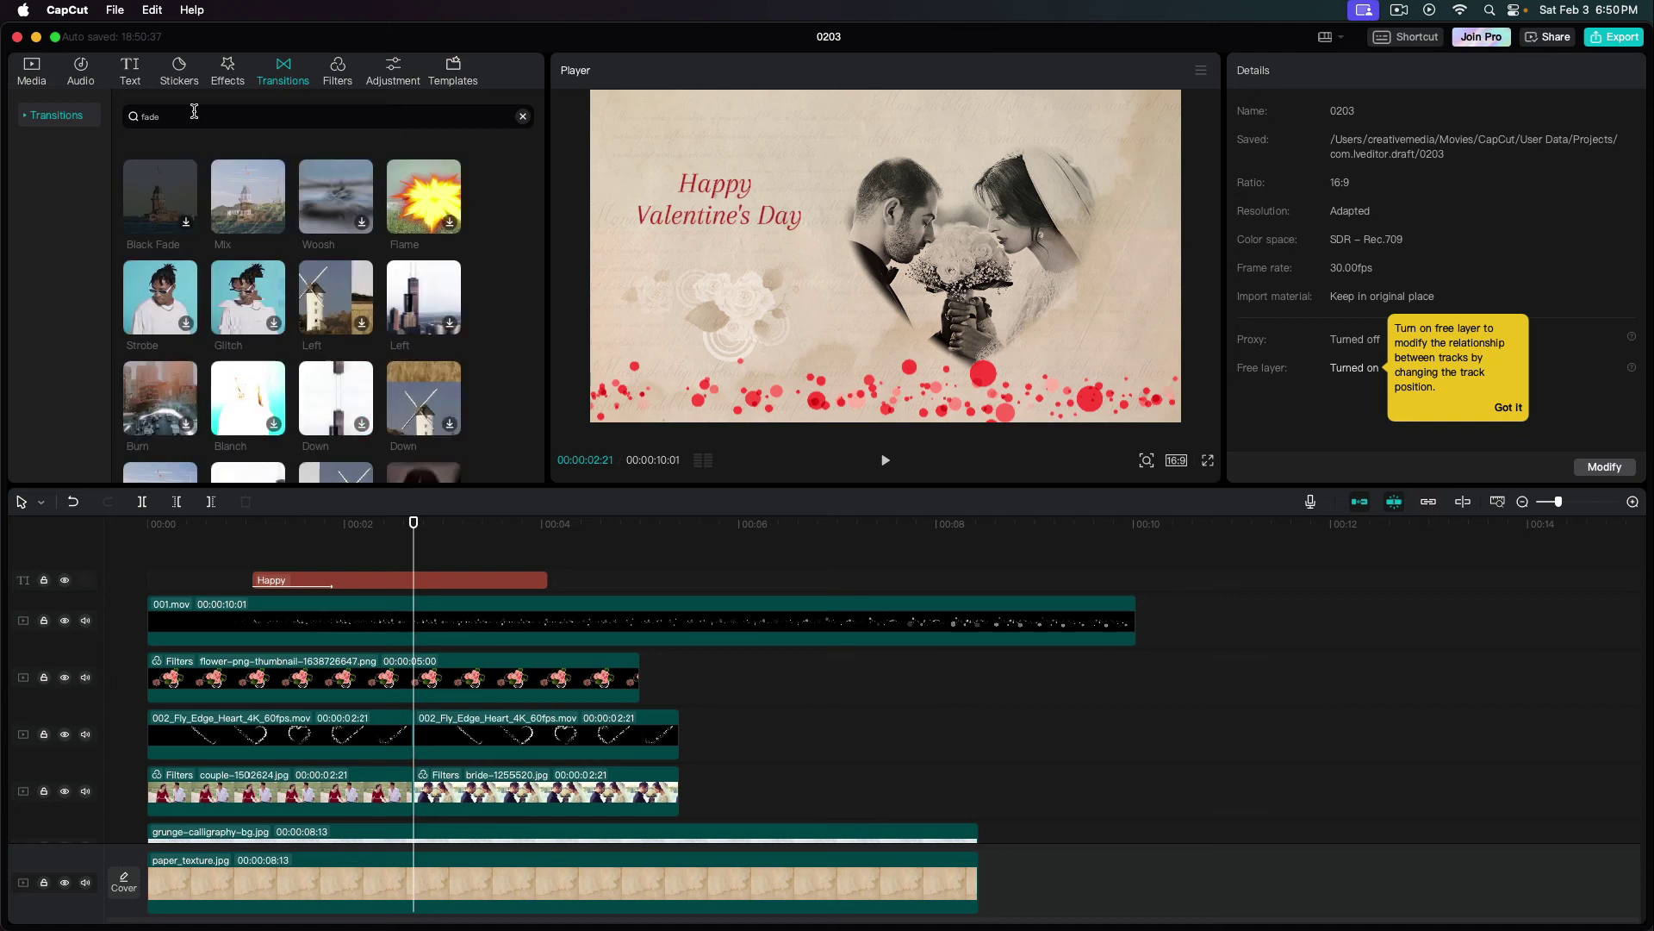
{"action": "mouse_move", "coordinate": [247, 196]}
{"action": "left_click", "coordinate": [273, 223]}
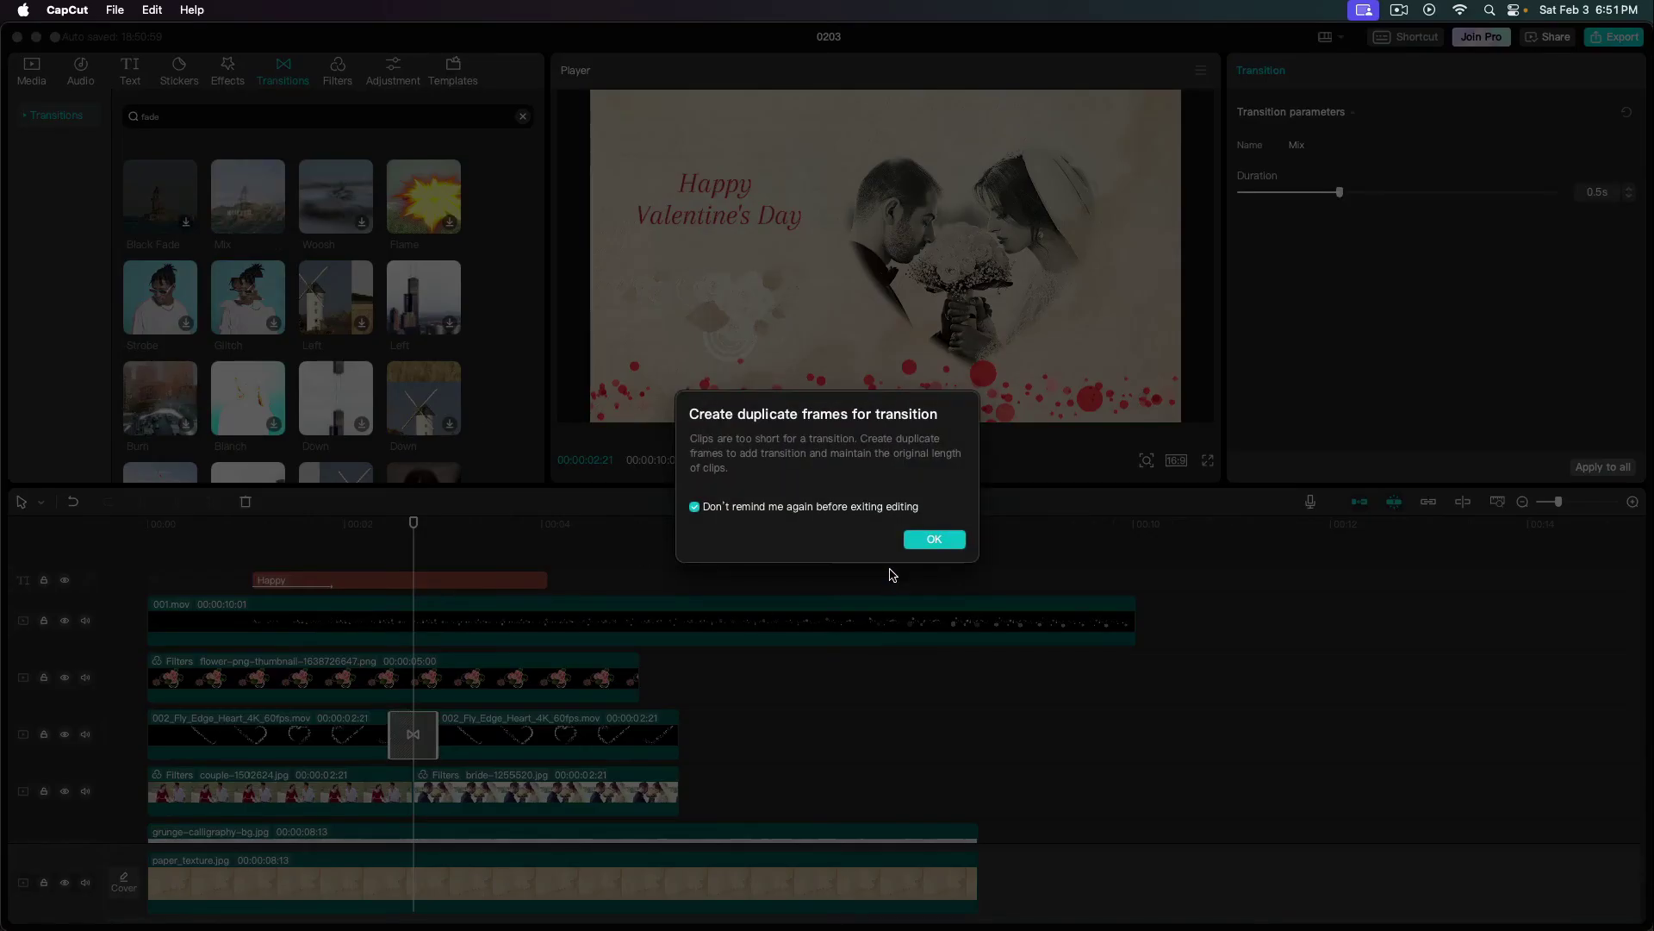
{"action": "left_click", "coordinate": [933, 540]}
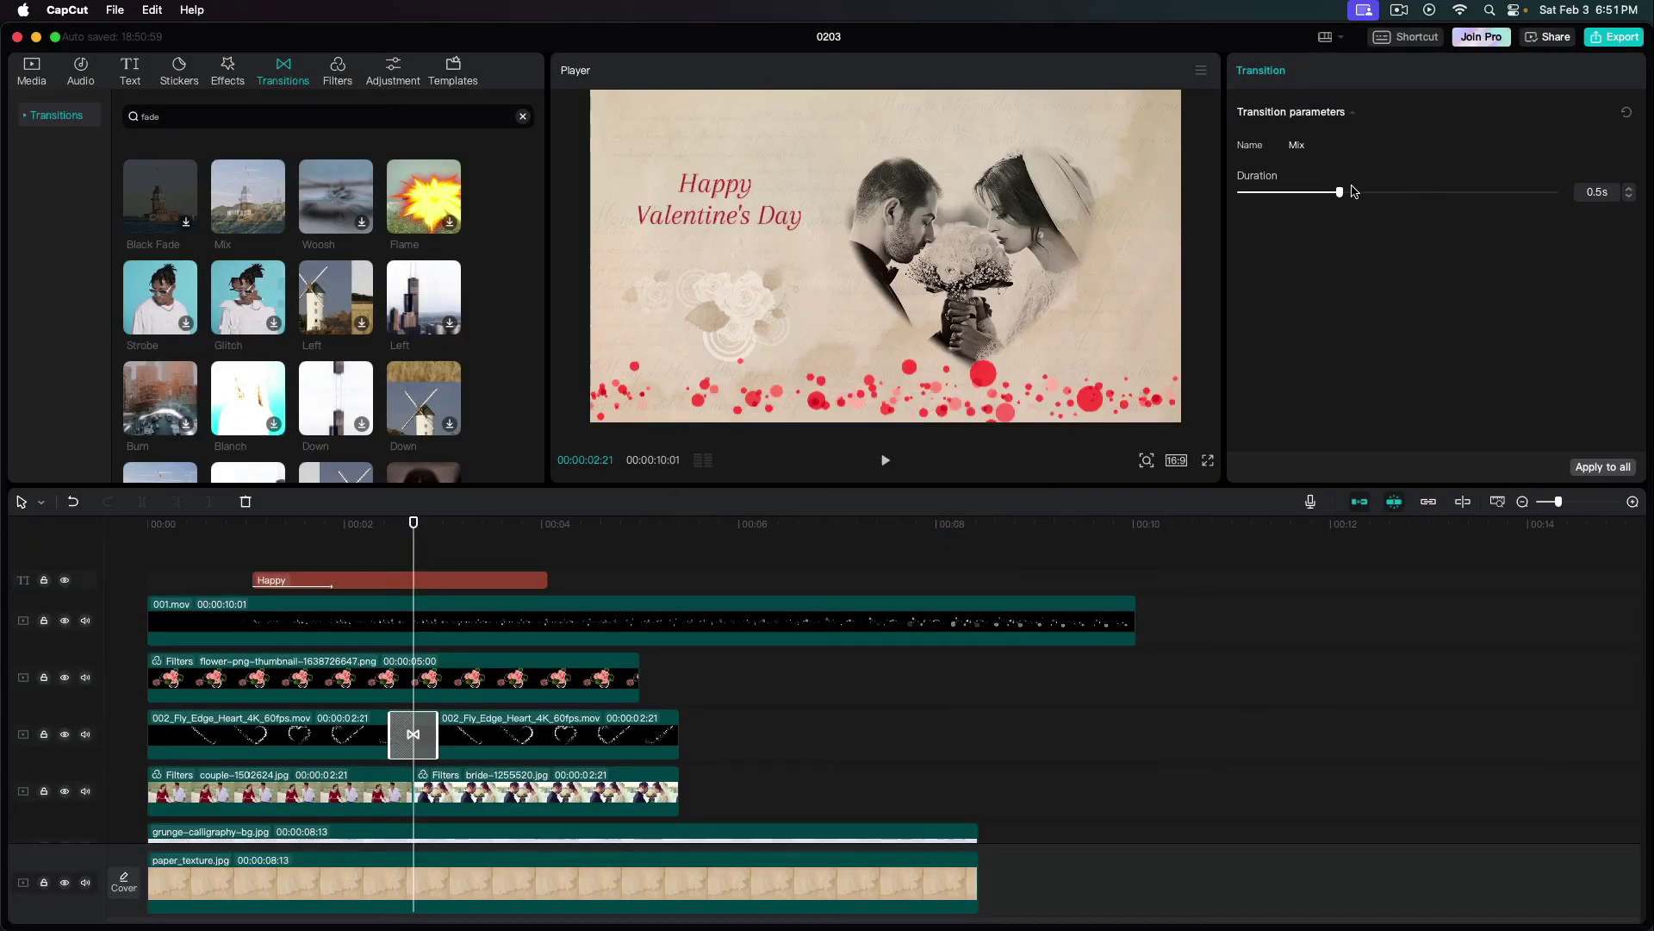
Lengthen the Mix transition slightly and play the video from the start
{"action": "left_click_drag", "start_coordinate": [1339, 193], "coordinate": [1355, 192]}
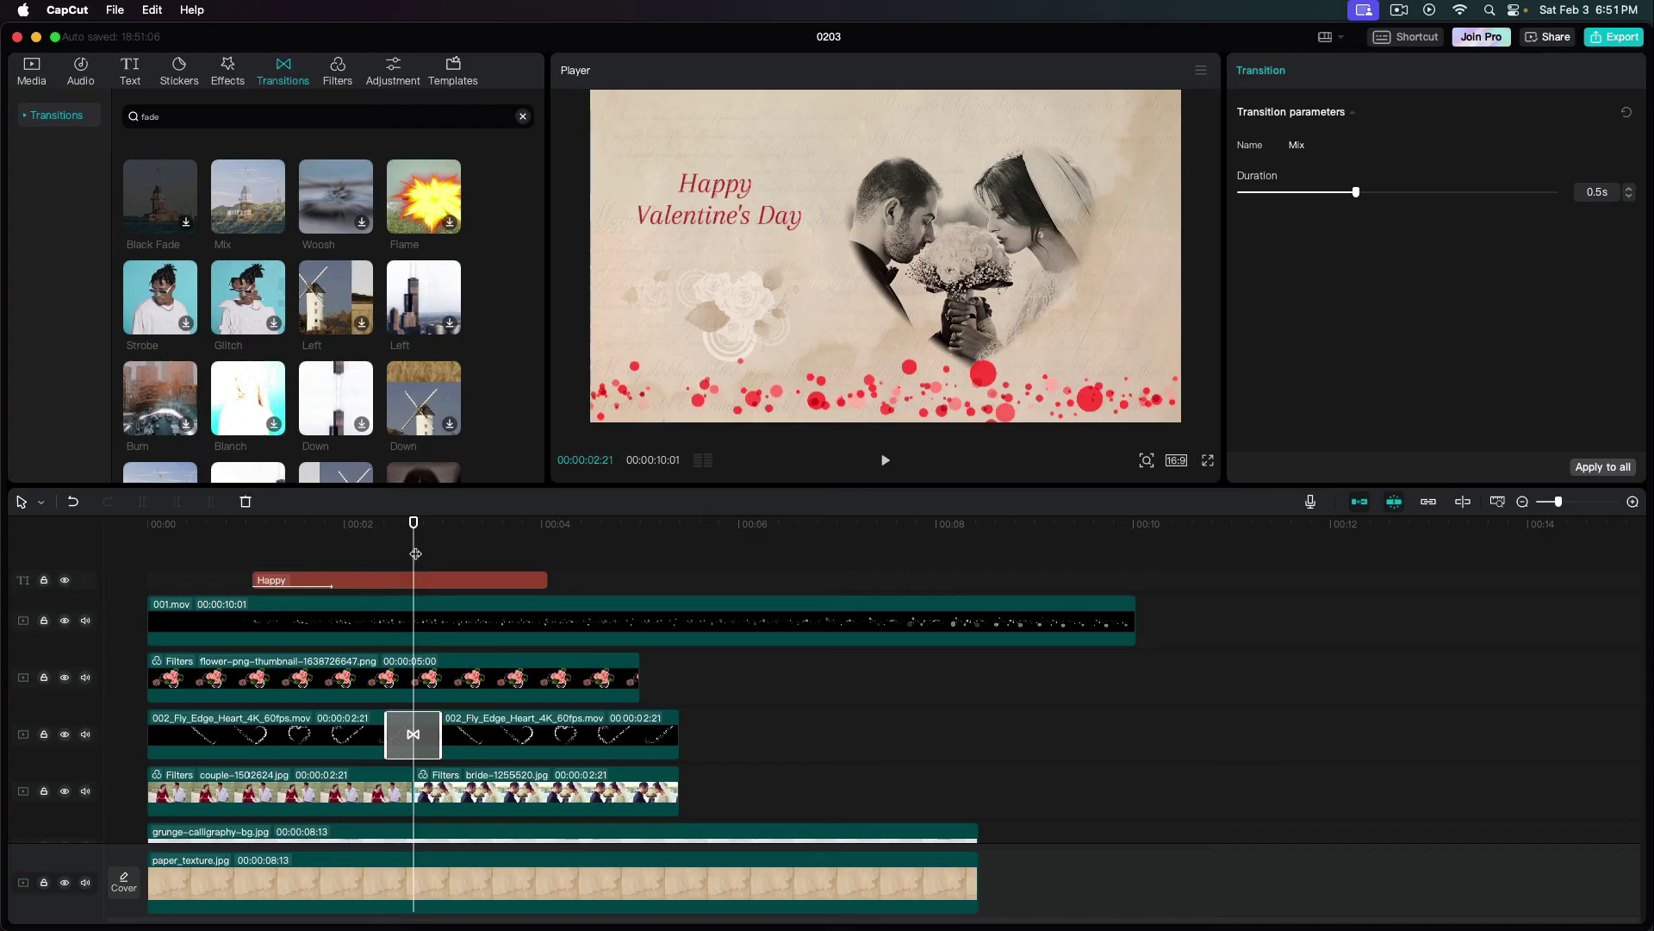
{"action": "left_click_drag", "start_coordinate": [412, 524], "coordinate": [164, 543]}
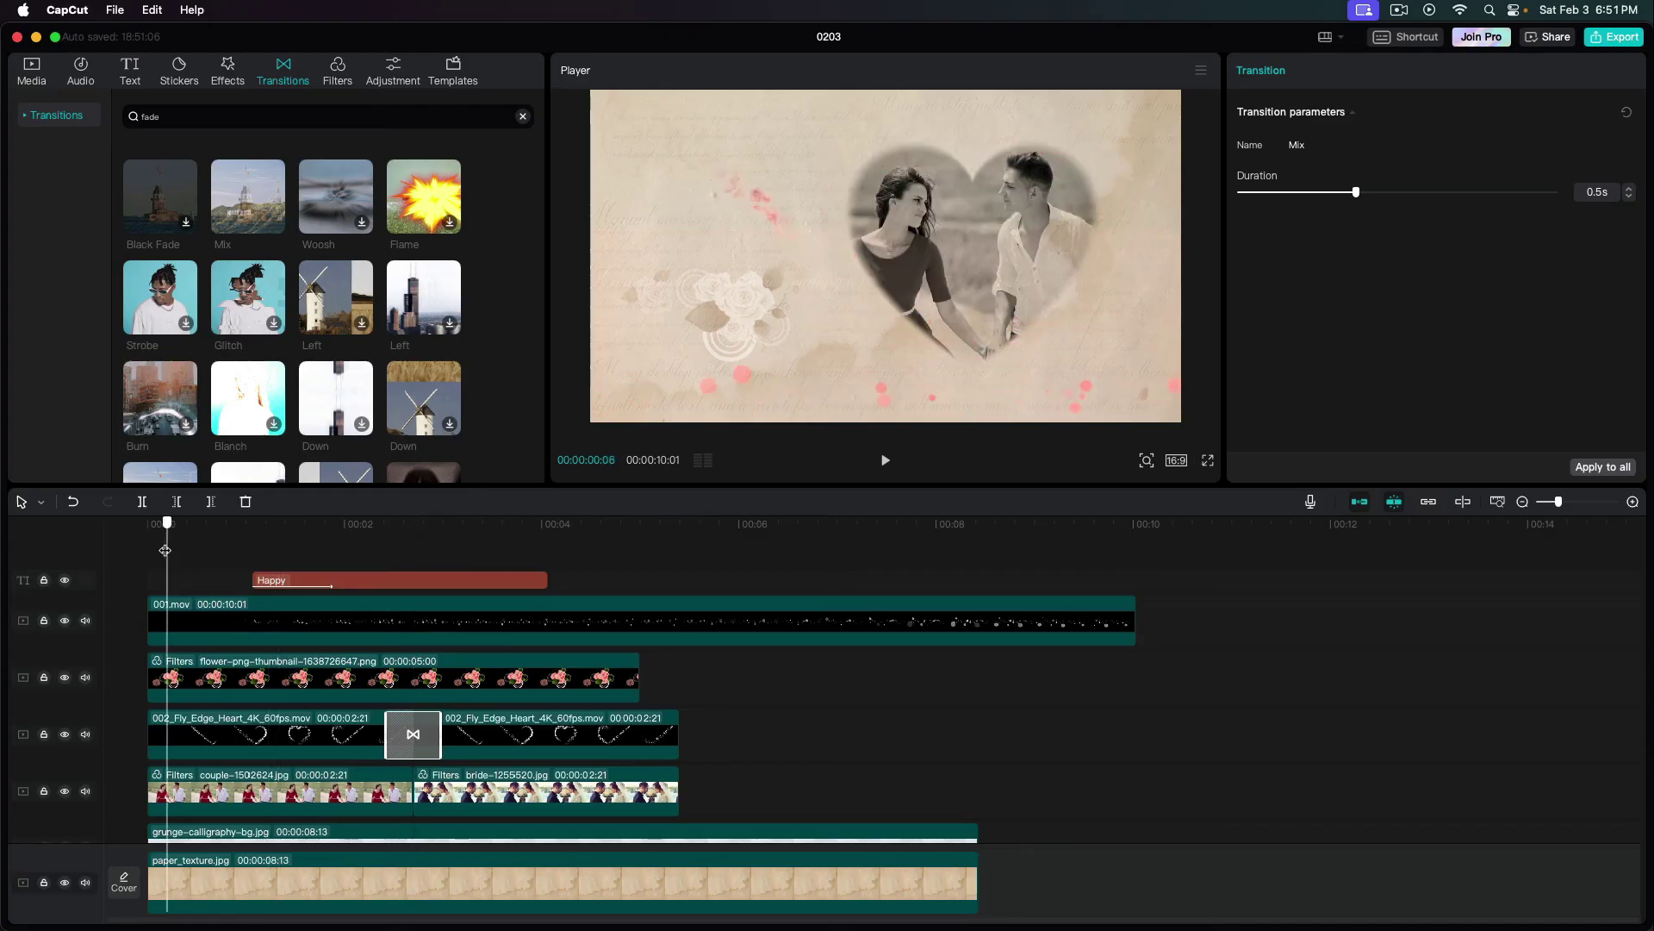
{"action": "key", "text": "space"}
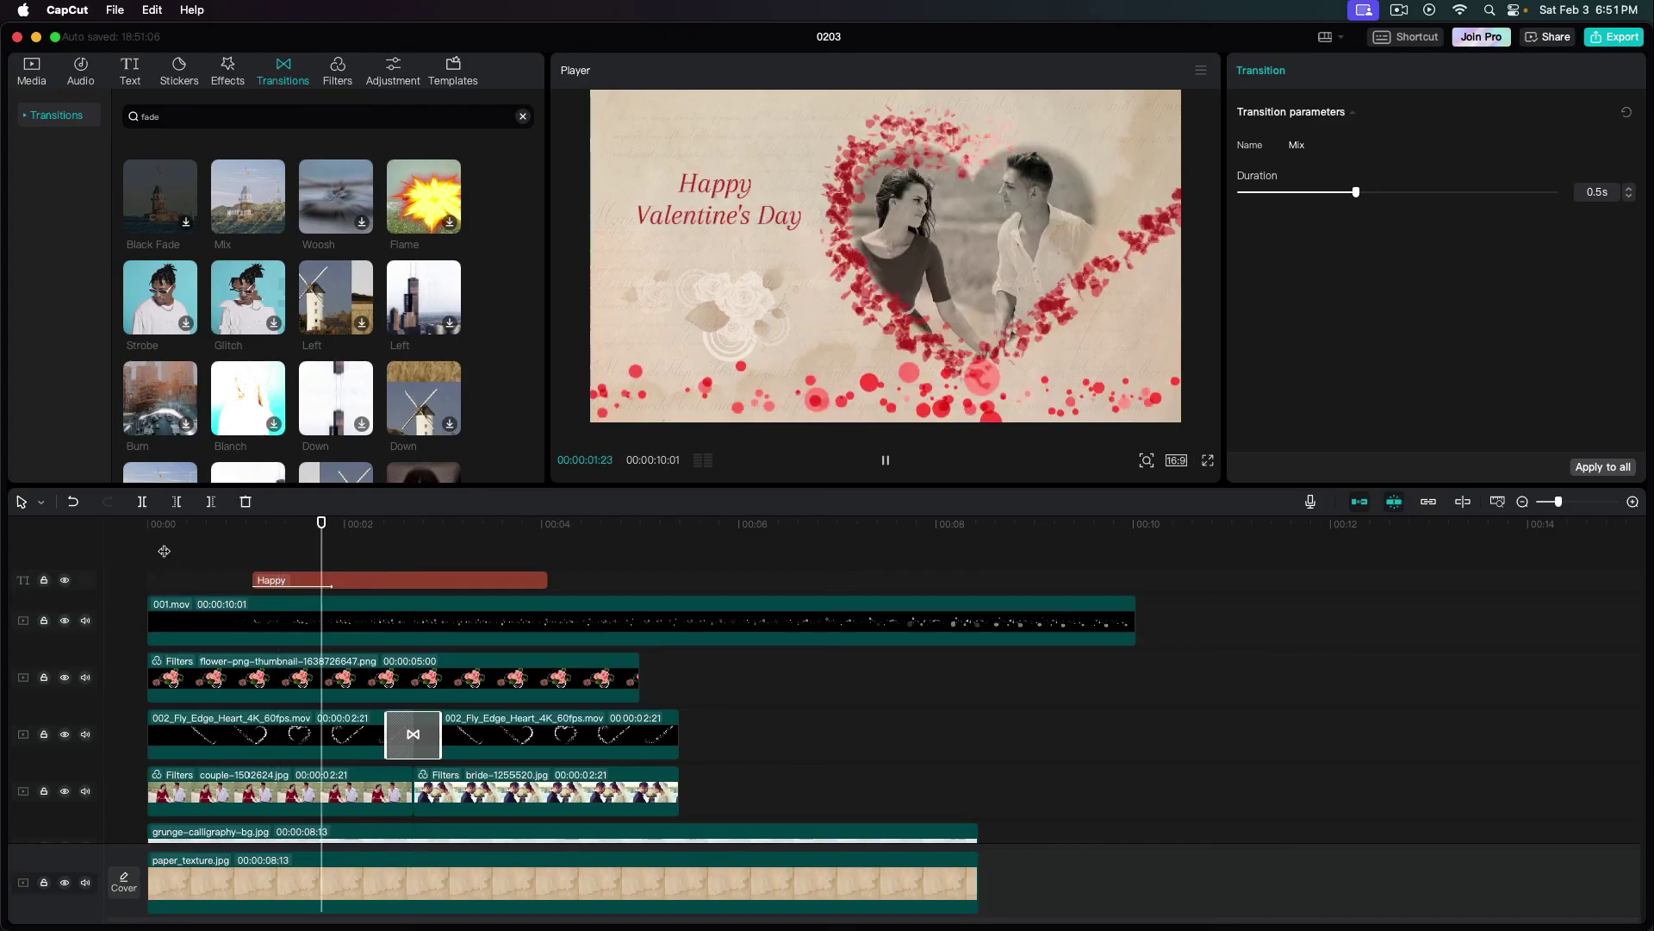
{"action": "scroll", "coordinate": [727, 711], "scroll_direction": "down", "scroll_amount": 2}
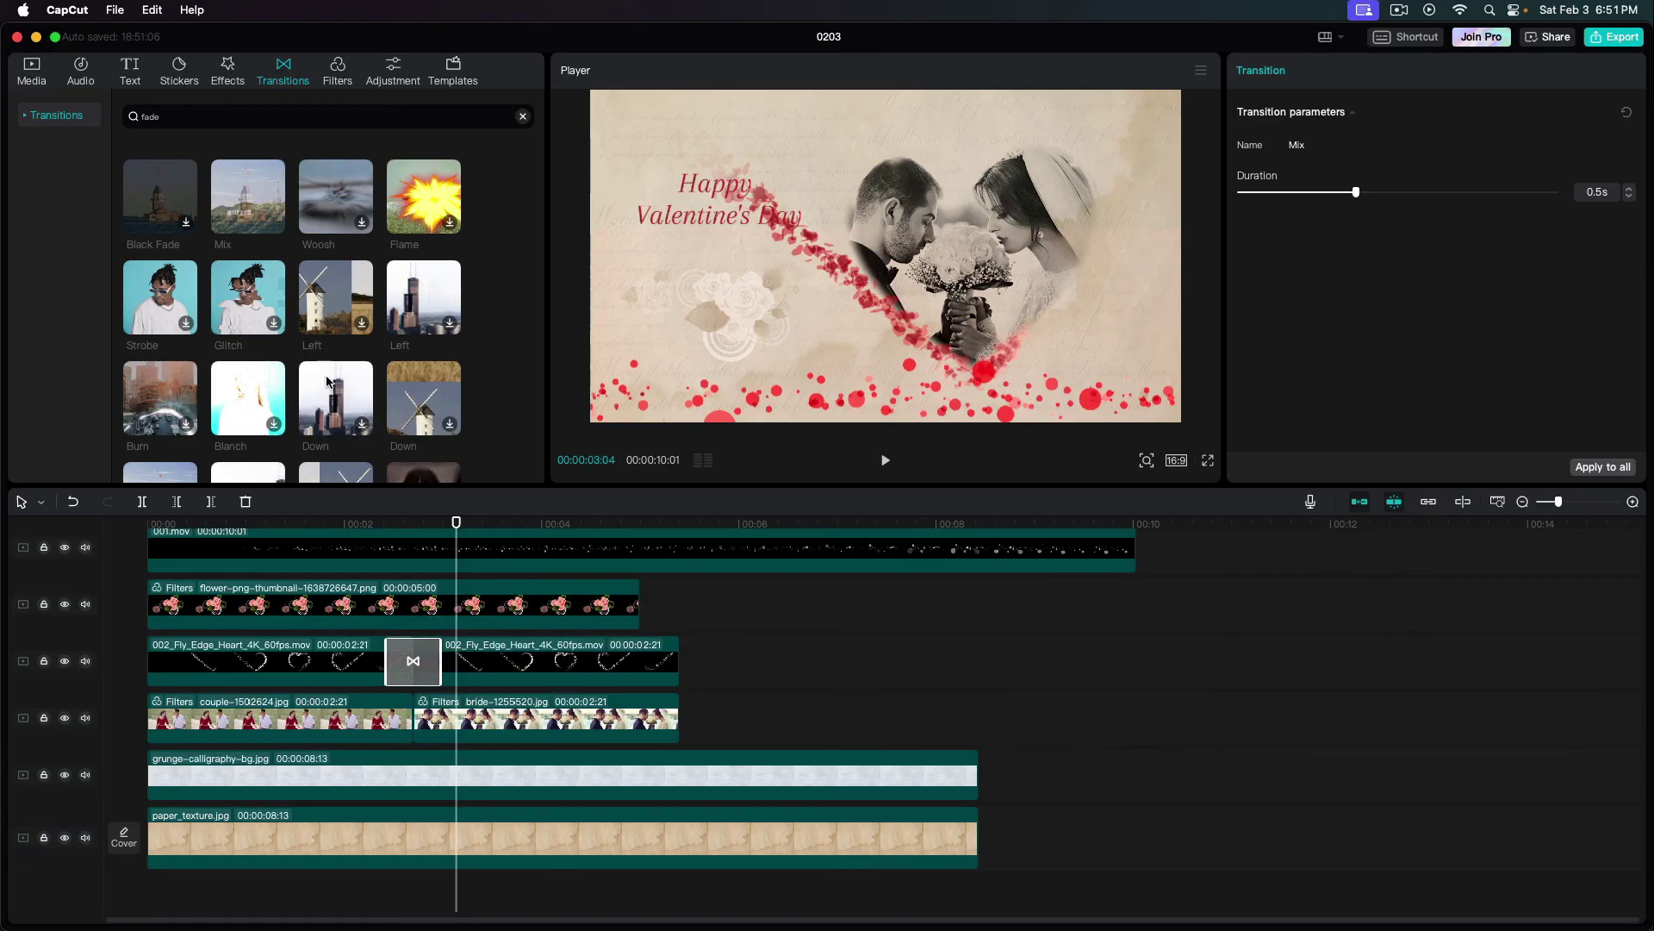
Search music for 'happy valentine', add the Happy Valentine's Day song as a track, and play it
{"action": "left_click", "coordinate": [81, 71]}
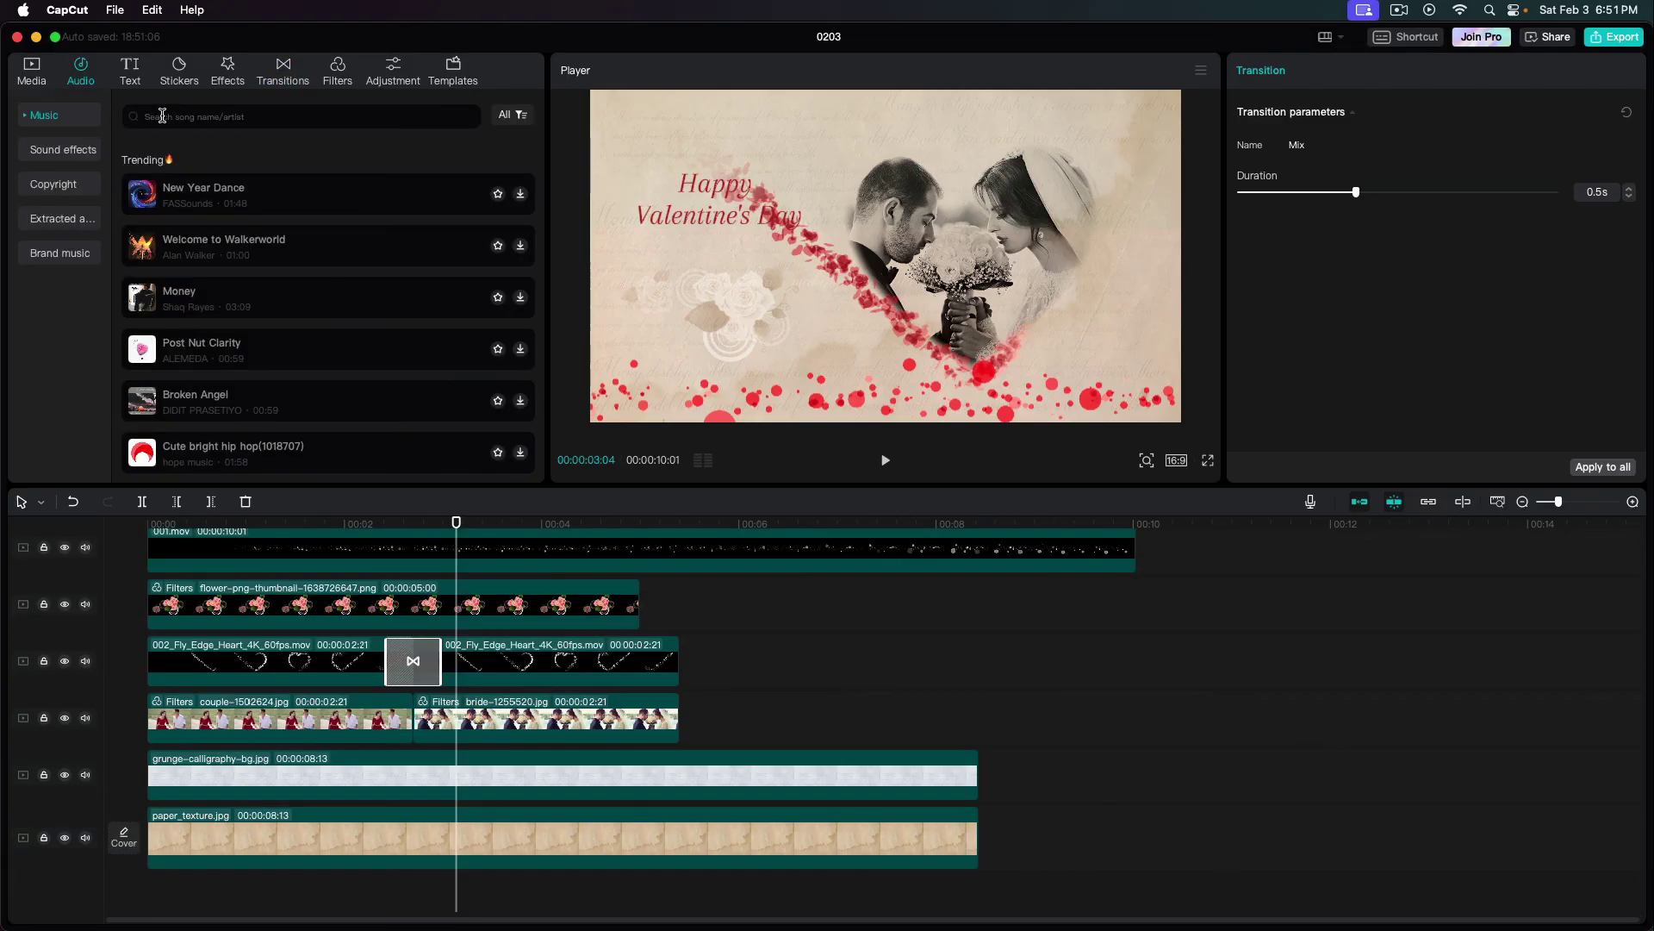
{"action": "left_click", "coordinate": [162, 118]}
{"action": "type", "text": "happy valentine"}
{"action": "key", "text": "Return"}
{"action": "left_click_drag", "start_coordinate": [218, 324], "coordinate": [214, 882]}
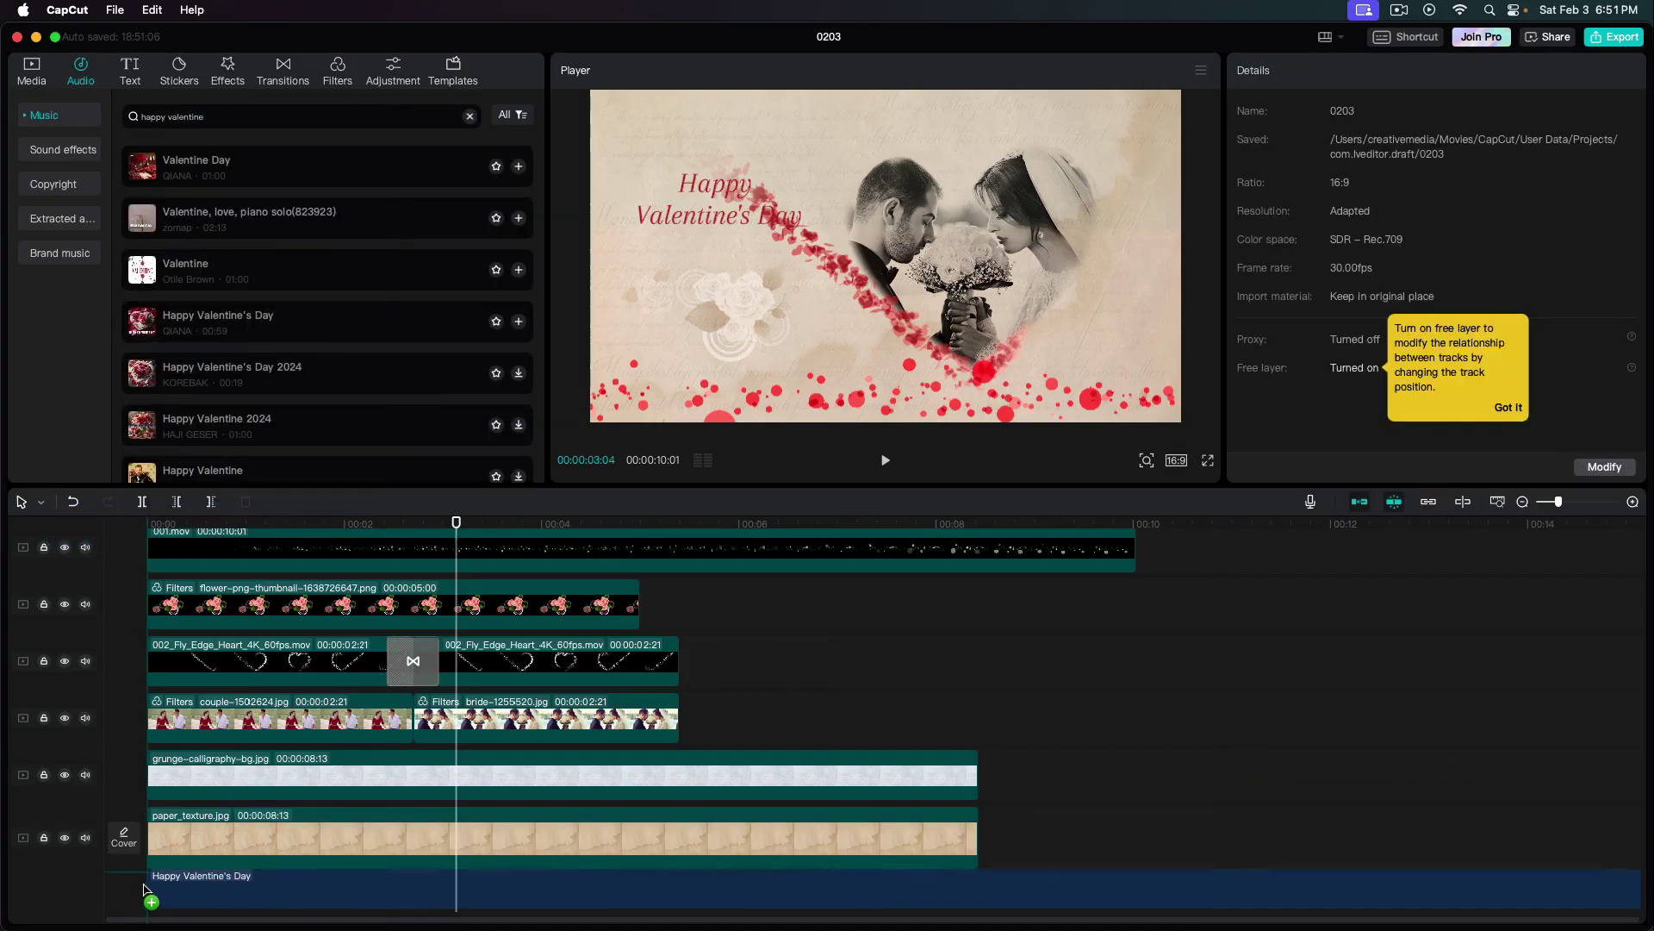
{"action": "key", "text": "space"}
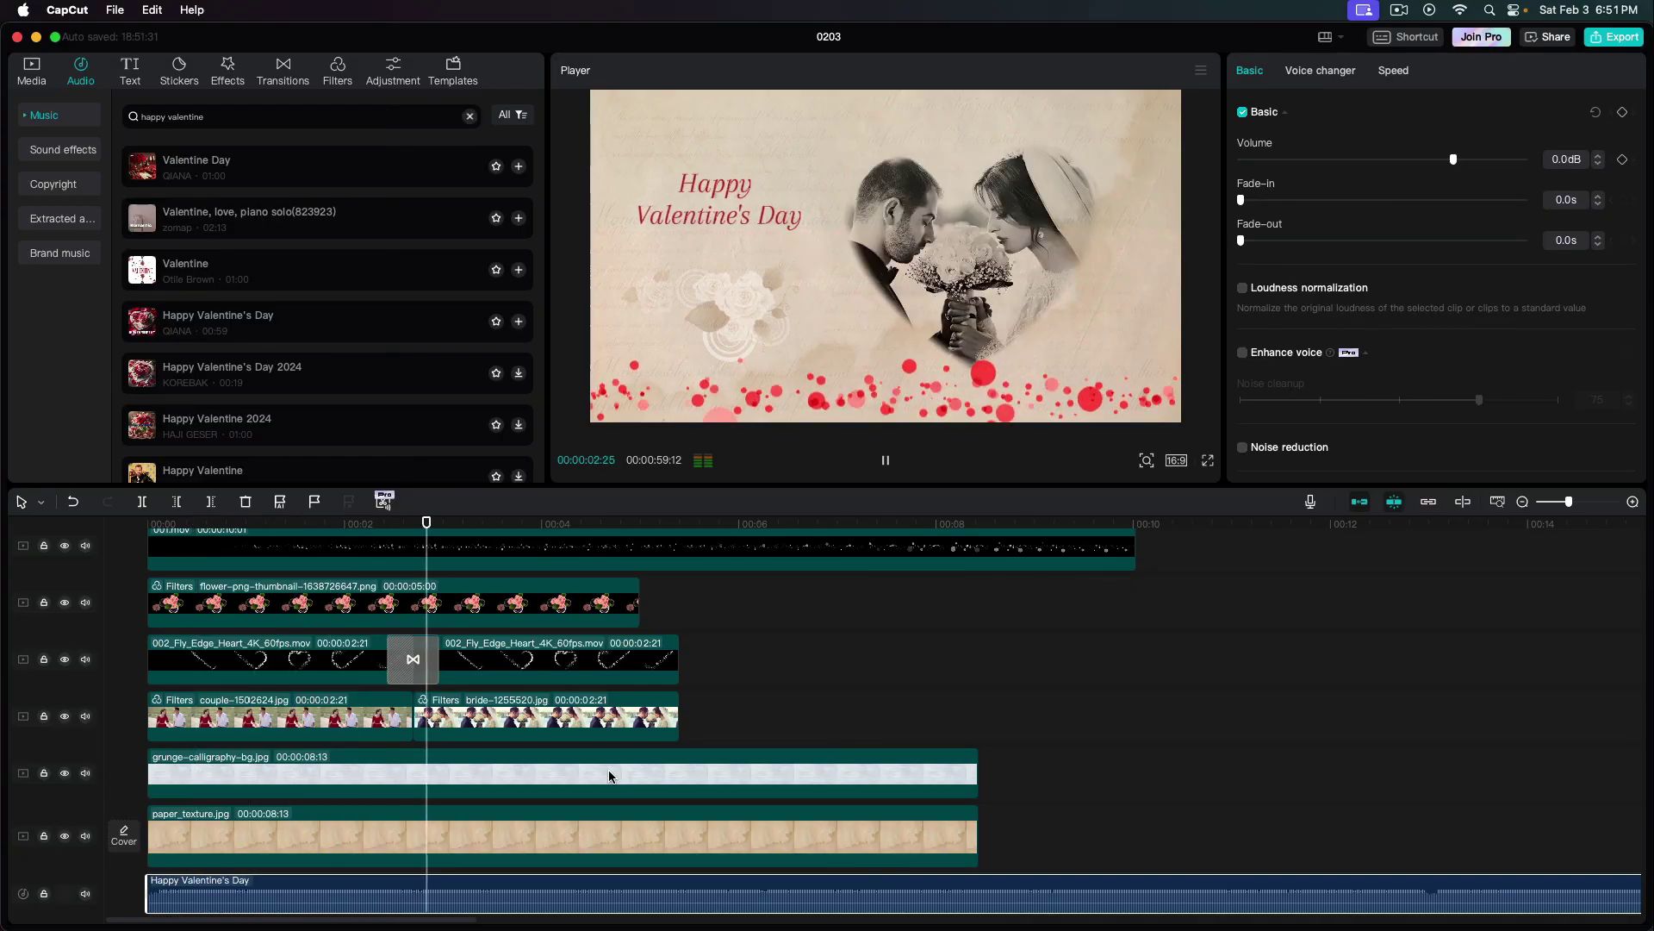
Stretch the rose flower overlay to 00:00:10:01, past both heart-framed photo scenes
{"action": "key", "text": "space"}
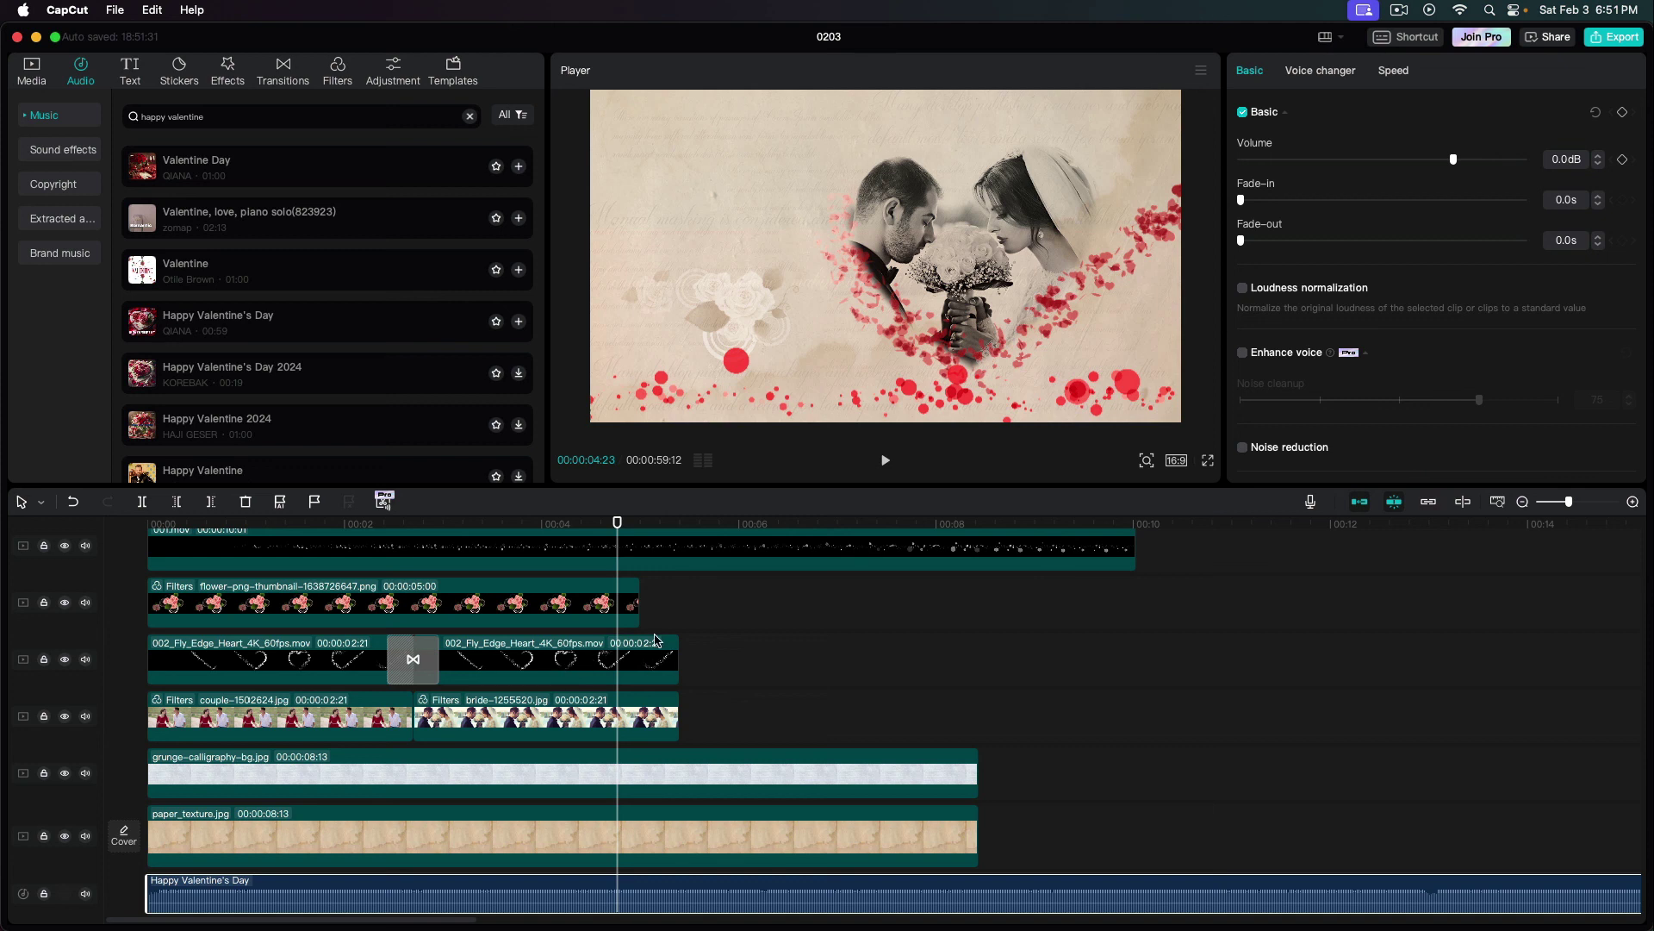
{"action": "left_click", "coordinate": [583, 665]}
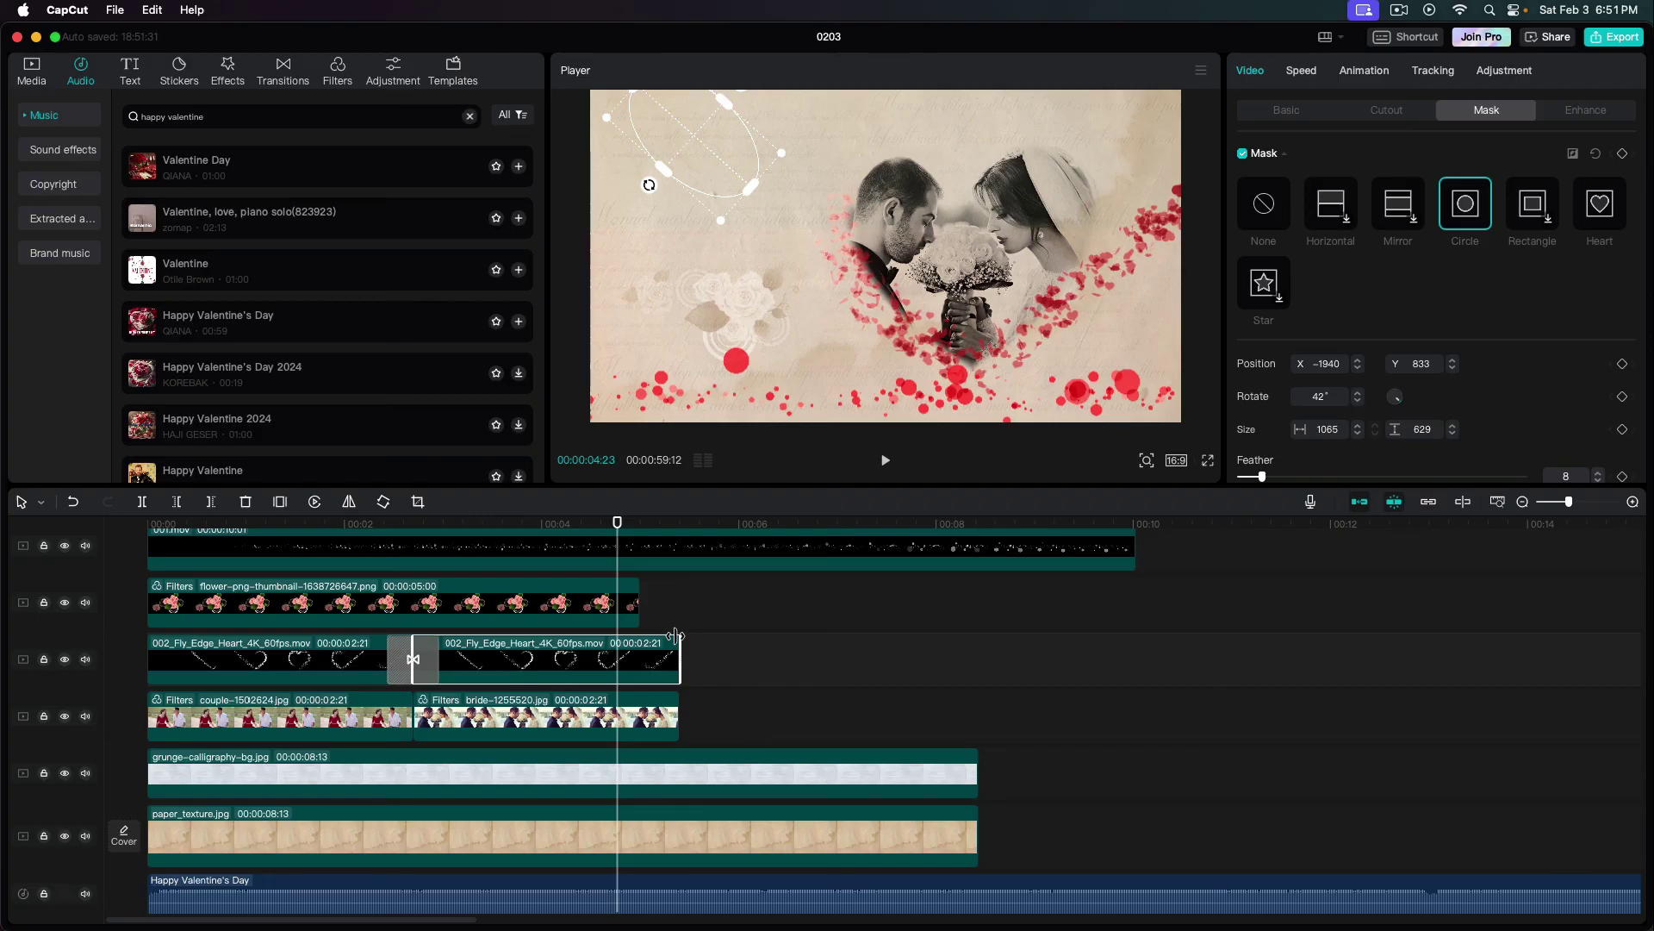
{"action": "left_click_drag", "start_coordinate": [633, 605], "coordinate": [1135, 607]}
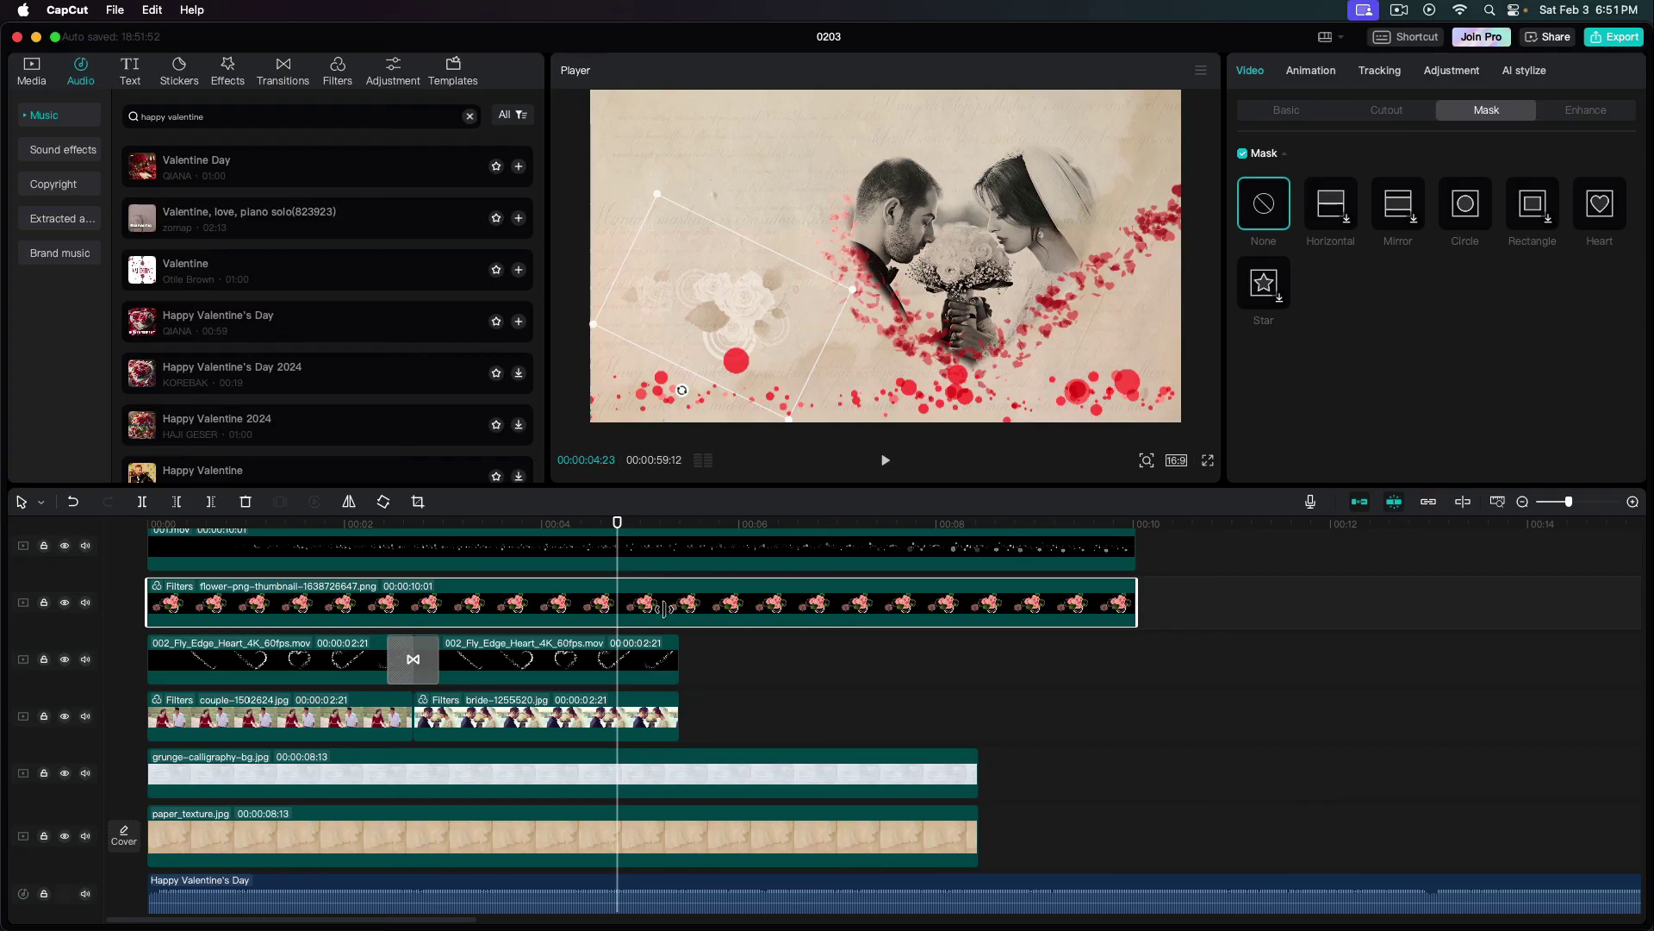
{"action": "mouse_move", "coordinate": [618, 522]}
{"action": "left_mouse_down"}
{"action": "mouse_move", "coordinate": [594, 522]}
{"action": "mouse_move", "coordinate": [523, 593]}
{"action": "left_mouse_up"}
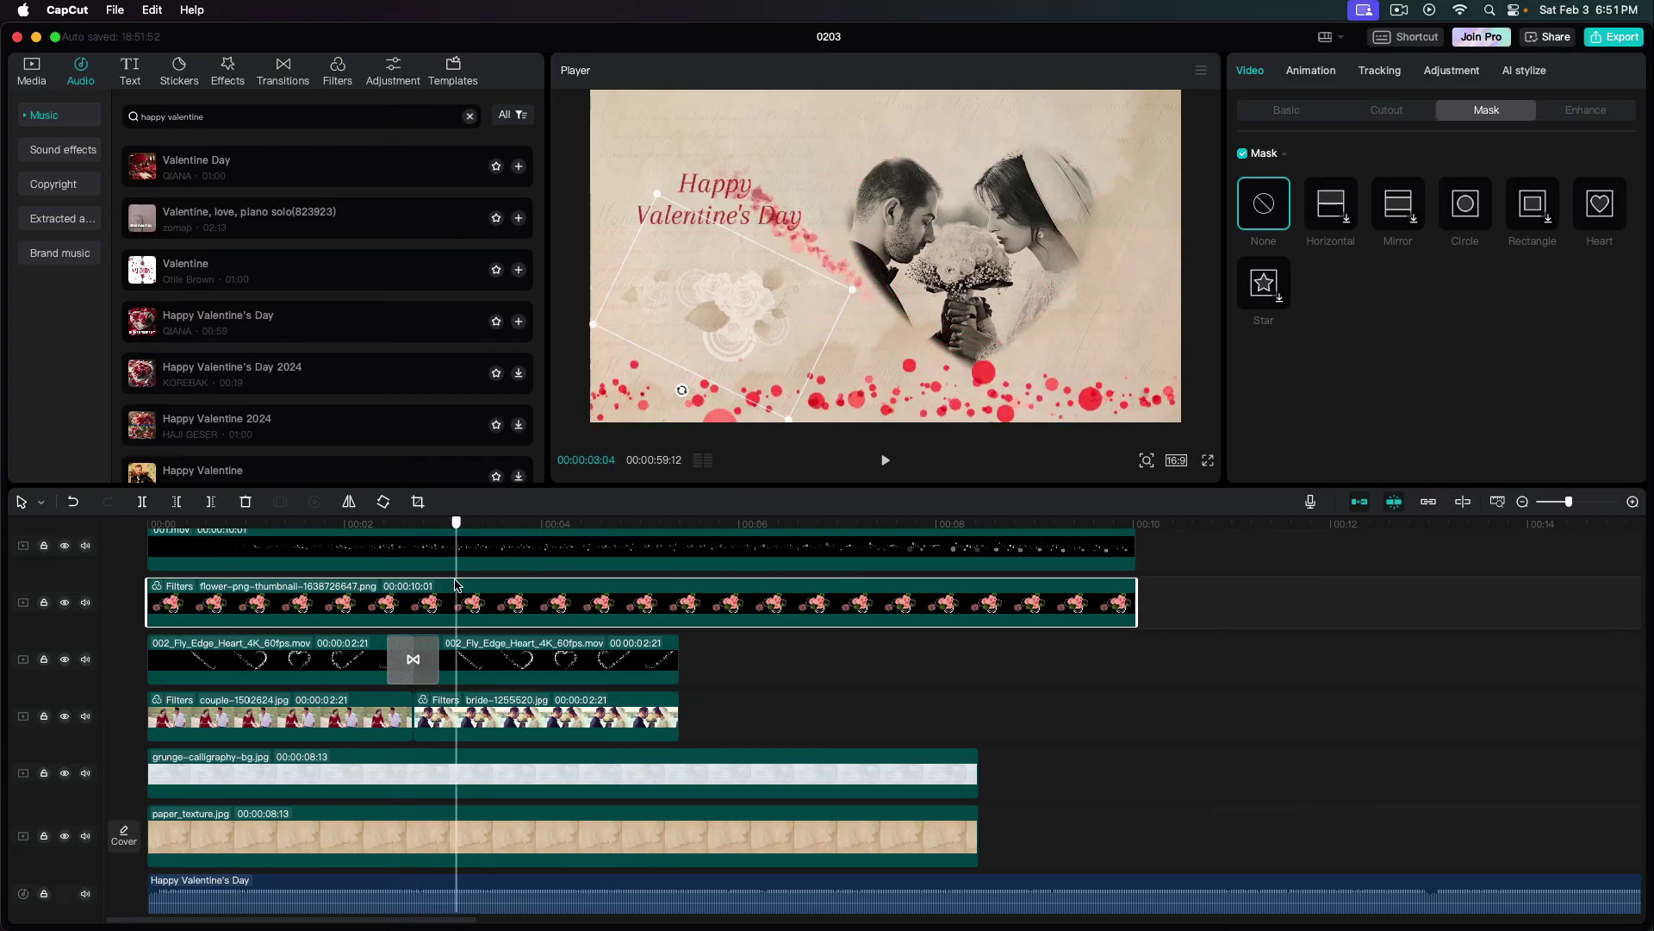